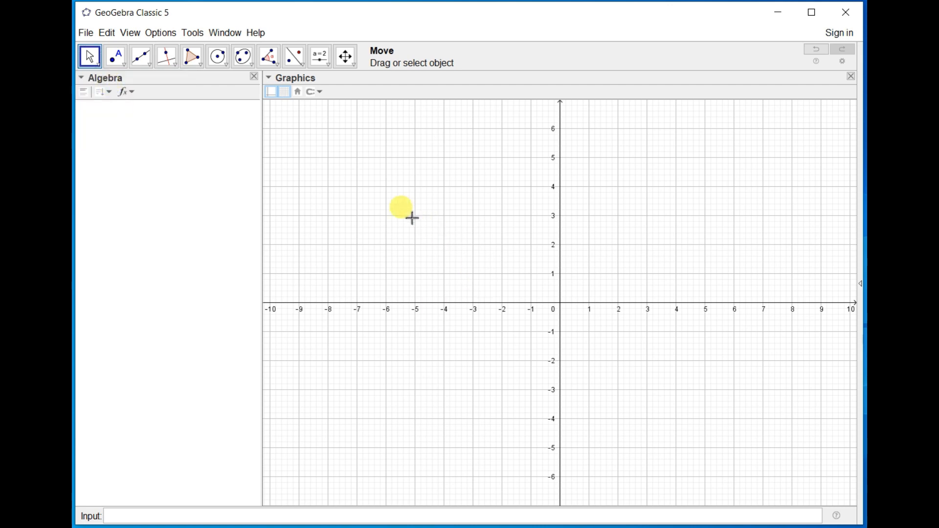
Pan the empty coordinate plane slightly with the Move tool.
left_click(95, 66)
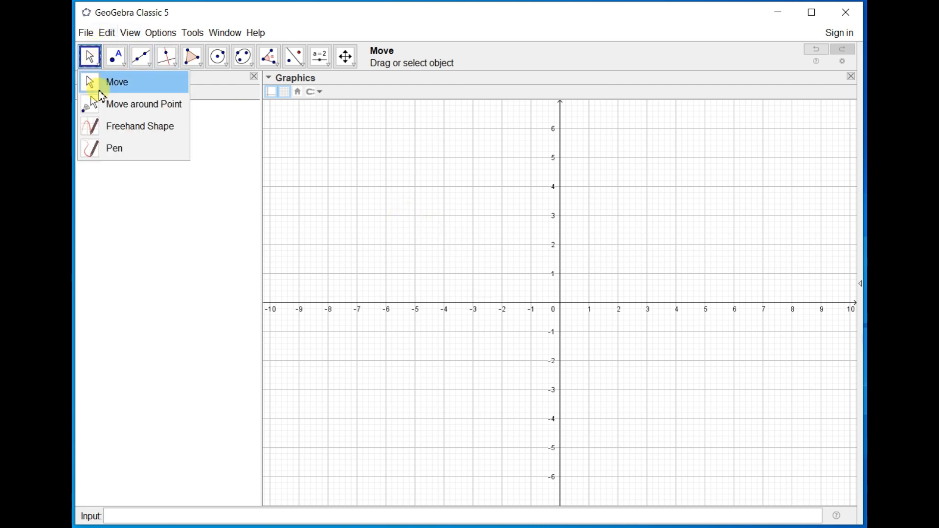
left_click(111, 91)
left_click_drag(558, 203, 510, 187)
left_click_drag(494, 284, 506, 244)
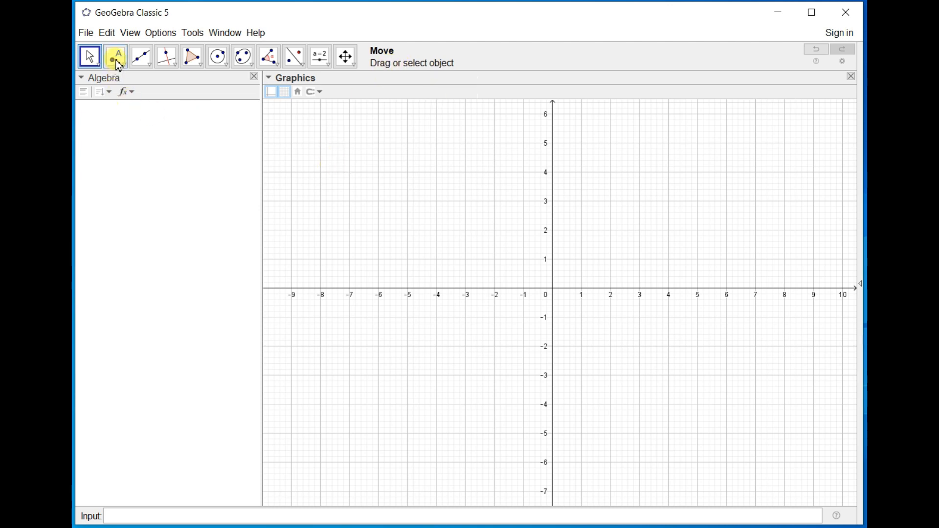
Place seven free points scattered across the coordinate plane, then delete them all.
left_click(101, 68)
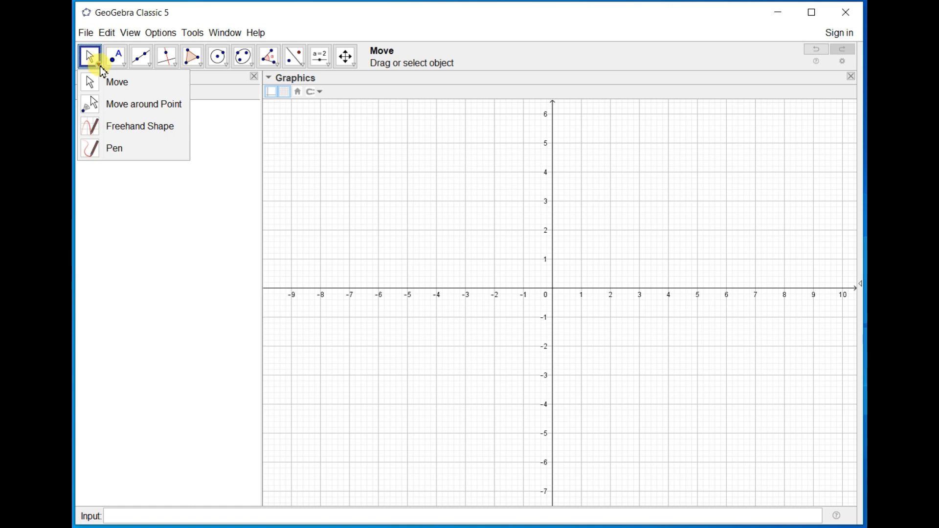
left_click(123, 64)
left_click(130, 83)
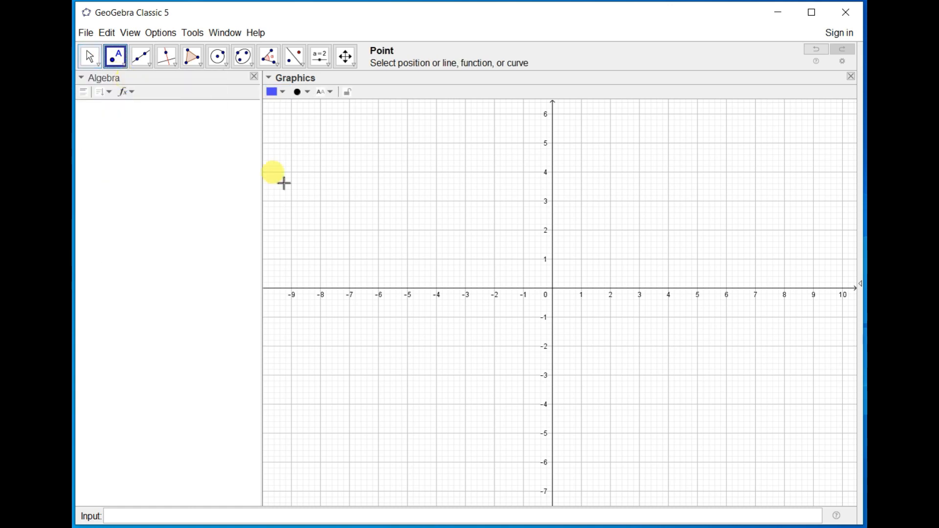
left_click(575, 237)
left_click(441, 193)
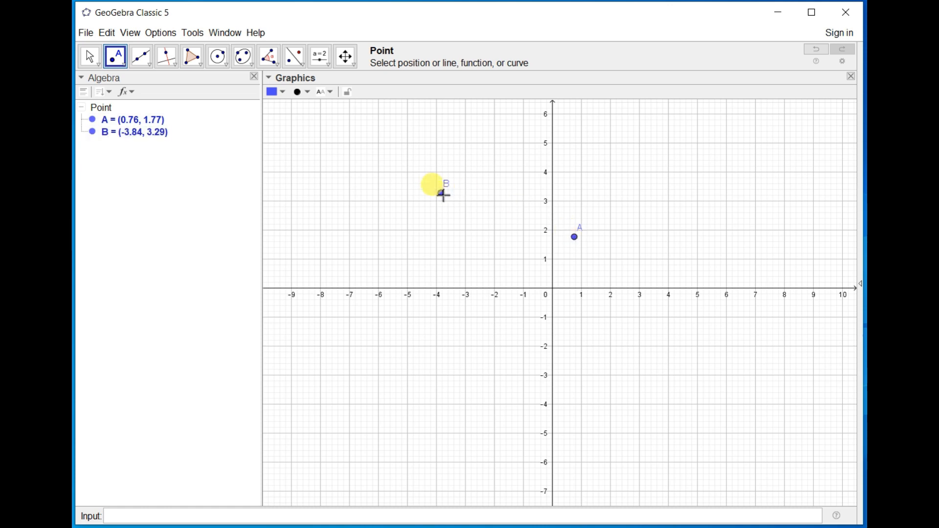
left_click(644, 166)
left_click(642, 329)
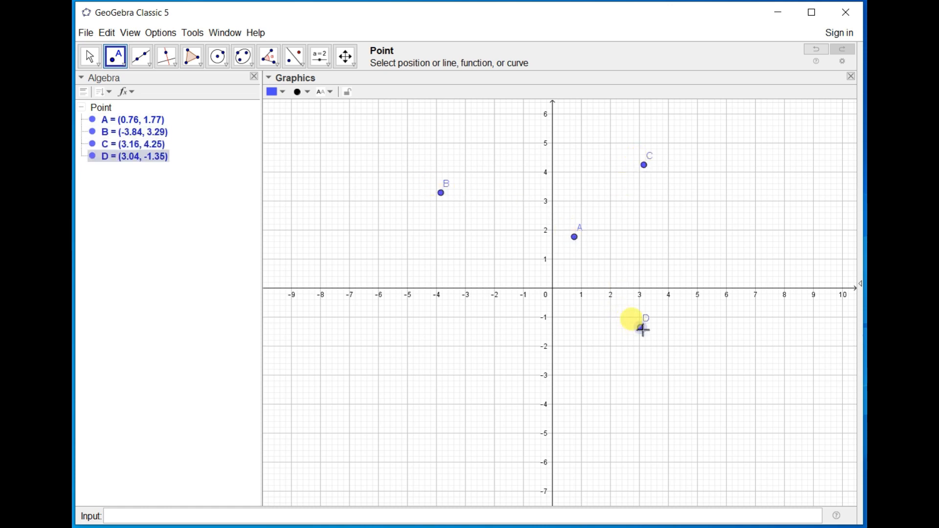
left_click(698, 242)
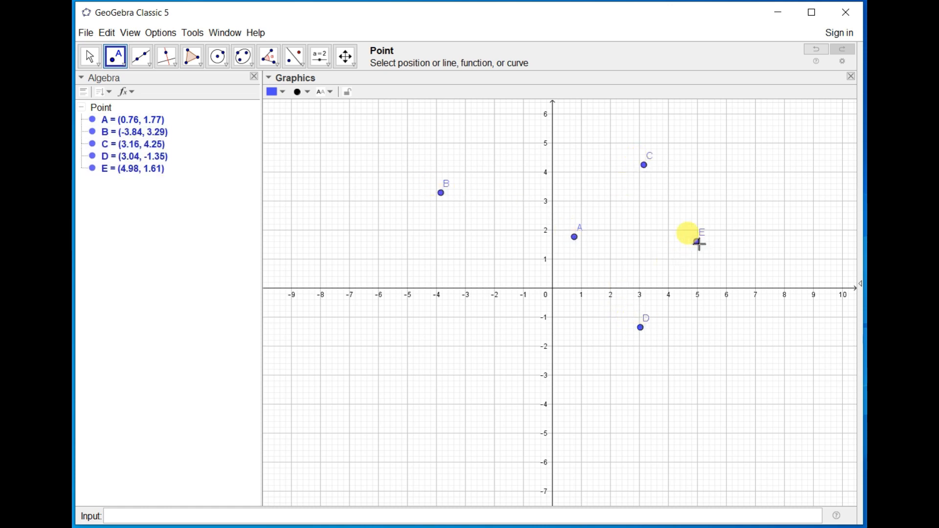
left_click(487, 332)
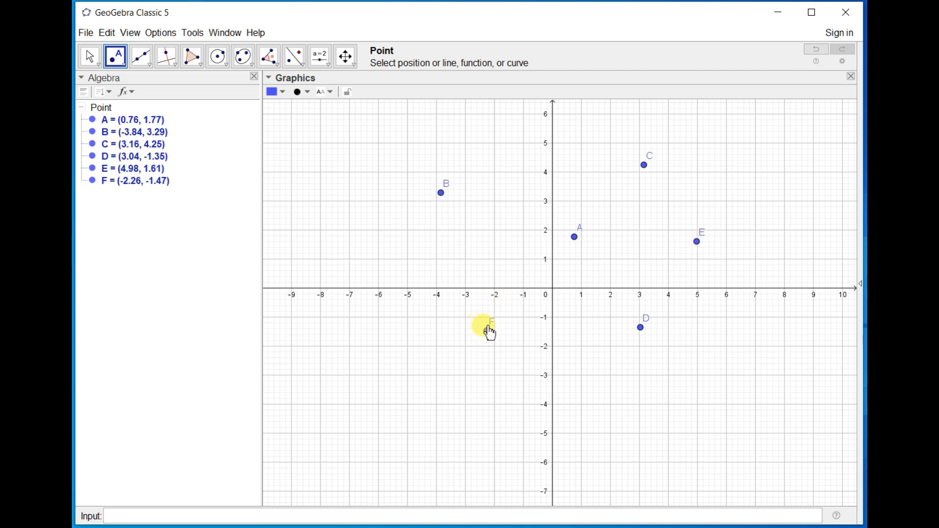
left_click(512, 195)
key("ctrl+a")
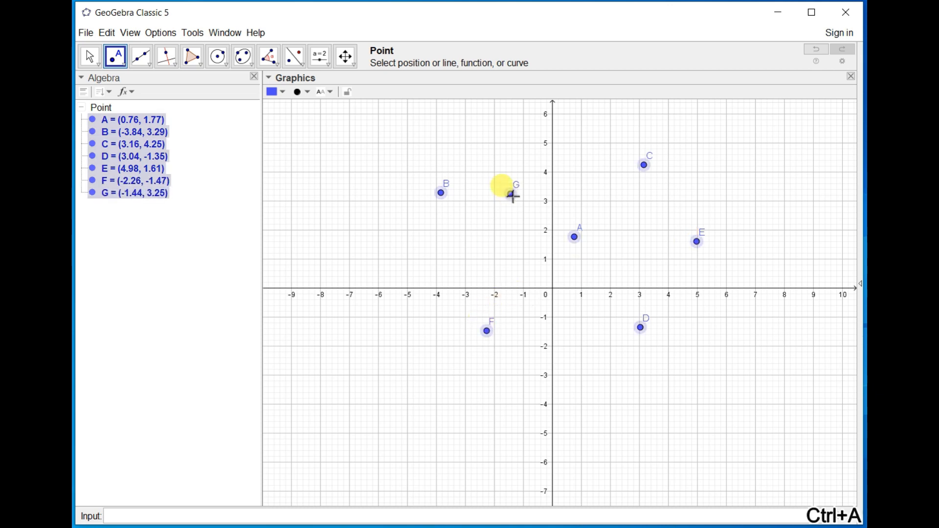
key("Delete")
Place four free points at about (-1.44, 3.25), (3.22, 1.81), (1.66, -1.27) and (-3.78, 1.15).
left_click(511, 195)
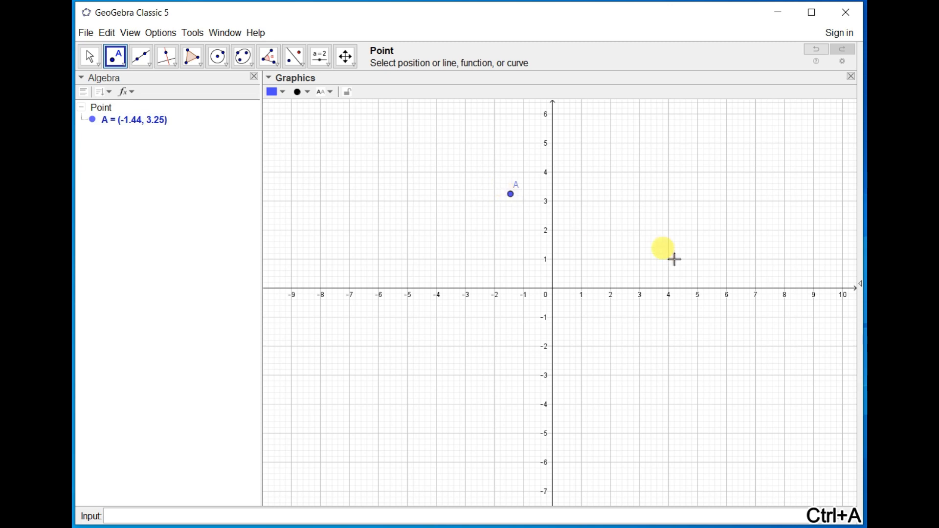
left_click(646, 236)
left_click(600, 325)
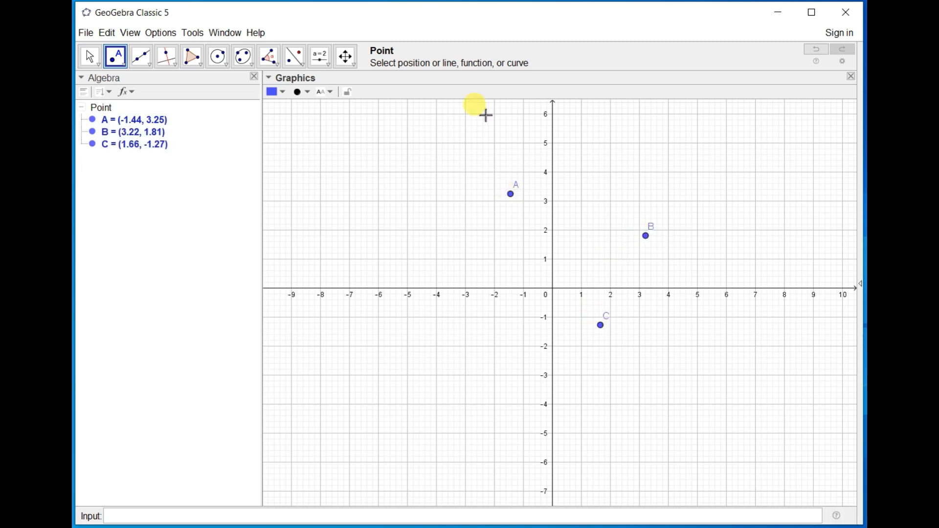
left_click(443, 255)
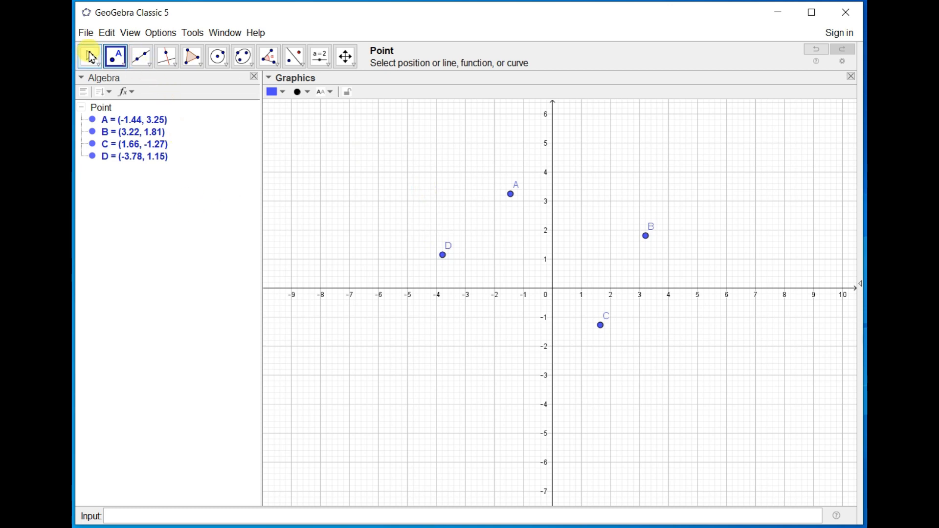
Draw a line through points A and B and another line through points D and B.
left_click(148, 66)
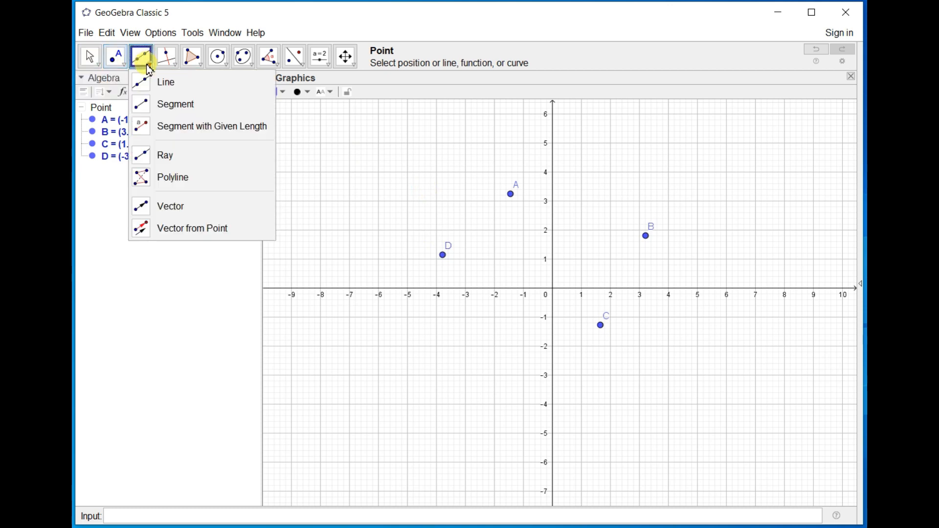
left_click(165, 90)
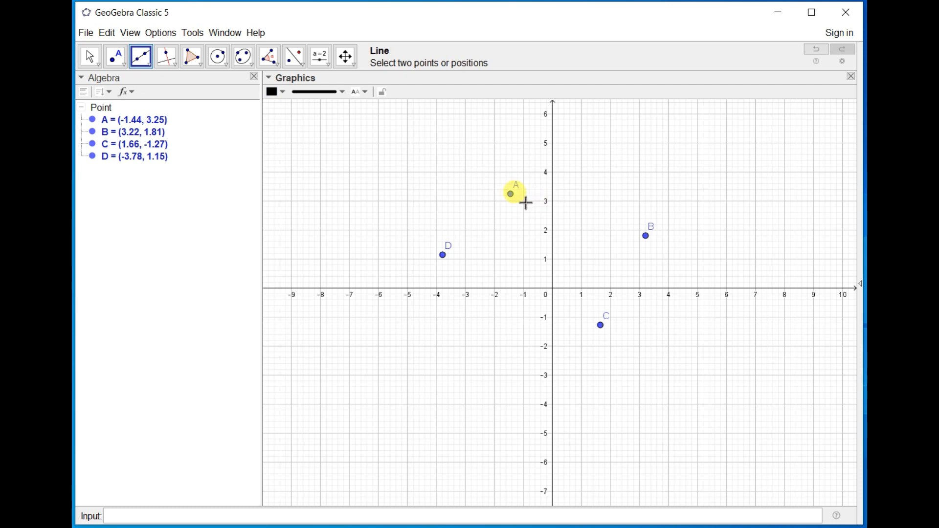
left_click(511, 195)
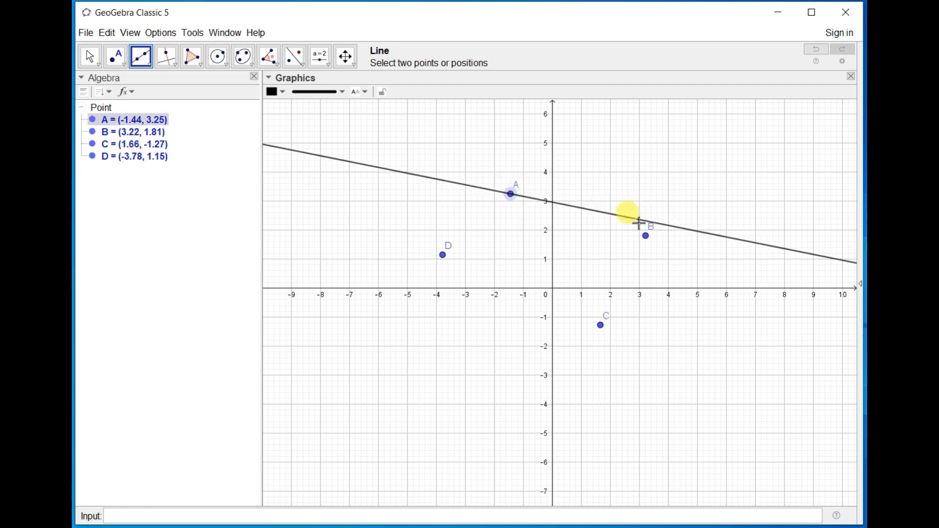
left_click(647, 238)
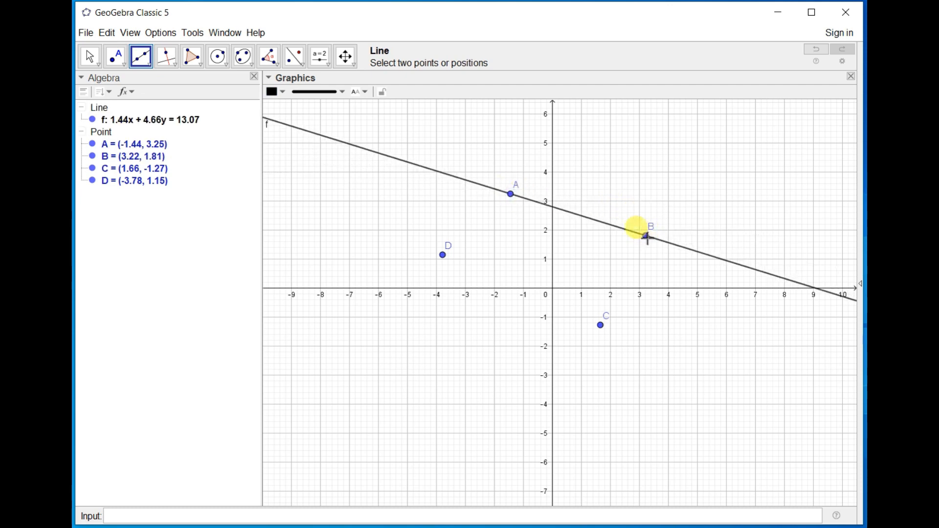
left_click(444, 256)
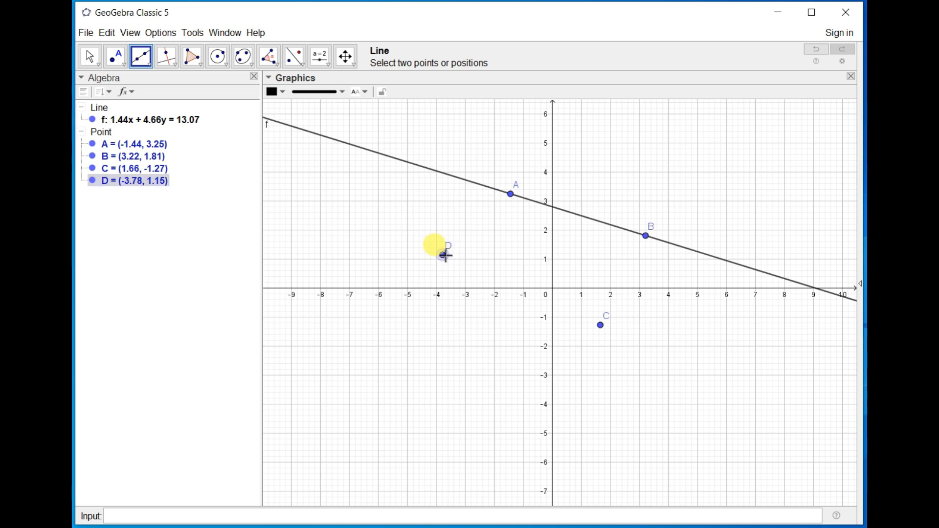
left_click(646, 238)
With Point on Object, place a point on line AB at about (-4.86, 4.31) and one off the lines at about (-1.96, 2.33).
left_click(118, 57)
left_click(117, 58)
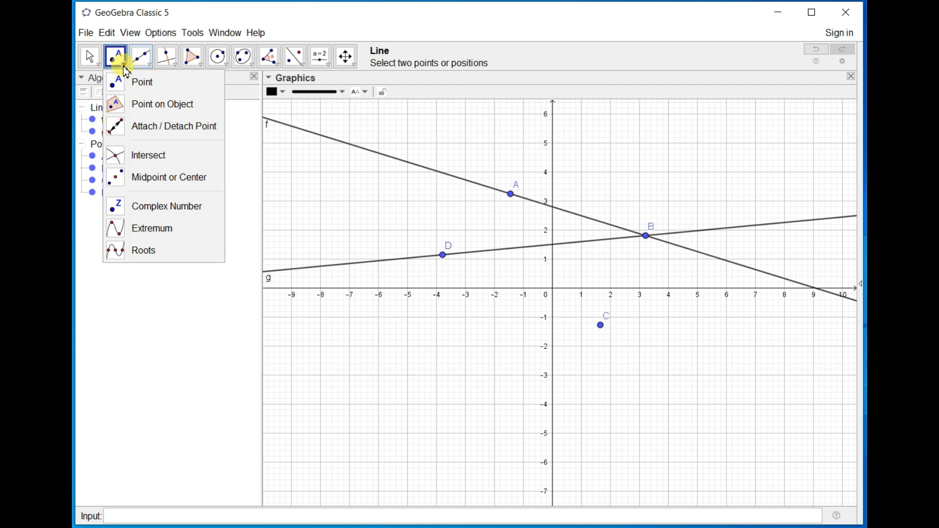
left_click(151, 109)
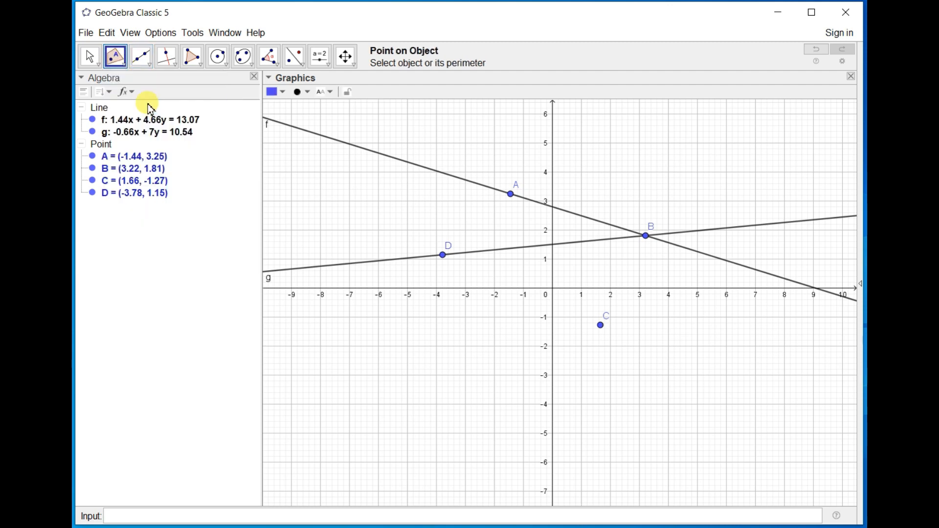
left_click(411, 164)
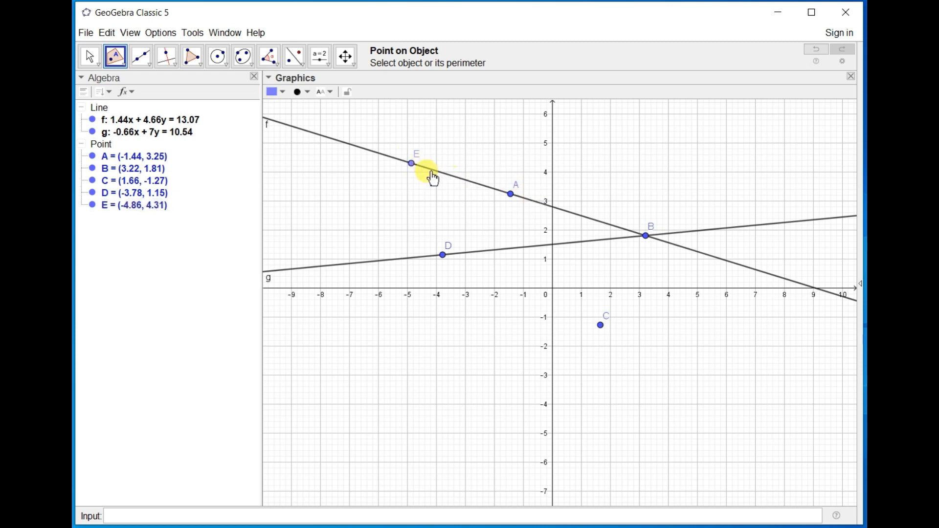
left_click(495, 220)
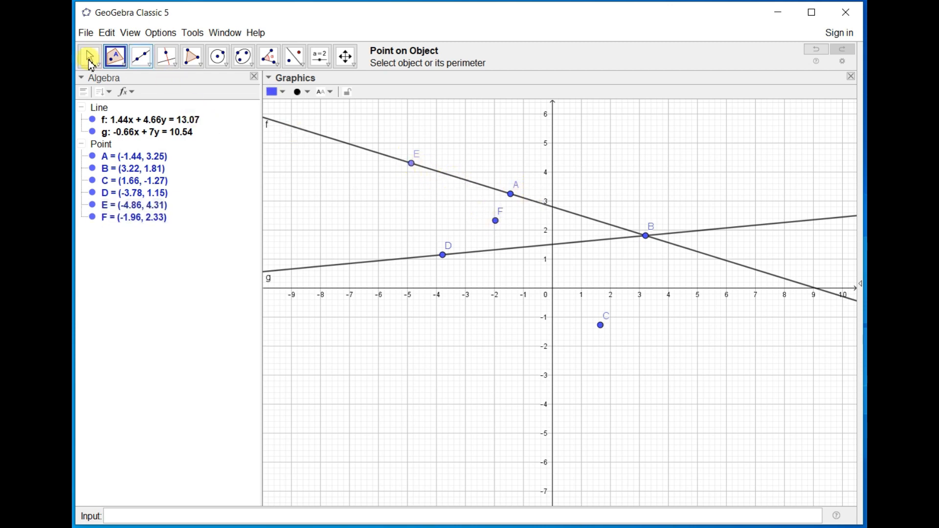
Move point F to about (-1.32, -2.45), point A to about (-1.92, 3.71), and point E along its line to about (-5.83, 5.16).
left_click(89, 56)
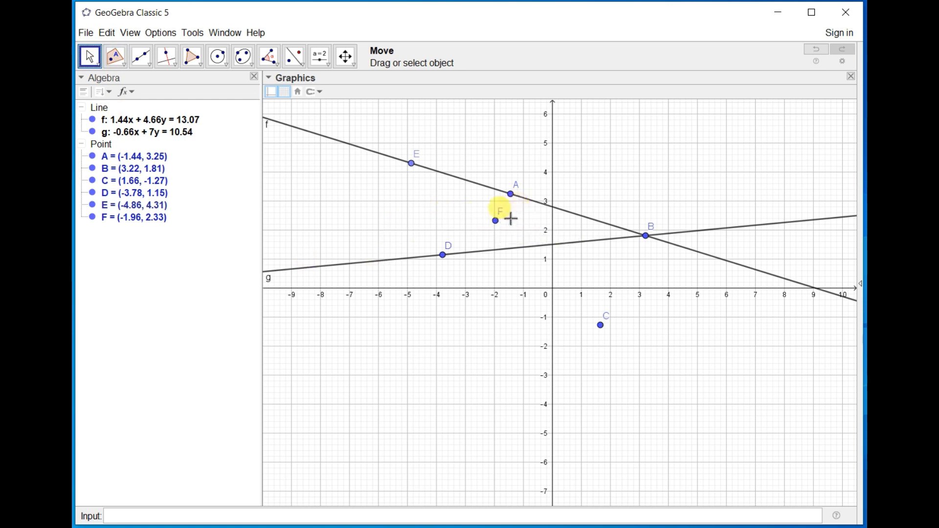
left_click_drag(496, 221, 514, 359)
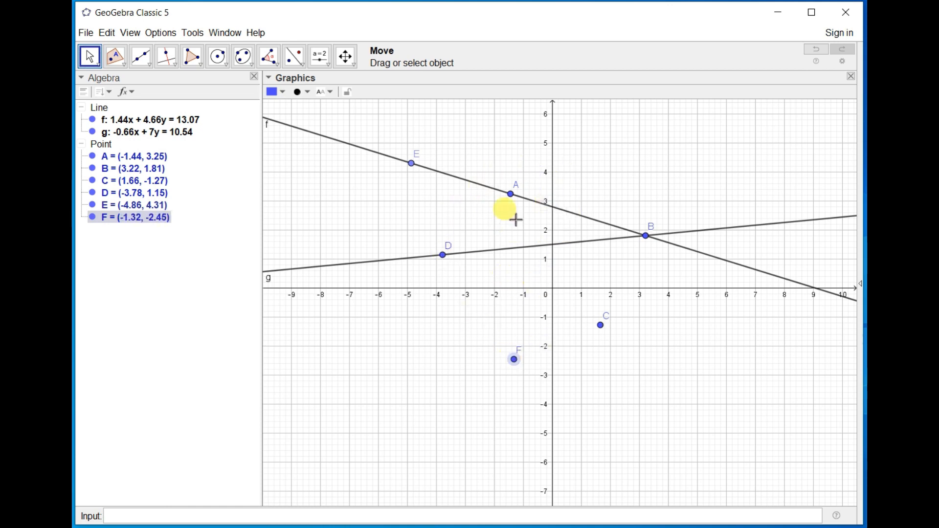
mouse_move(511, 196)
left_mouse_down()
mouse_move(480, 246)
mouse_move(511, 179)
left_mouse_up()
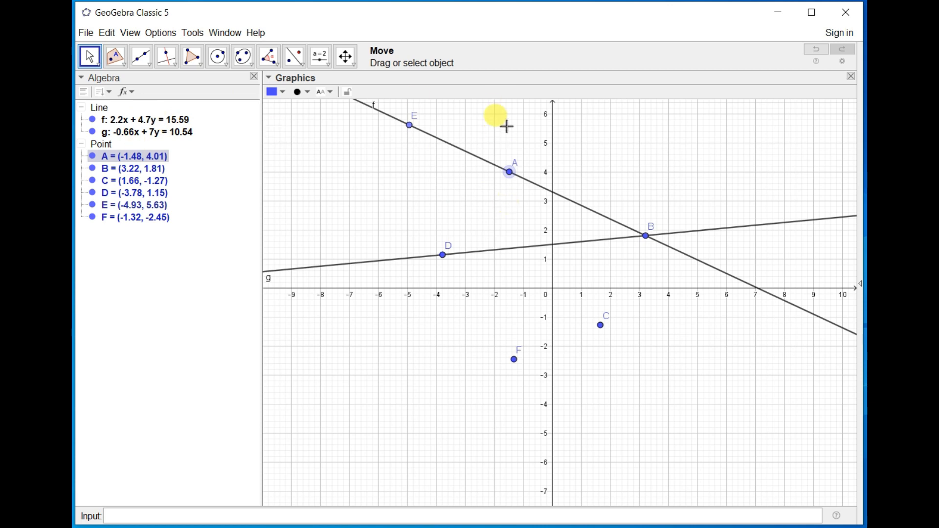
mouse_move(510, 175)
left_mouse_down()
mouse_move(496, 200)
mouse_move(497, 181)
left_mouse_up()
mouse_move(390, 144)
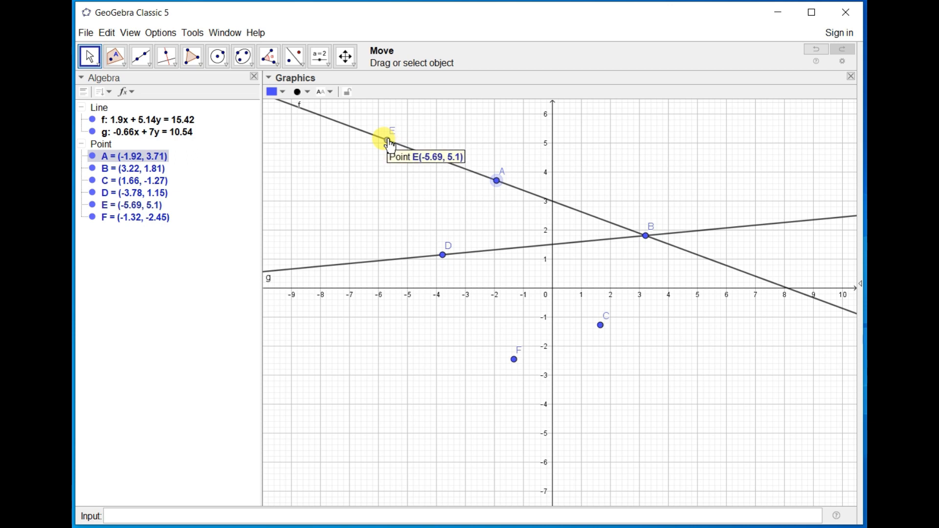
left_click_drag(389, 144, 351, 238)
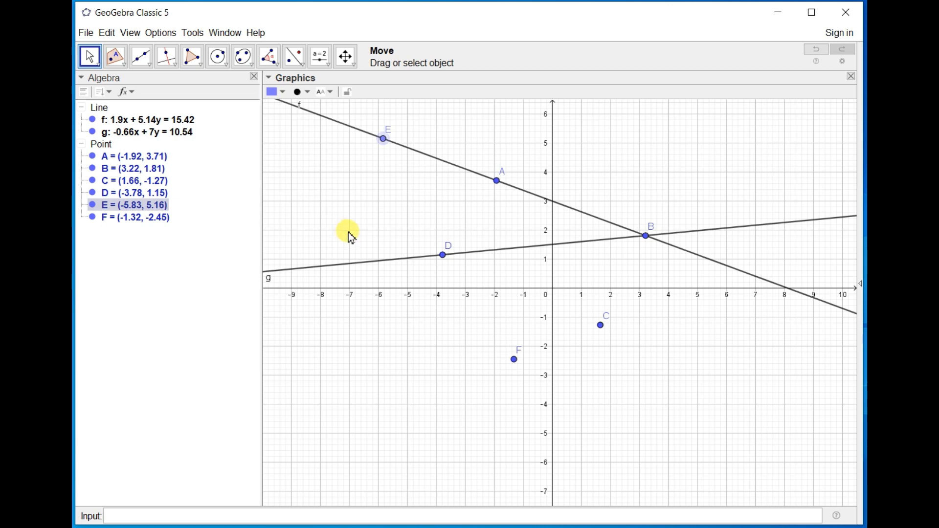
left_click(192, 56)
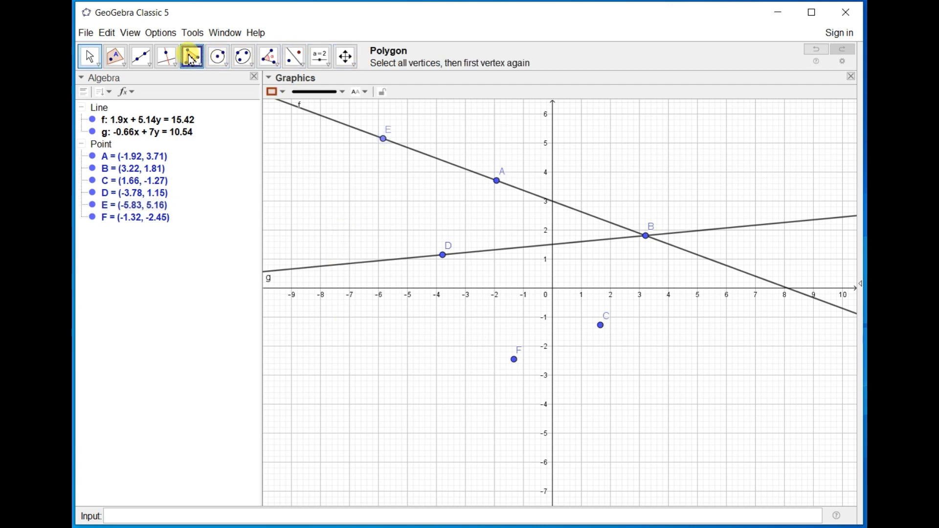
left_click(418, 190)
left_click(558, 342)
left_click_drag(558, 342, 535, 327)
double_click(535, 326)
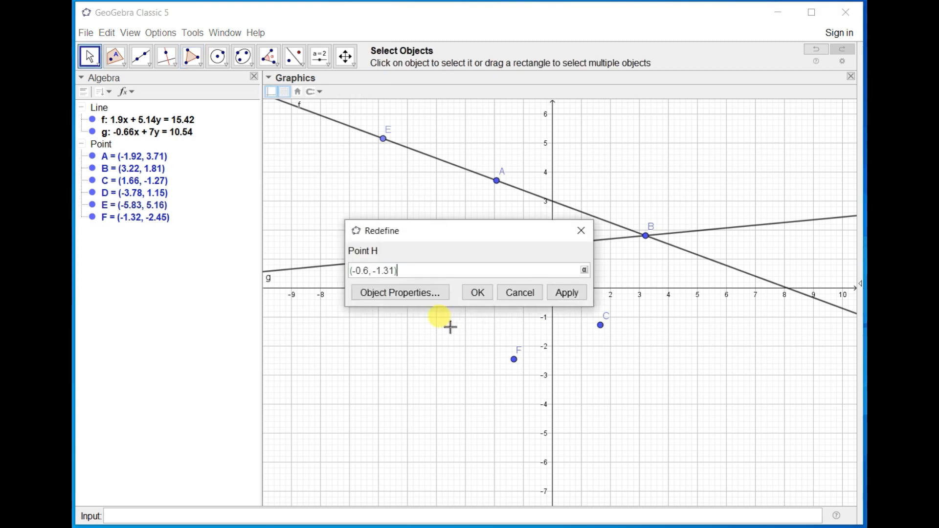
left_click(538, 297)
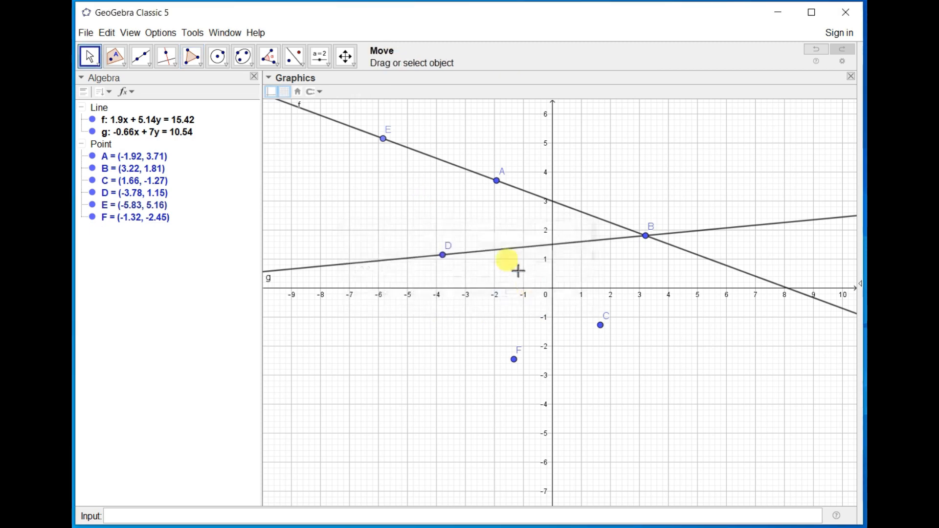
Draw a triangle with the Polygon tool, with vertices at about (-6.84, 3.61), (-7.6, -2.95) and (-2.62, -1.35).
left_click(190, 58)
left_click(354, 183)
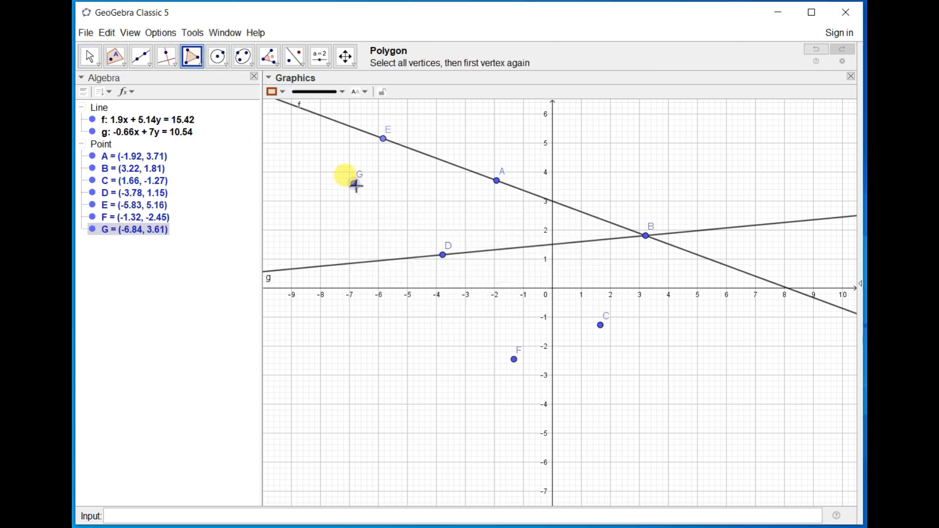
left_click(332, 374)
left_click(477, 327)
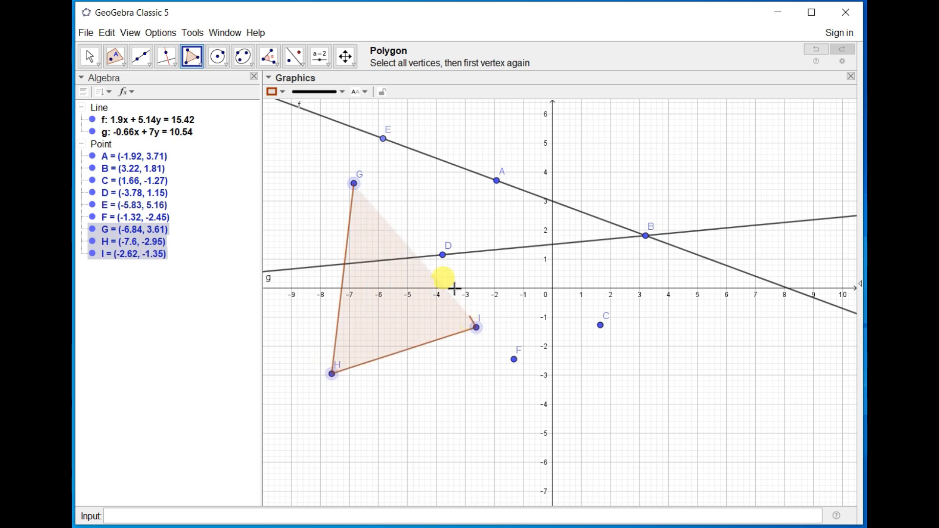
left_click(353, 184)
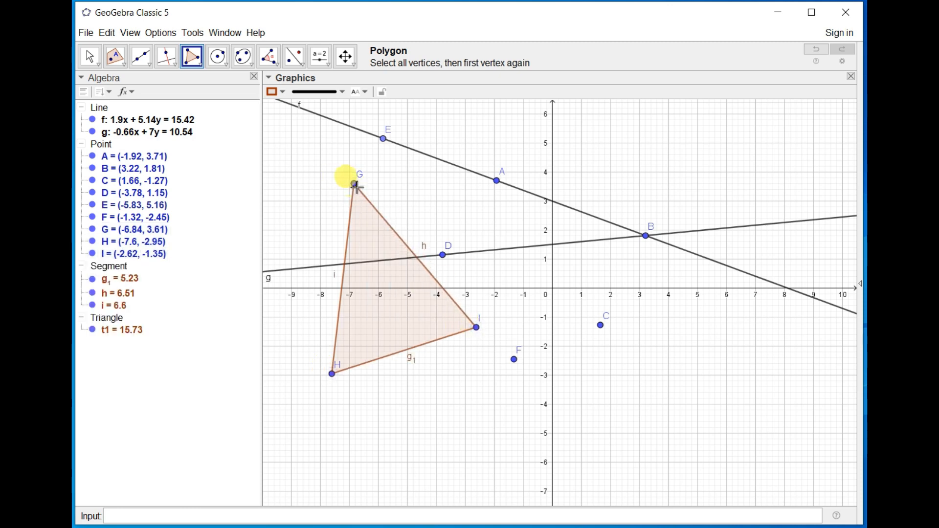
Attach a point to the triangle's interior at about (-6.3, -0.25) and move it to about (-6.39, 3.08), near vertex G.
left_click(115, 57)
left_click(369, 295)
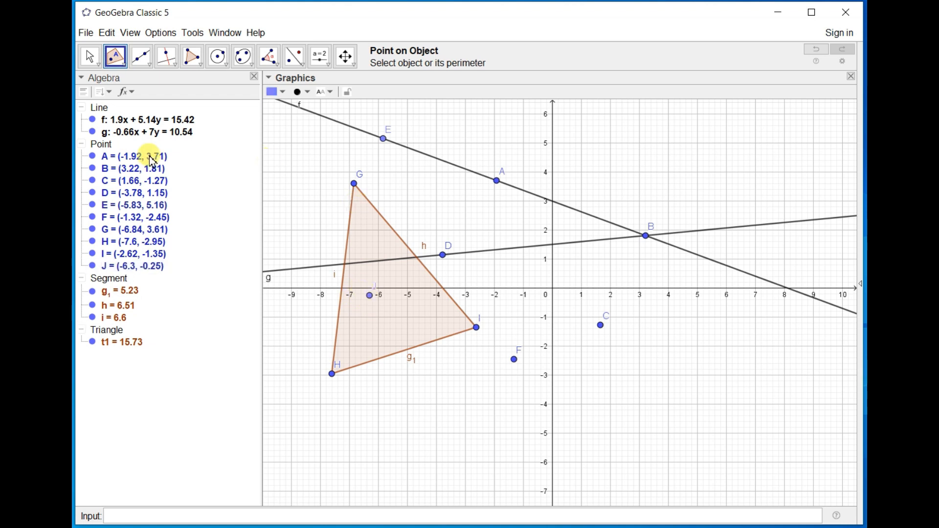
left_click(93, 59)
left_click(372, 298)
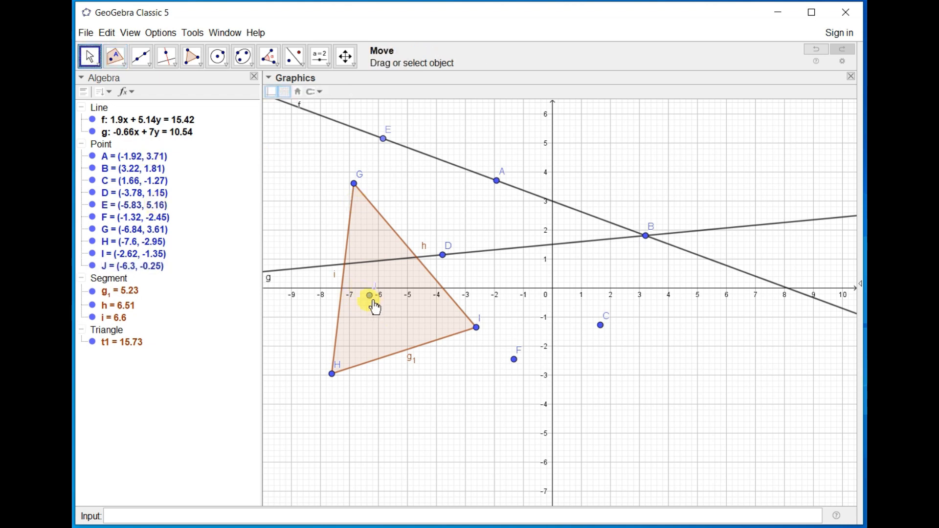
left_click_drag(373, 301, 393, 173)
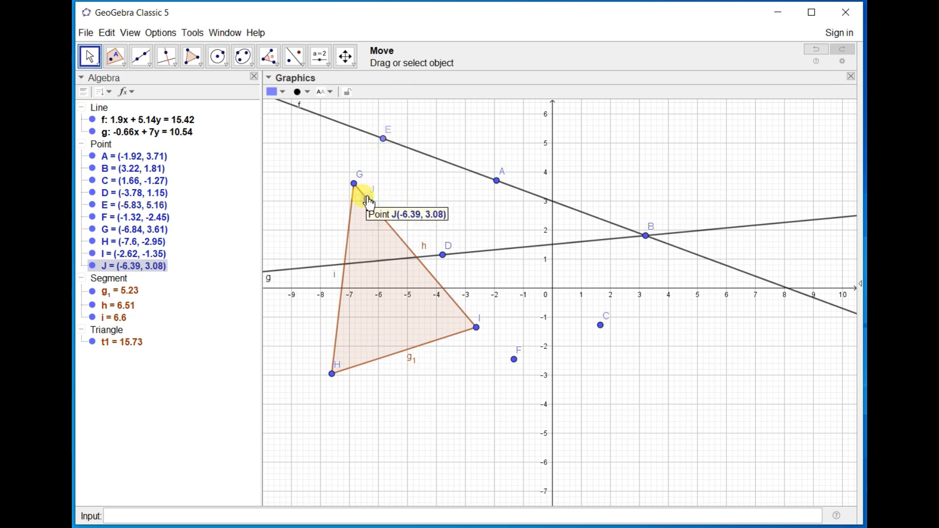
Move point J inside the triangle to about (-6.38, -0.57) and point E along line AB to about (-2.98, 4.1).
left_click_drag(368, 199, 360, 211)
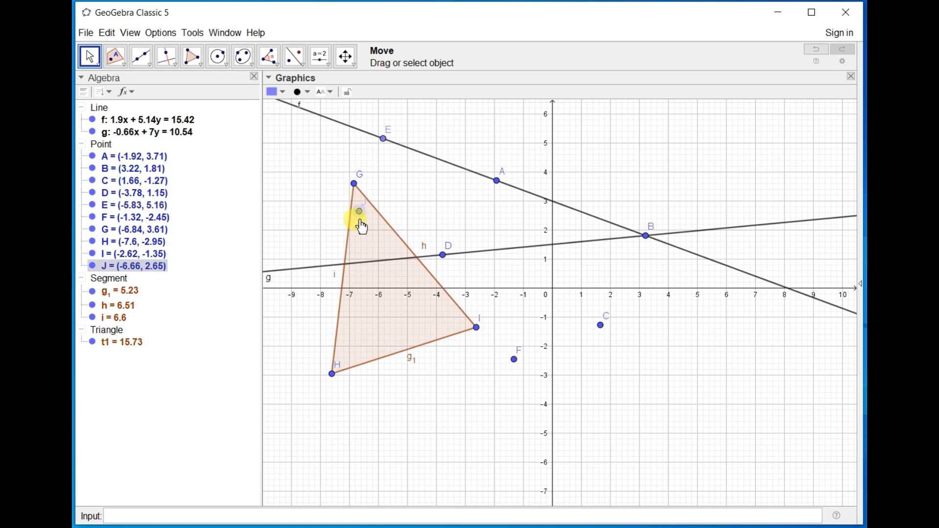
mouse_move(362, 217)
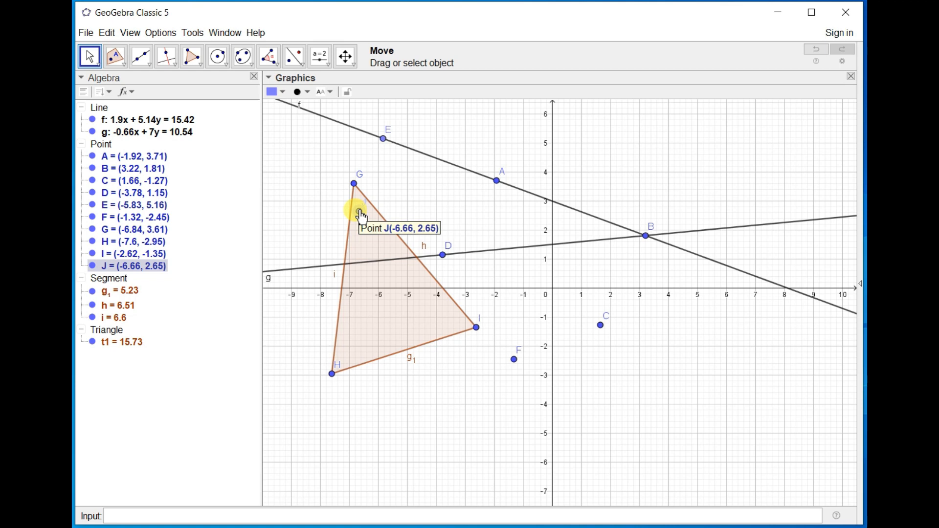
left_click_drag(364, 204, 370, 310)
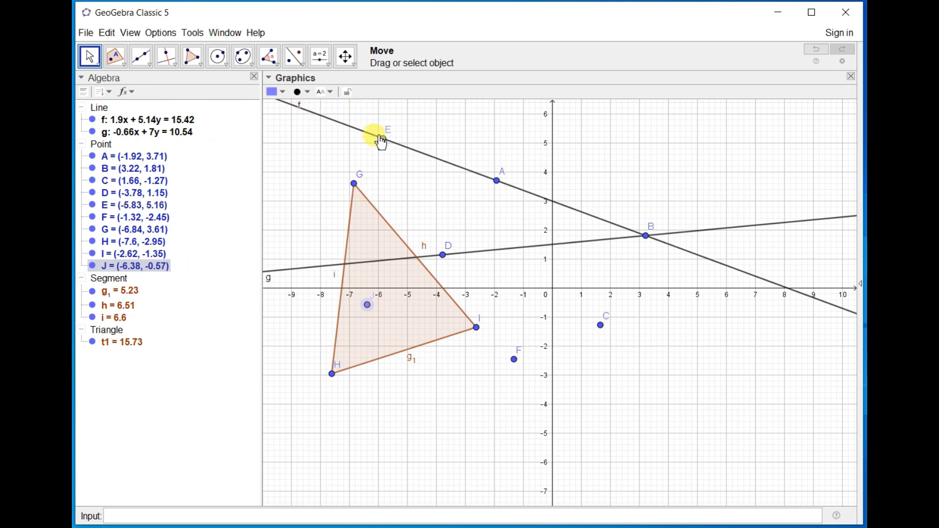
left_click_drag(384, 144, 466, 197)
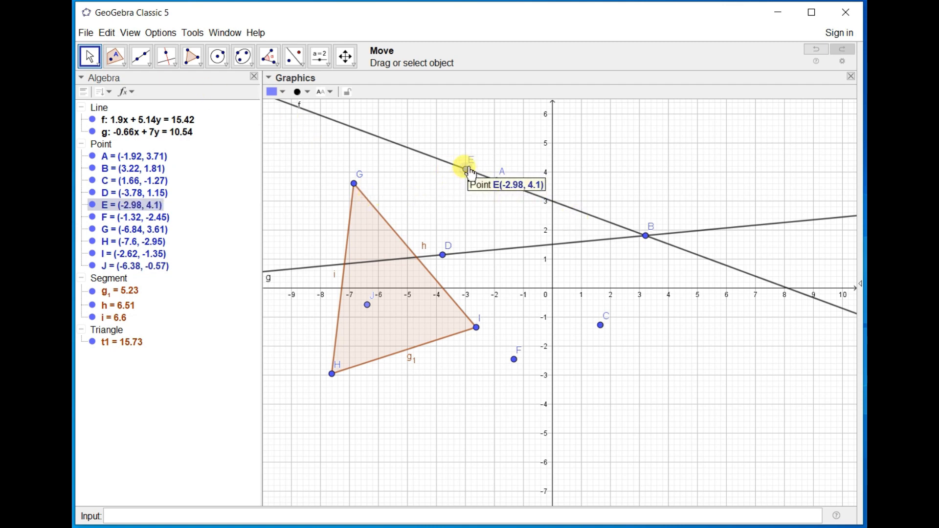
With Attach / Detach Point, attach point F to triangle side HI at about (-4.23, -1.87) and point C to the interior at about (-4.86, -0.71).
left_click(514, 360)
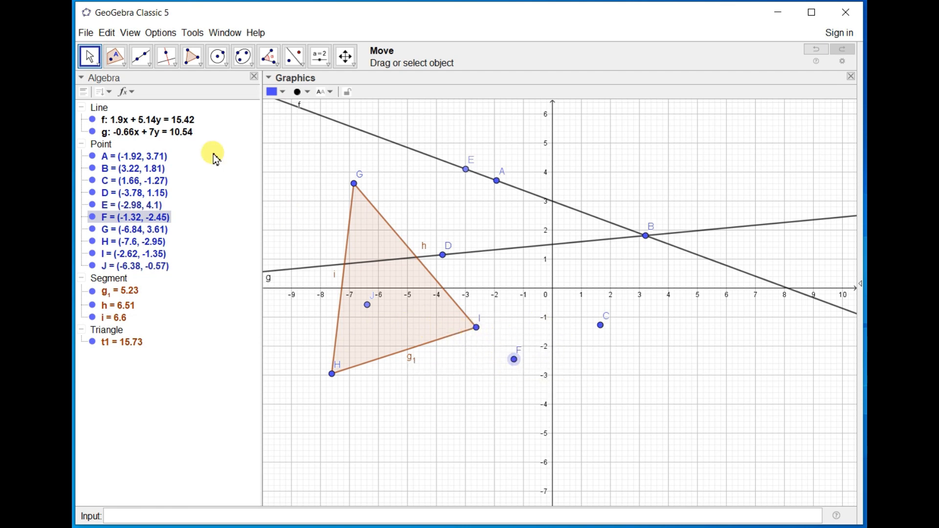
left_click(125, 69)
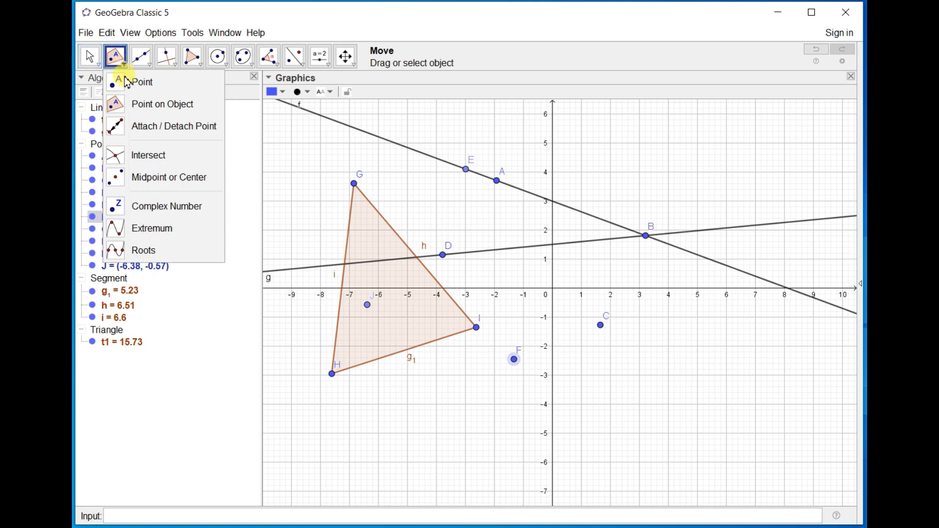
left_click(147, 128)
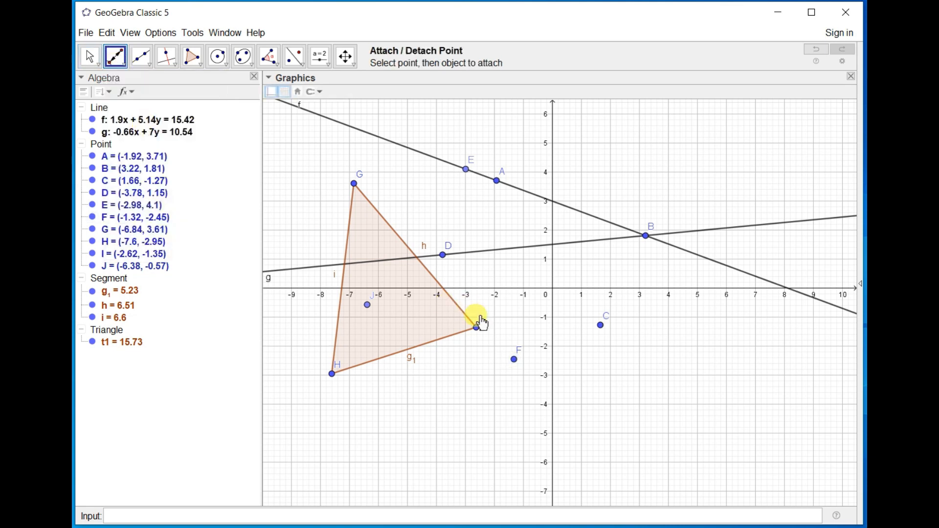
left_click(515, 361)
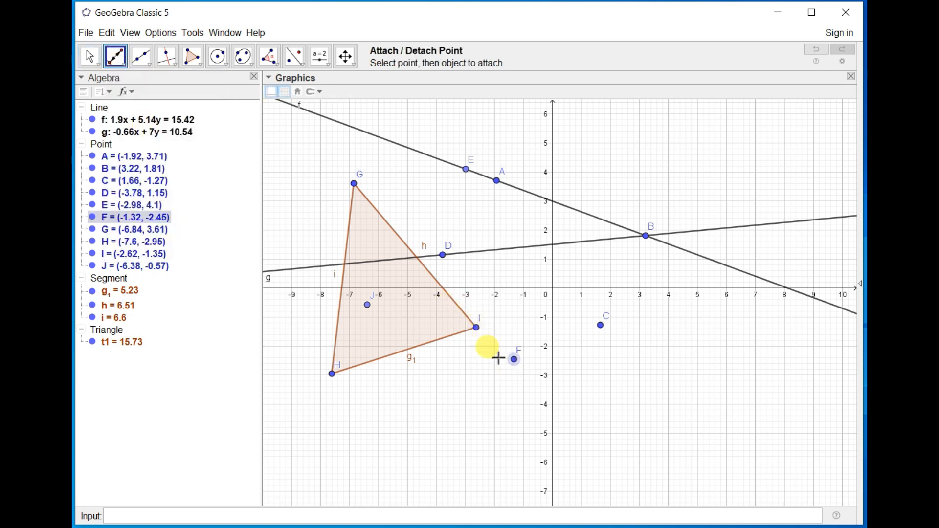
left_click(431, 345)
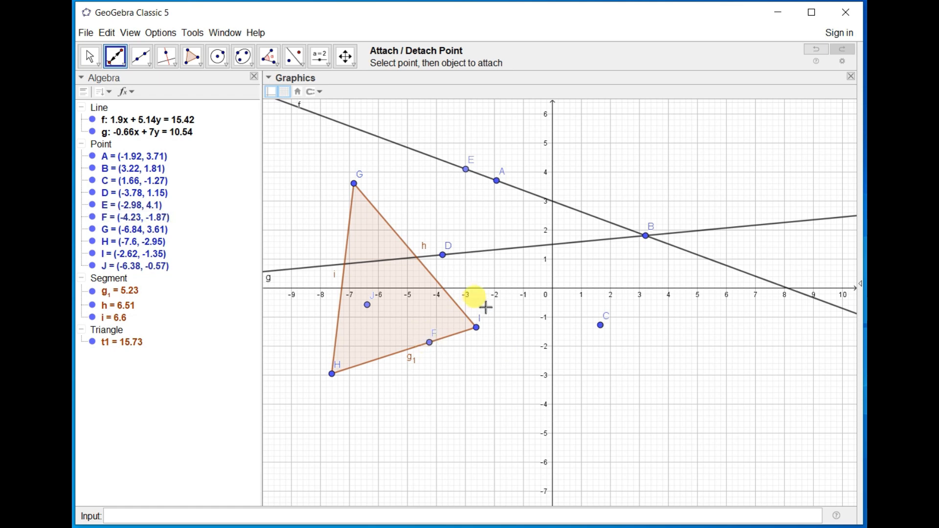
left_click(602, 328)
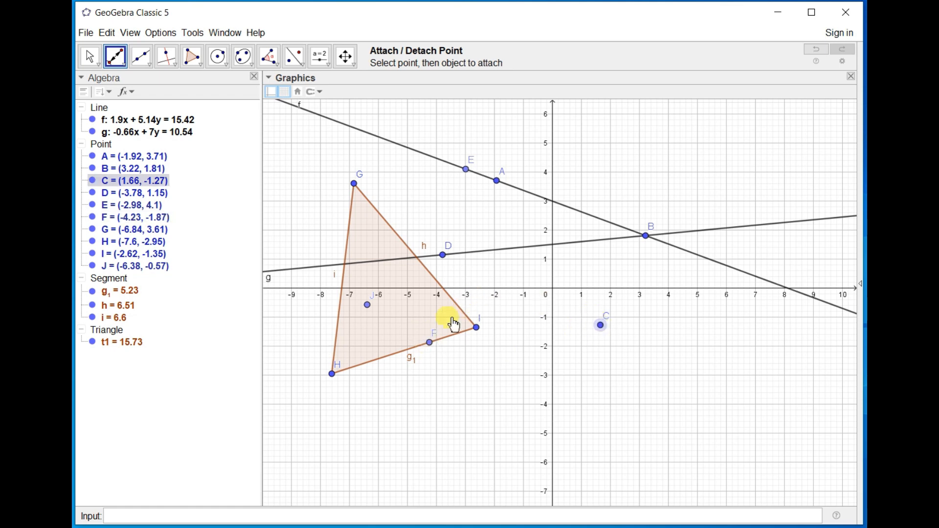
left_click(414, 311)
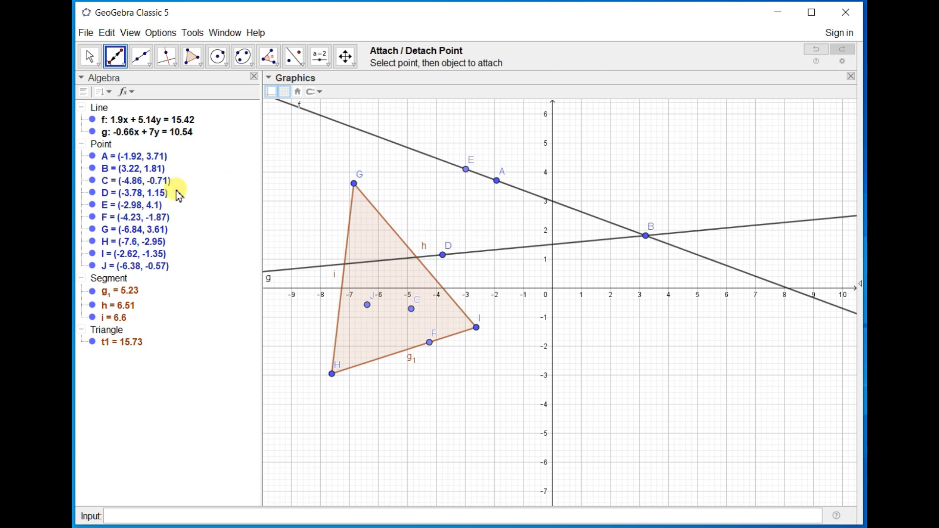
Move point C to triangle side GI at about (-4.35, 0.69) and point F along side HI to about (-5.28, -2.21).
left_click(90, 56)
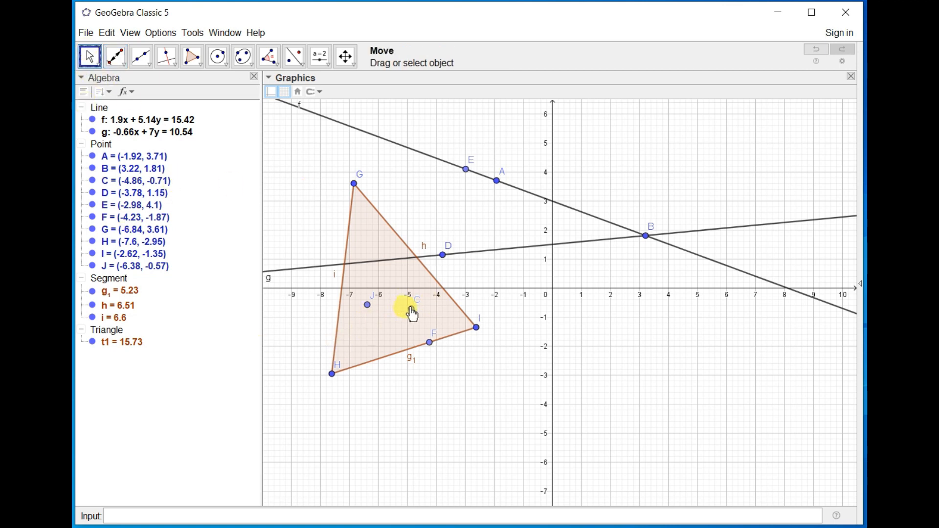
left_click_drag(414, 314, 421, 256)
left_click_drag(431, 343, 426, 381)
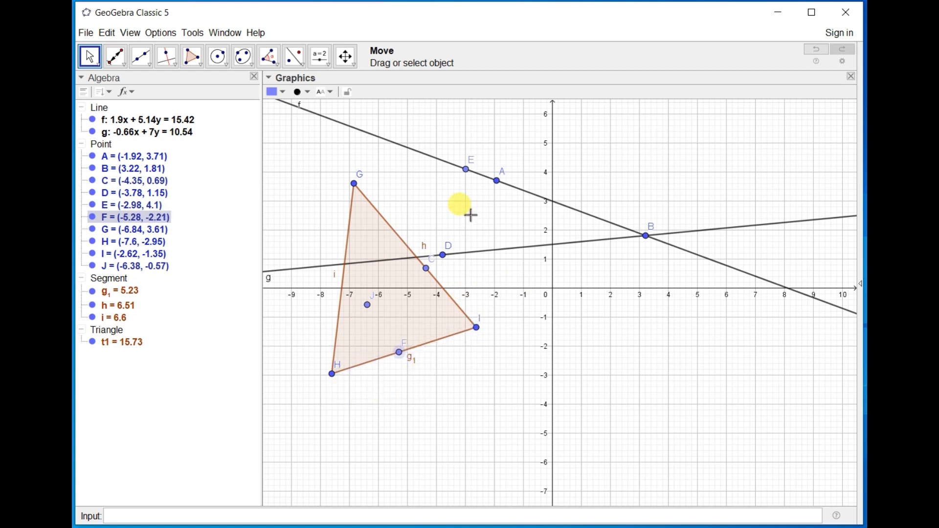
Detach point J from the triangle and move it outside to about (1.88, 0.65).
left_click(368, 306)
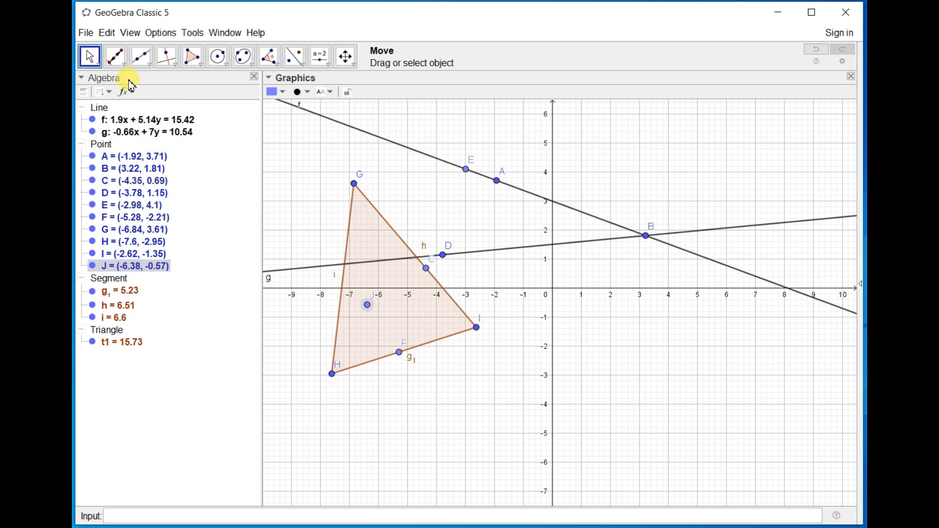
left_click(116, 56)
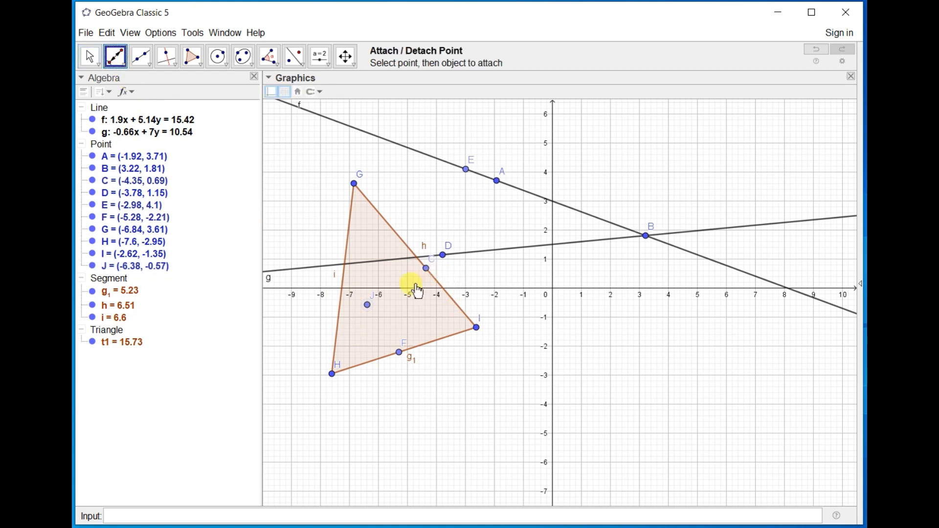
left_click_drag(368, 306, 391, 306)
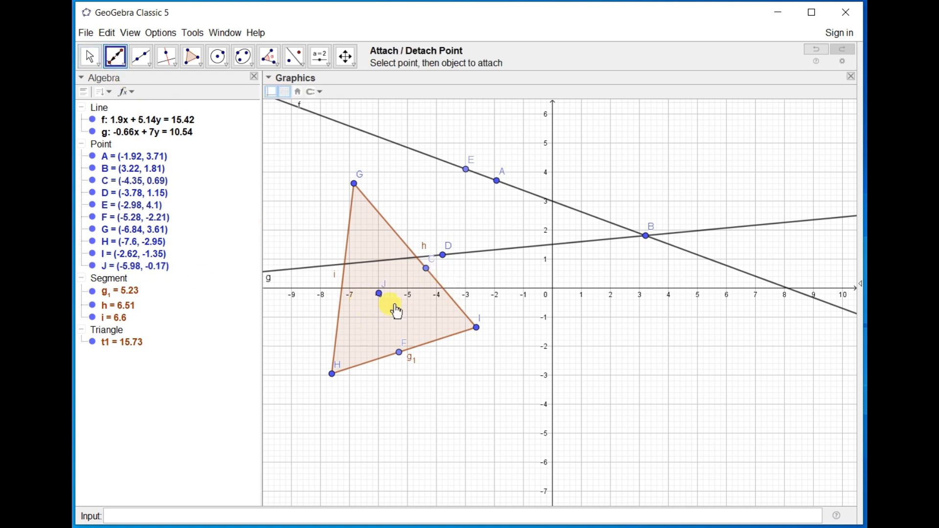
left_click(428, 313)
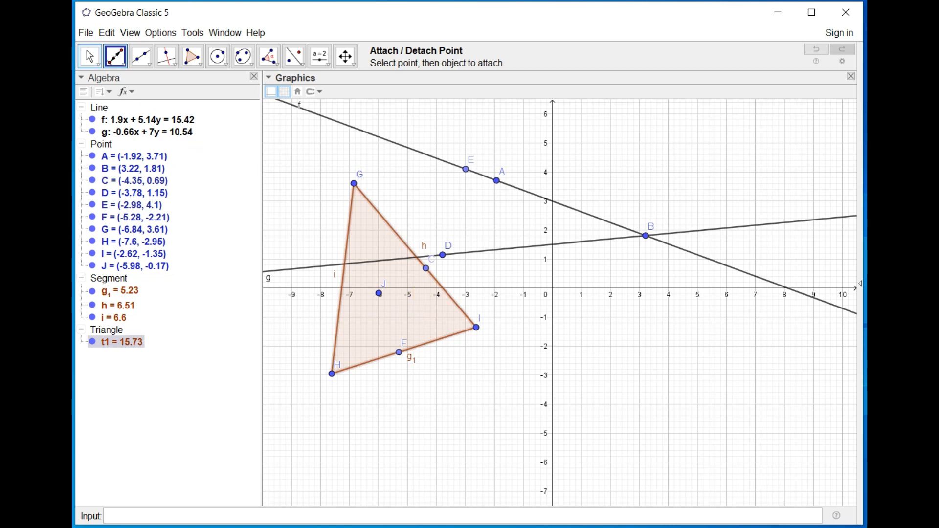
left_click(88, 58)
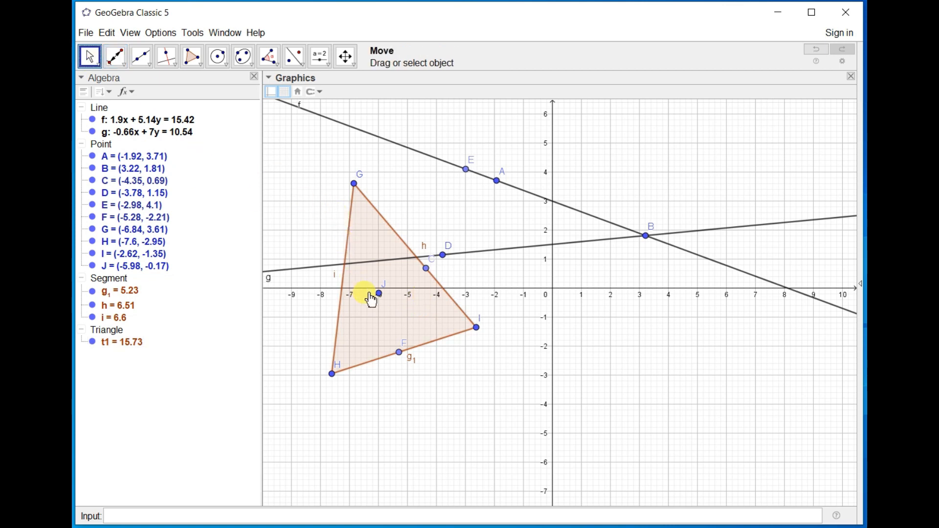
left_click_drag(381, 296, 609, 272)
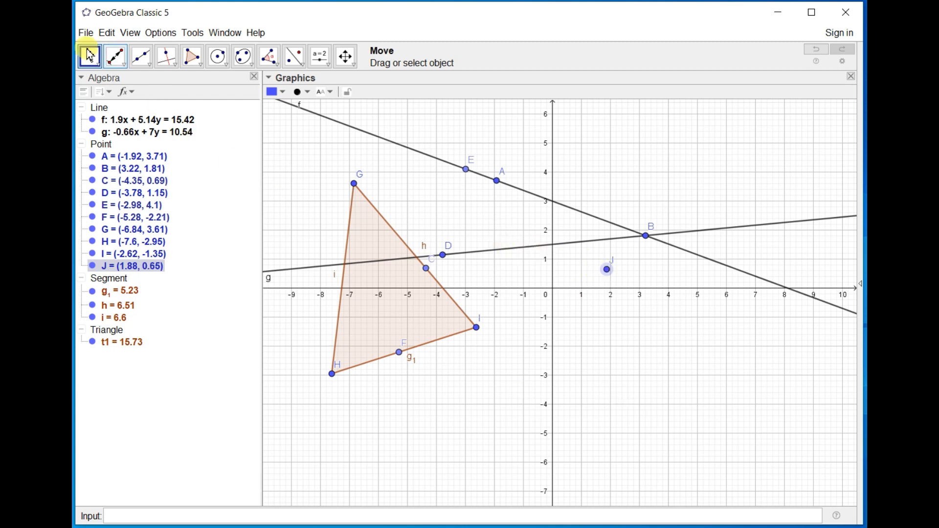
Attach point J to line BD at about (-0.36, 1.47) and move it along the line to about (-0.48, 1.46).
left_click(115, 60)
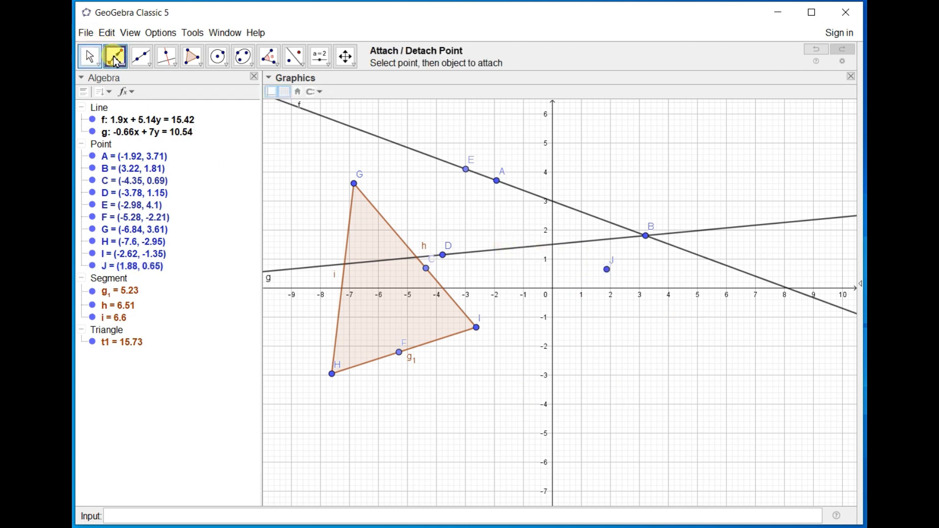
left_click(608, 270)
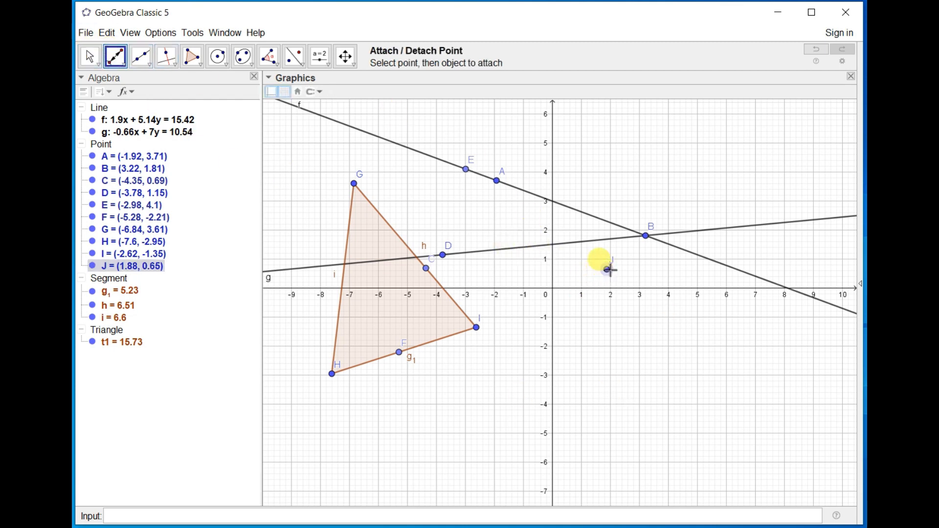
left_click(544, 250)
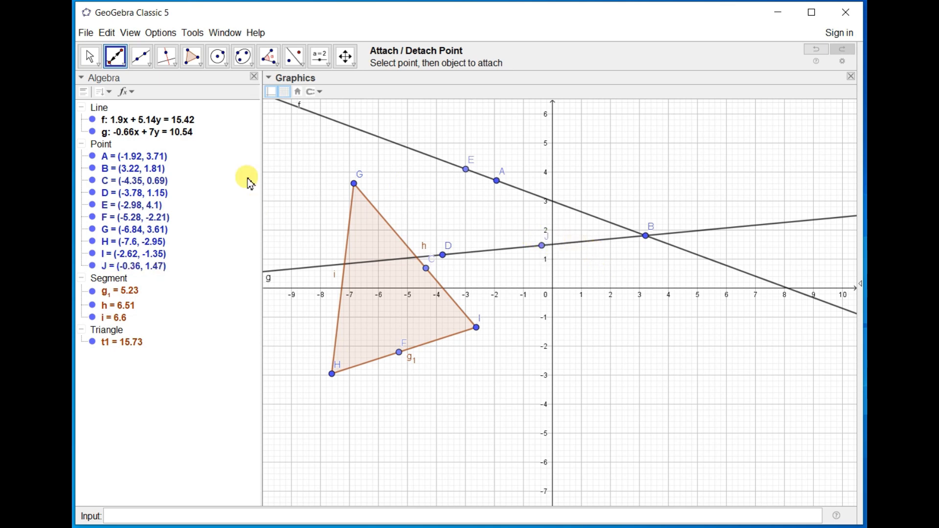
left_click(90, 58)
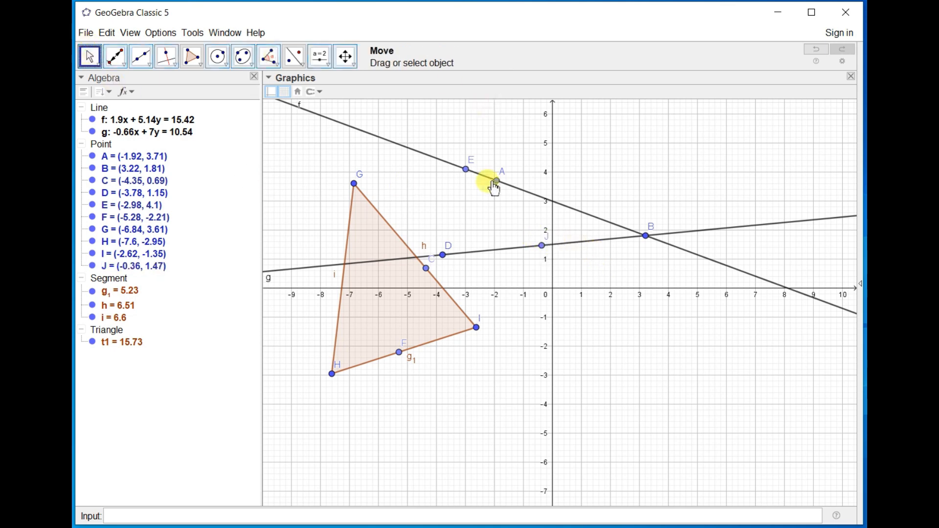
left_click(542, 245)
left_click_drag(542, 245, 543, 288)
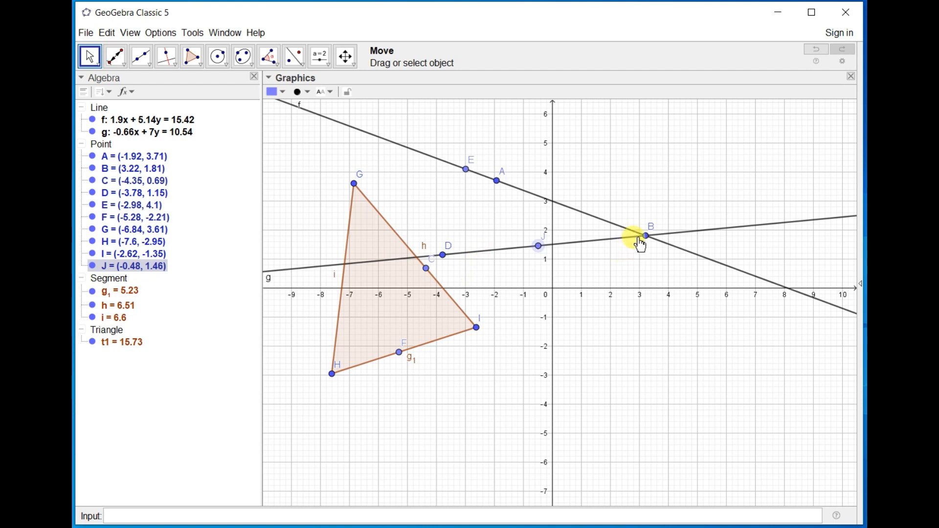
Delete all objects and draw a circle centred at about (6.02, 1.79) through a point at about (3.62, 1.69).
key("ctrl+a")
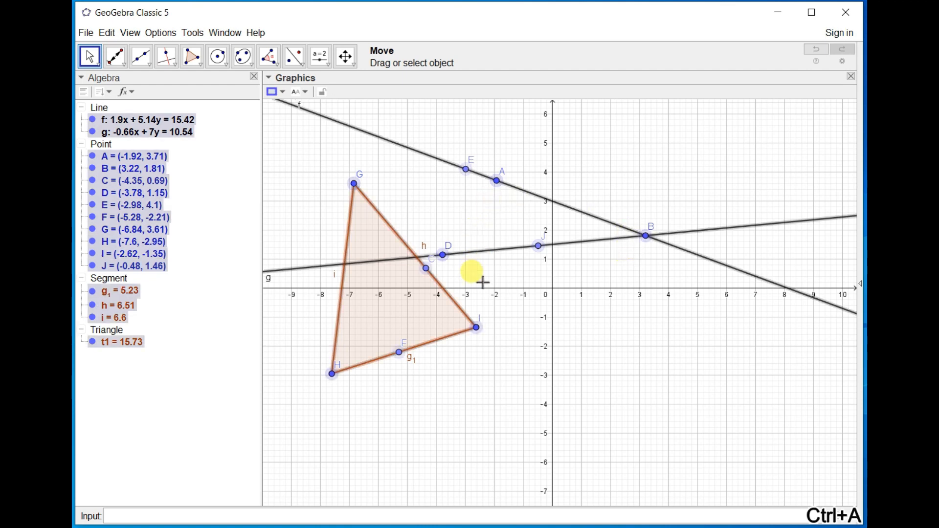
key("Delete")
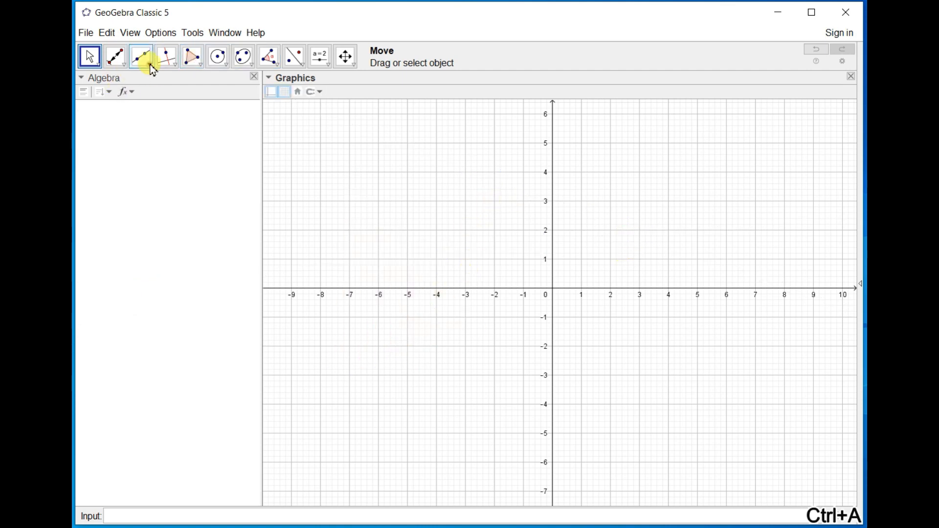
left_click(216, 57)
left_click(727, 236)
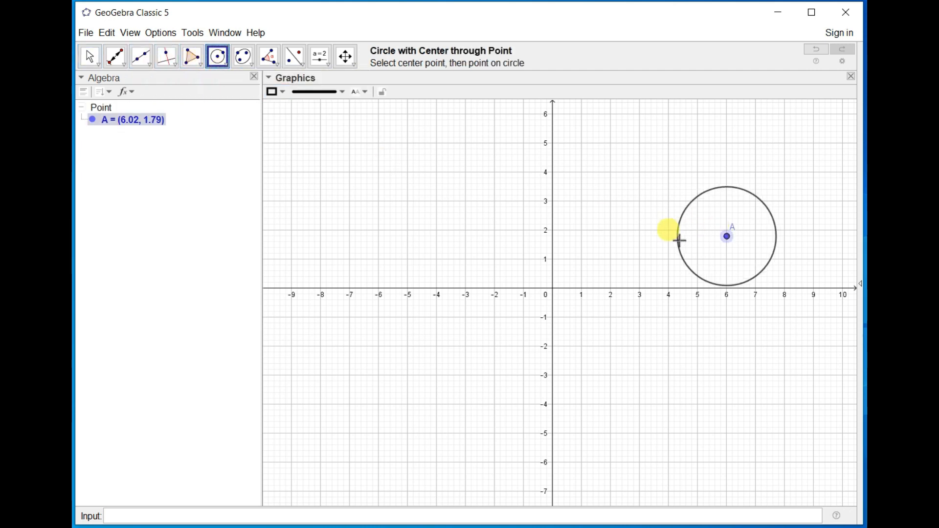
left_click(657, 239)
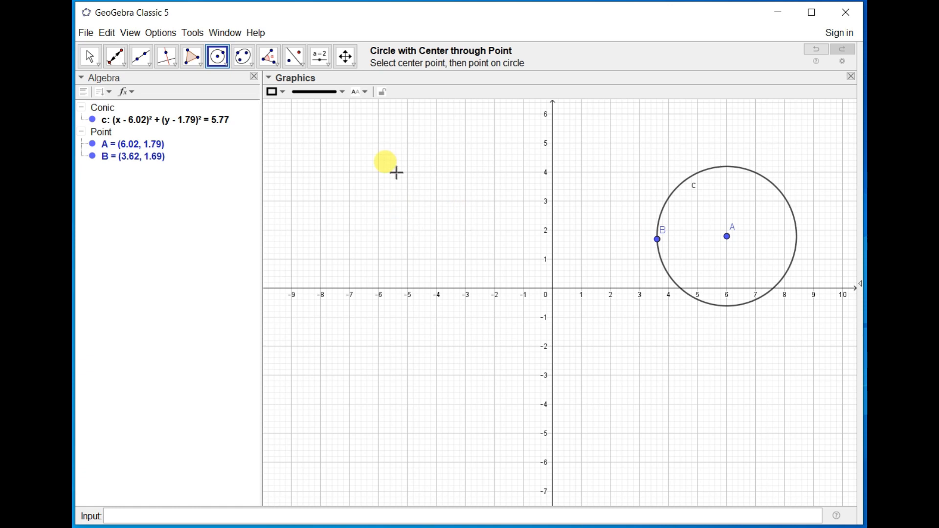
Draw a line through two new points at about (-5.22, 1.91) and (1.74, -1.13).
left_click(147, 63)
left_click(147, 65)
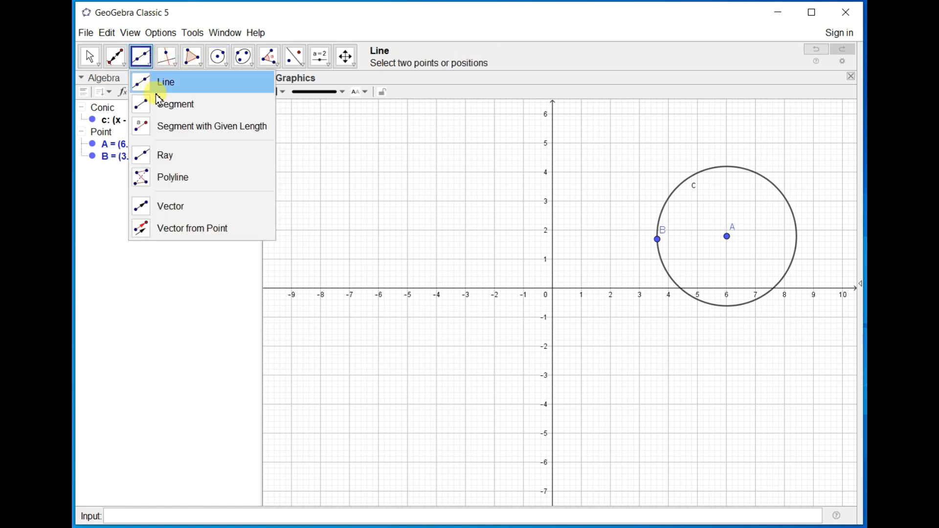
left_click(158, 83)
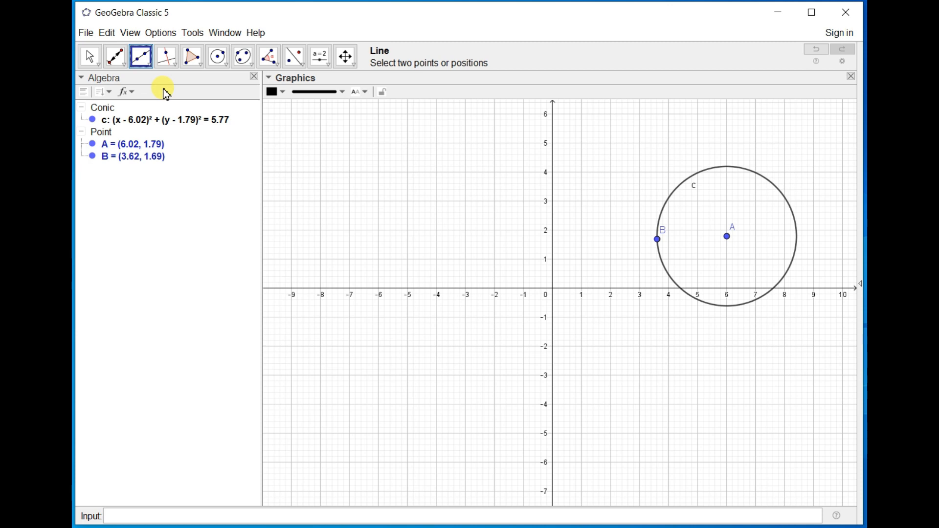
left_click(401, 233)
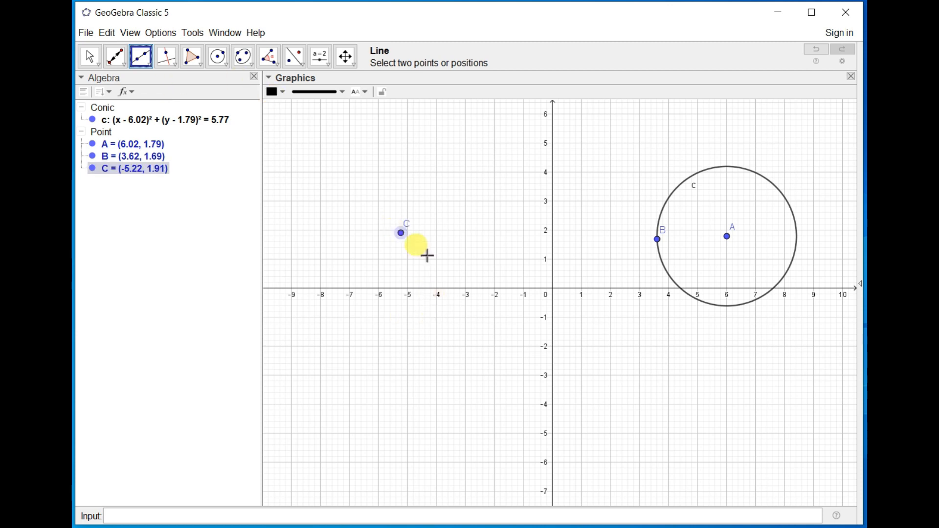
left_click(603, 321)
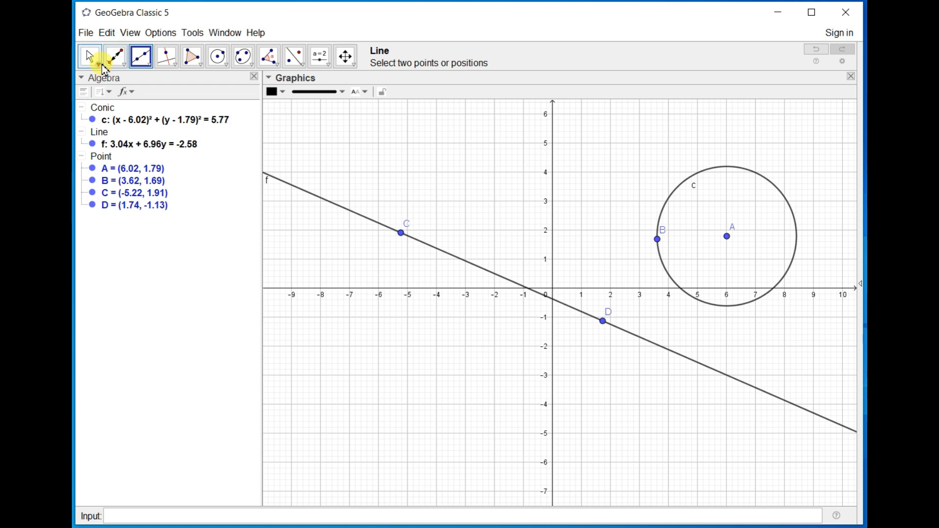
Examine the context options available for the line's points C and D and the circle's points B and A.
left_click(91, 58)
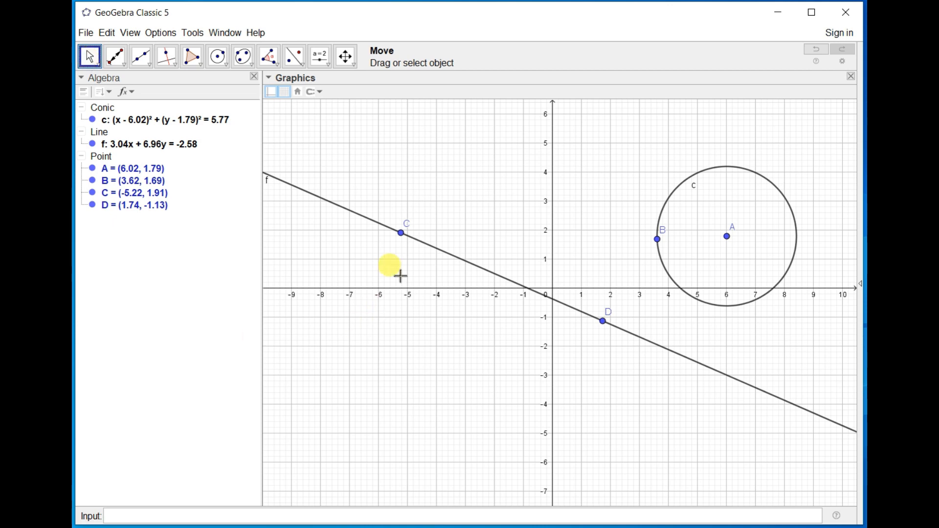
right_click(401, 234)
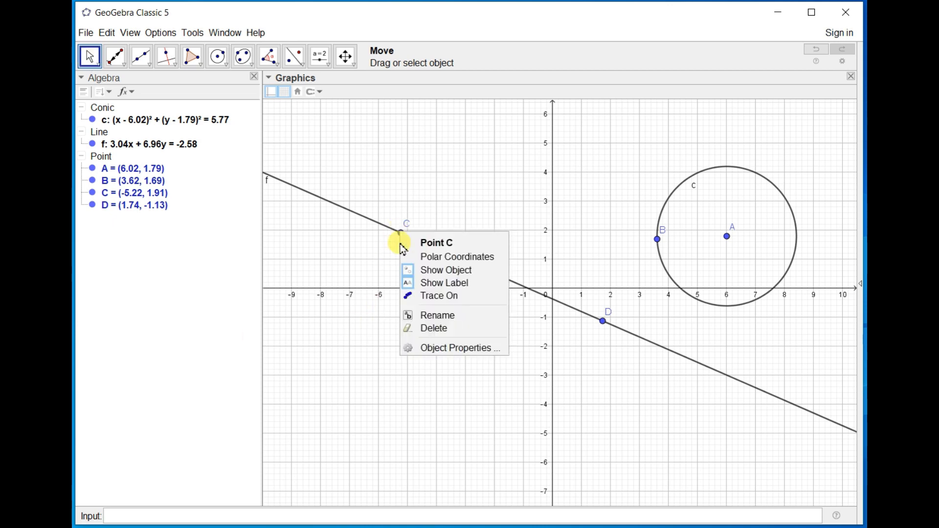
right_click(604, 322)
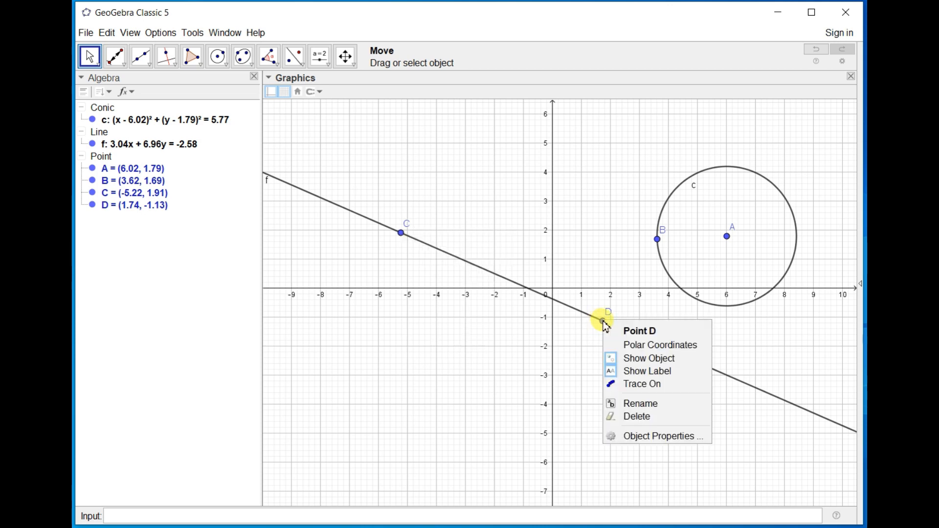
right_click(658, 239)
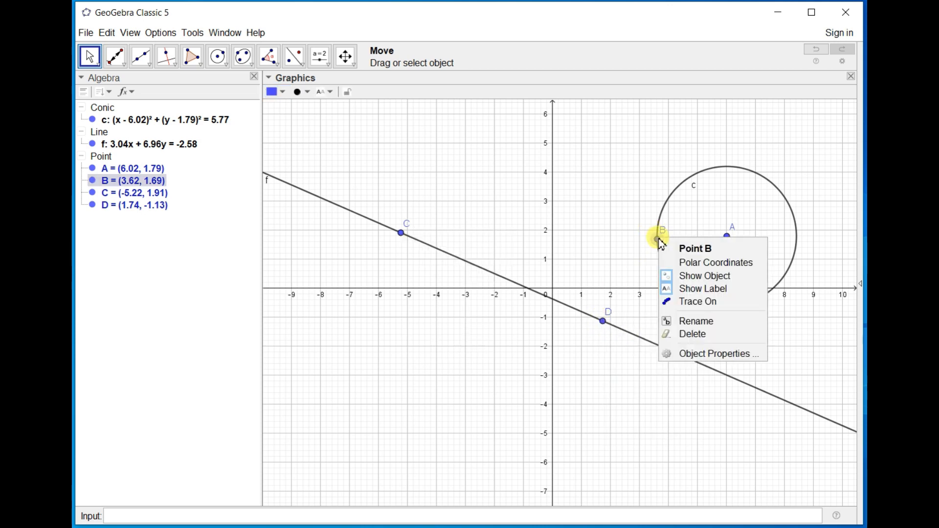
left_click(728, 237)
right_click(729, 237)
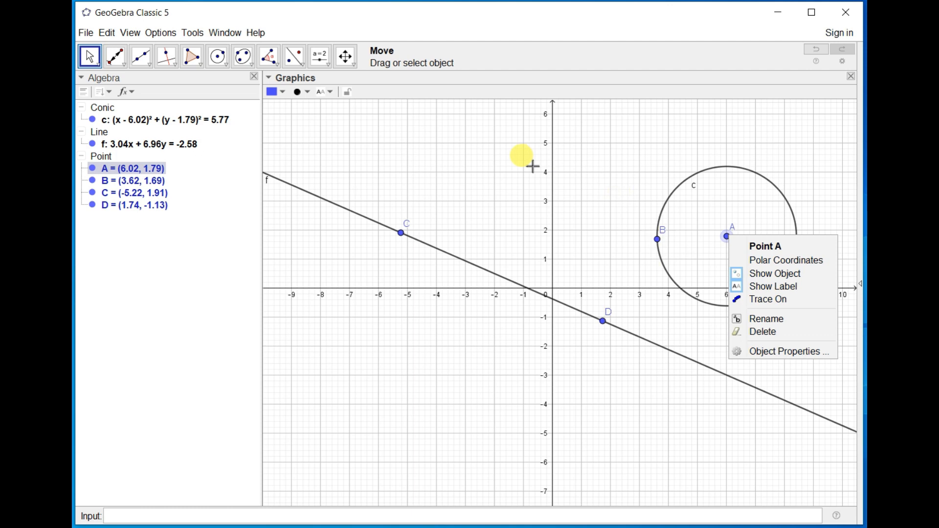
Place a new point on the circle at about (4.63, 3.75) and another on the line at about (-3.15, 1.01).
left_click(126, 65)
left_click(133, 84)
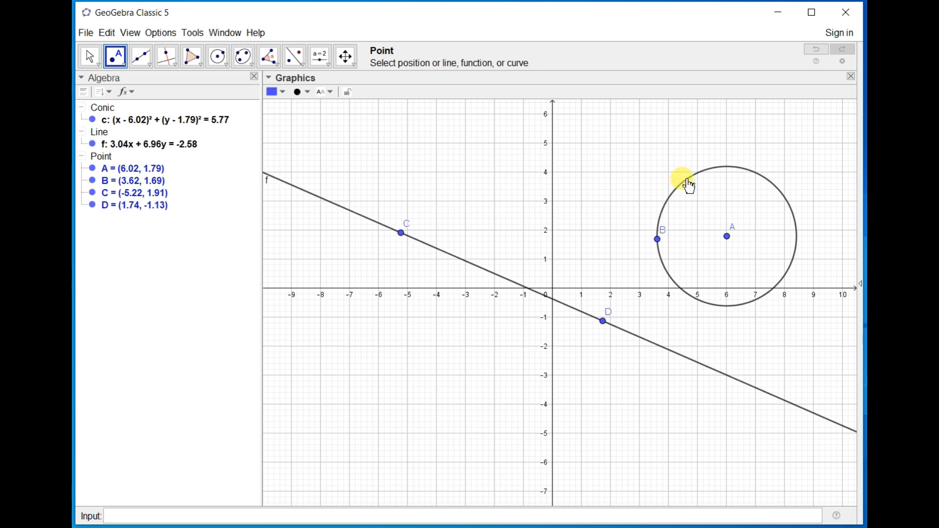
left_click(687, 180)
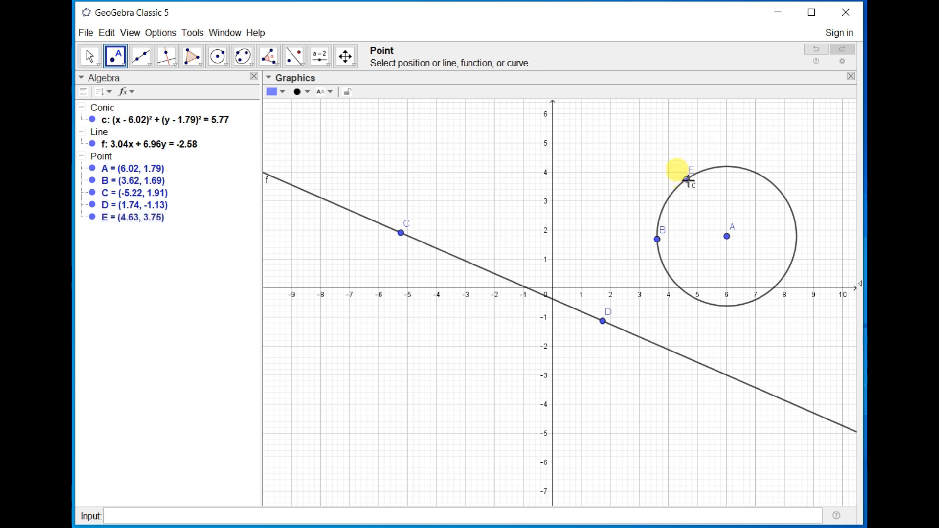
left_click(461, 259)
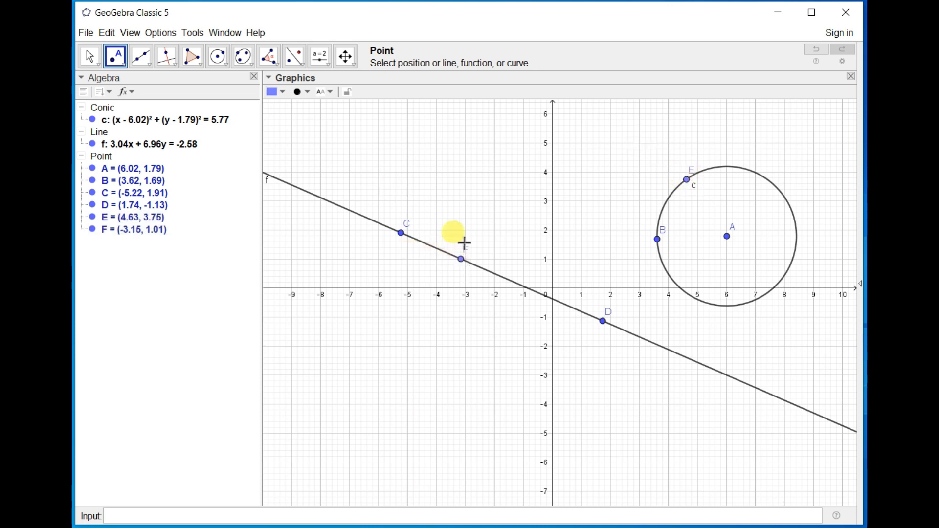
Turn on animation for point F on the line and for point E on the circle.
left_click(88, 57)
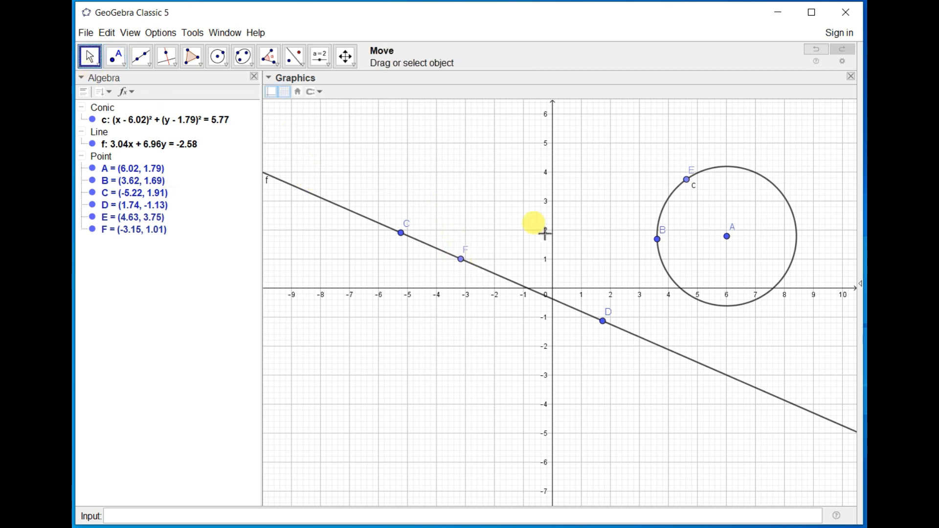
left_click(462, 260)
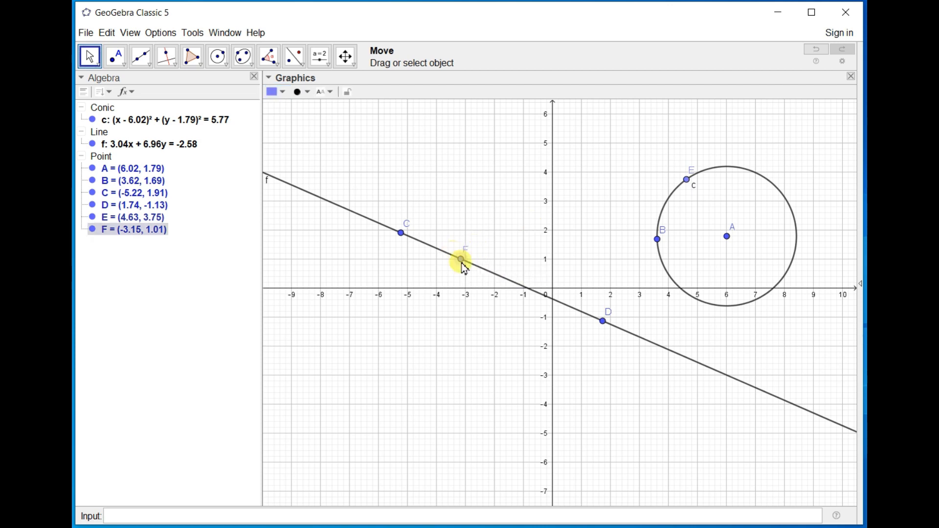
right_click(461, 260)
left_click(489, 343)
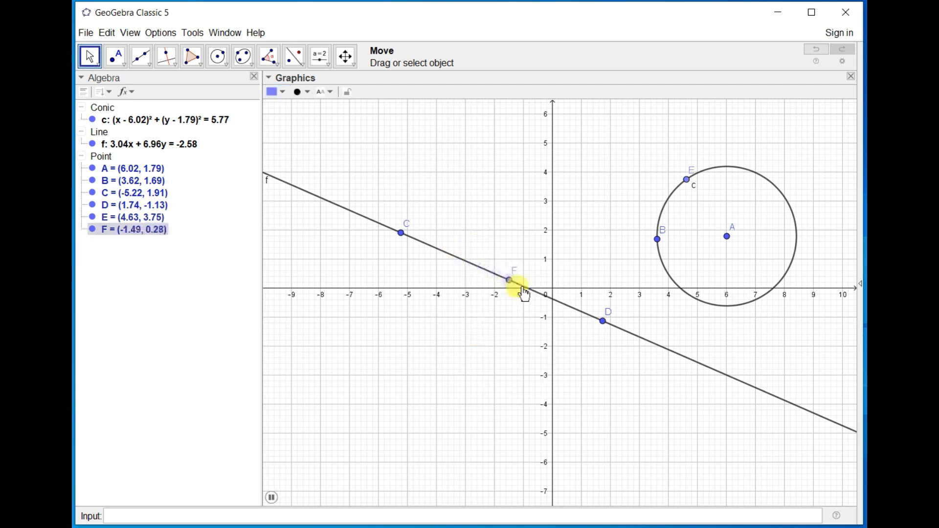
left_click(688, 181)
right_click(689, 182)
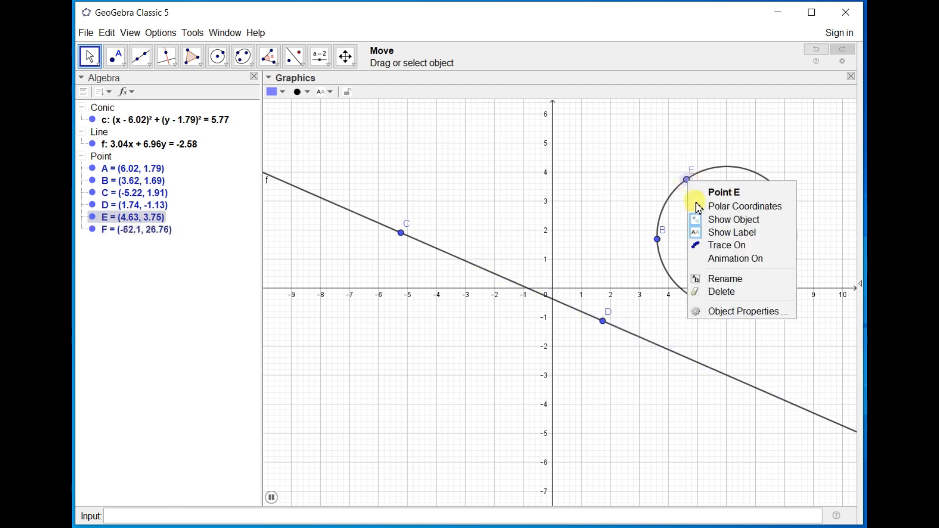
left_click(726, 258)
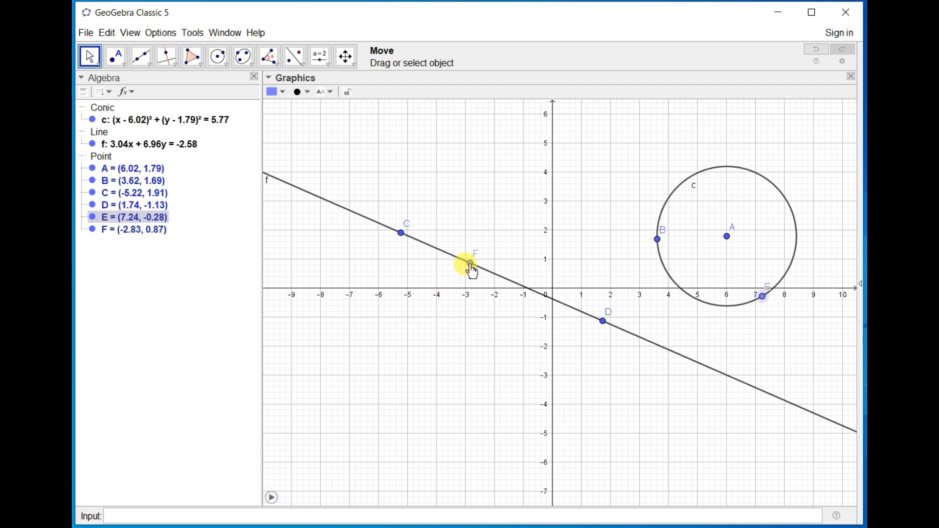
Rename point C on the line as K.
left_click(401, 235)
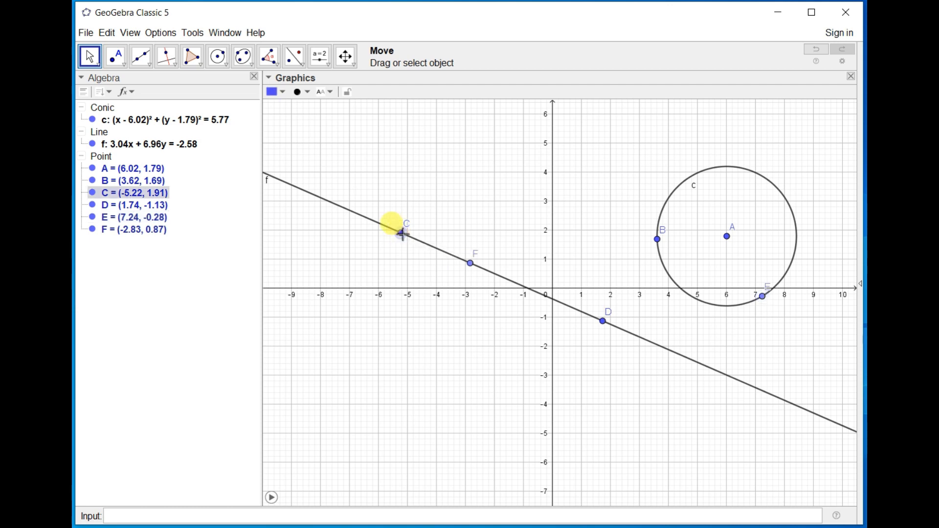
right_click(401, 234)
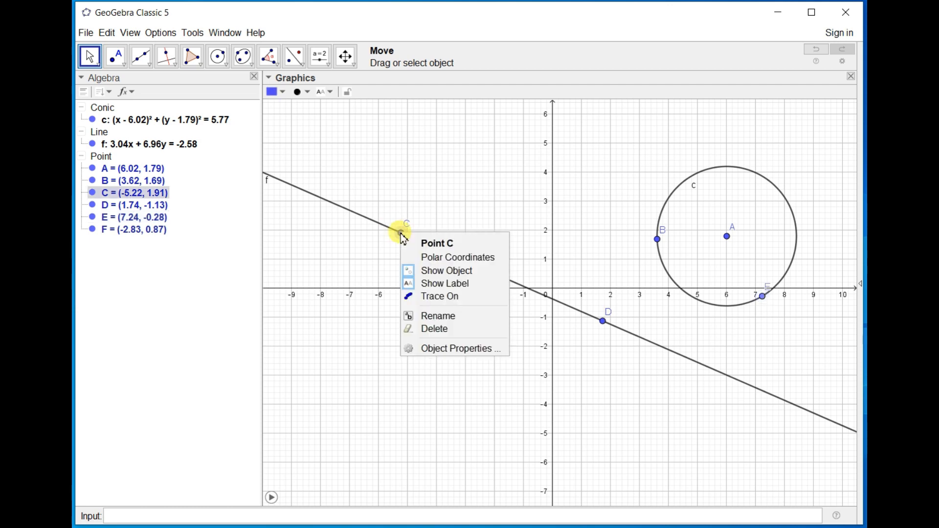
left_click(439, 317)
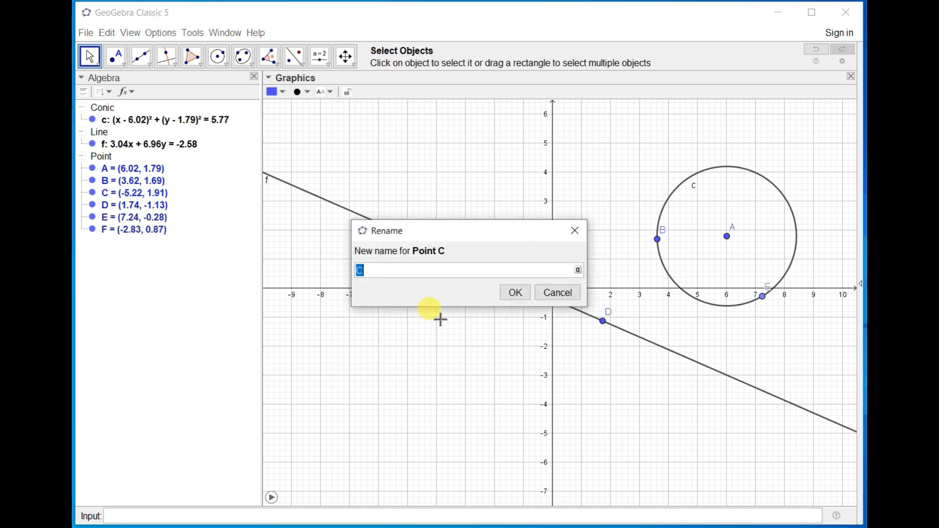
key("Return")
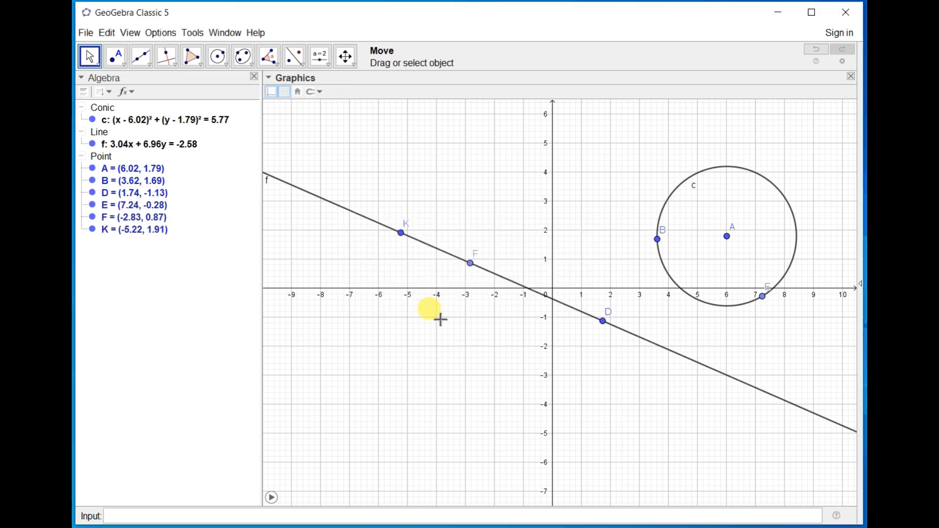
Run the animation again from point F's options and pause it.
right_click(471, 264)
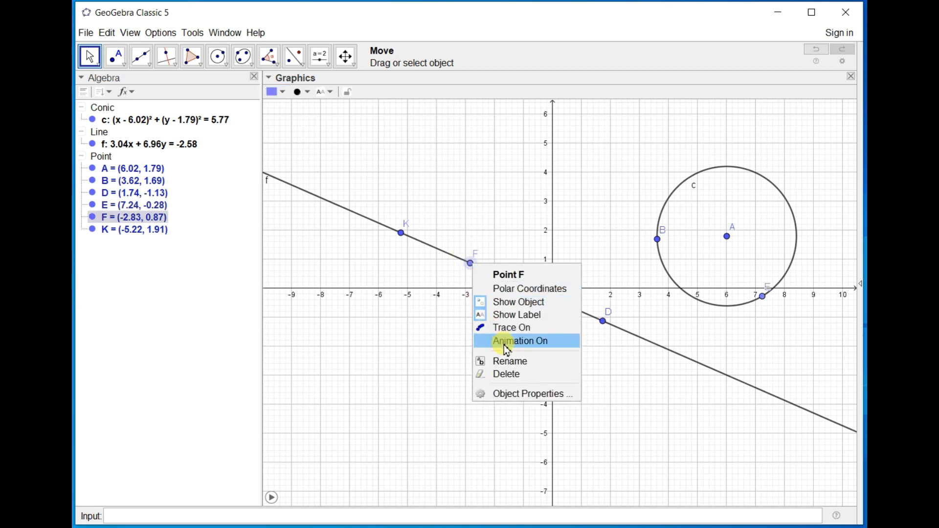
left_click(507, 342)
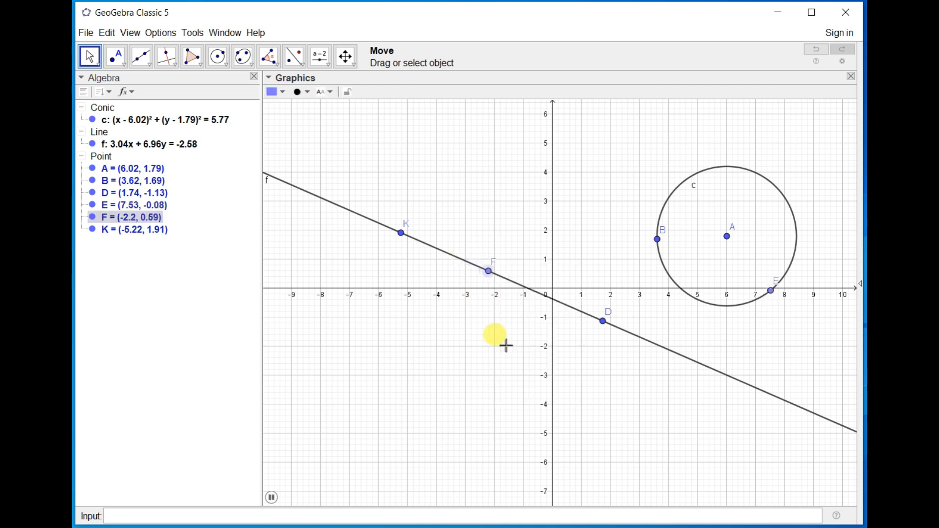
left_click(277, 501)
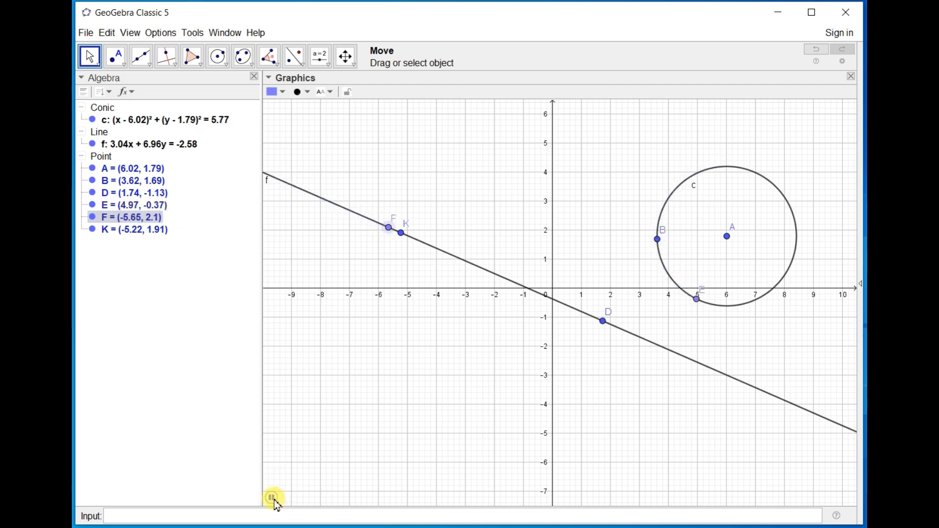
Rename point F as C and move it along the line to about (-3.01, 0.95).
right_click(395, 232)
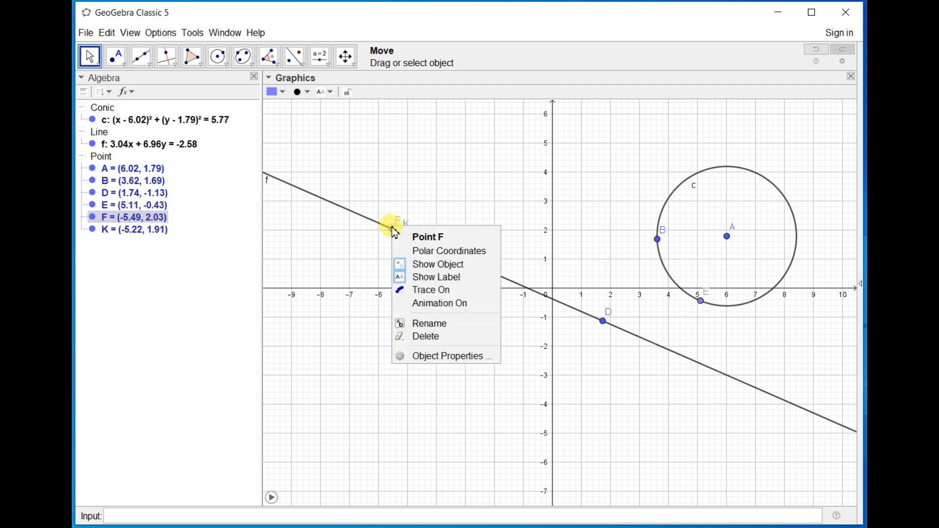
left_click(416, 324)
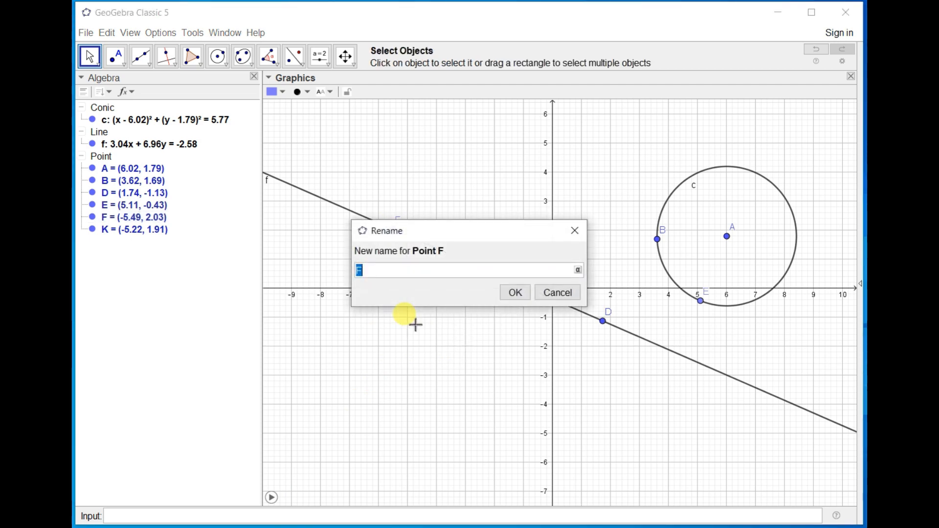
type("C")
key("Return")
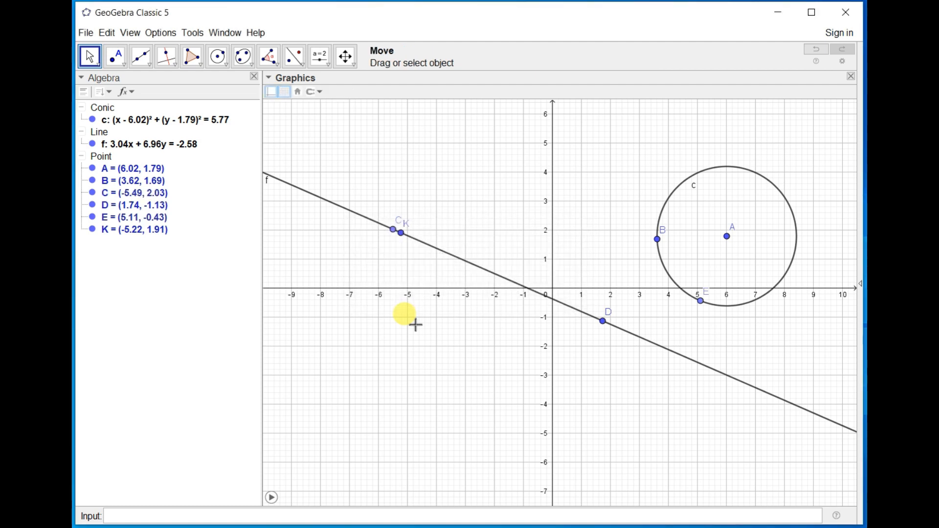
left_click_drag(398, 235, 473, 249)
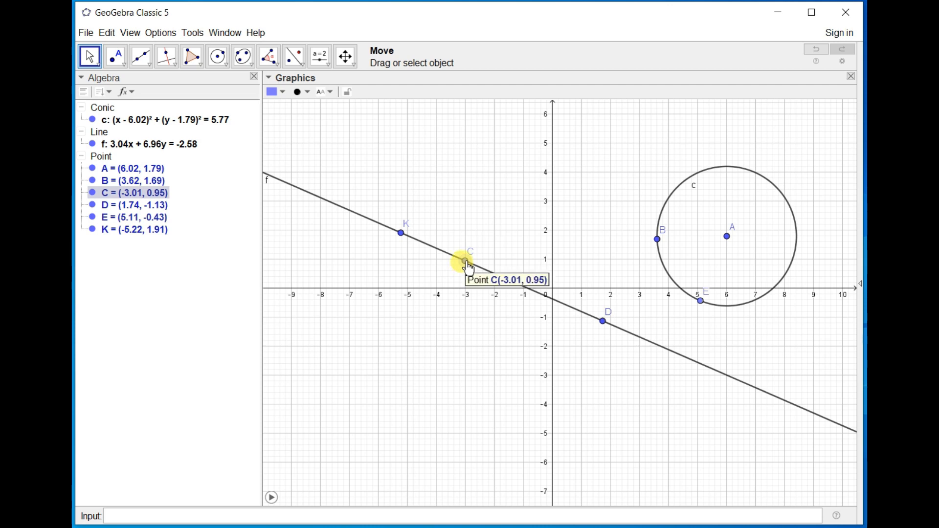
View point C's definition in the Redefine dialog and in its algebra entry, leaving both without editing.
double_click(467, 264)
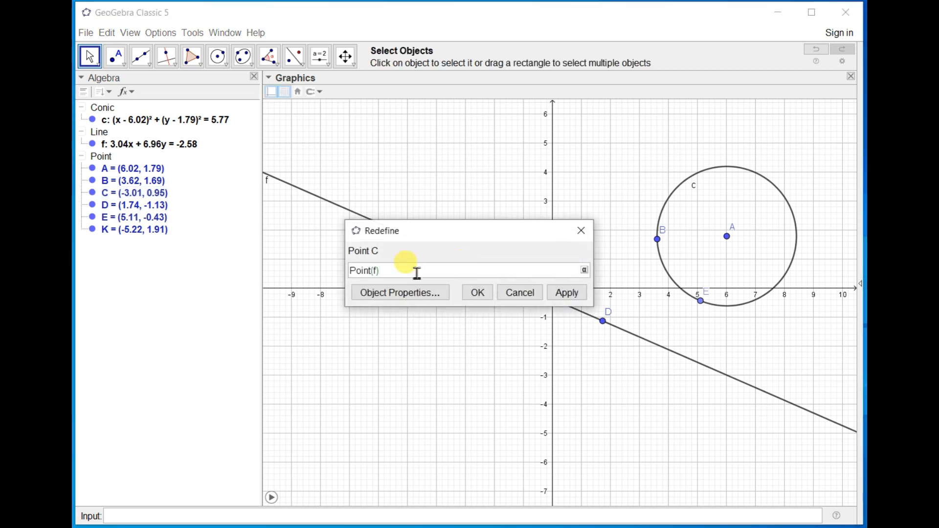
left_click(528, 293)
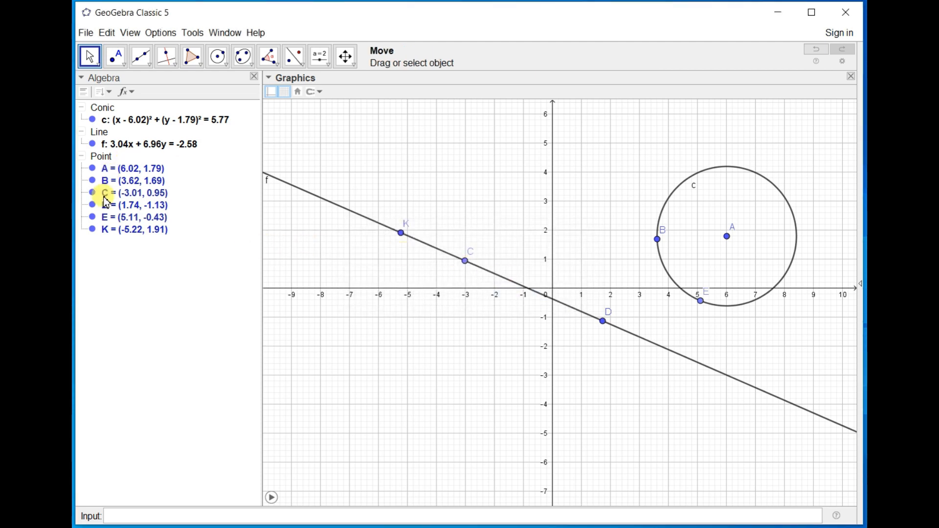
left_click(108, 199)
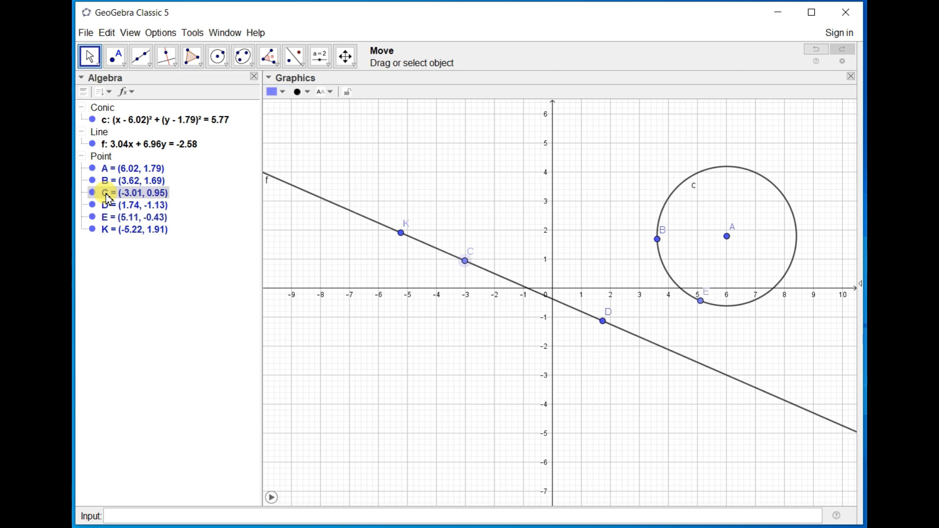
right_click(109, 198)
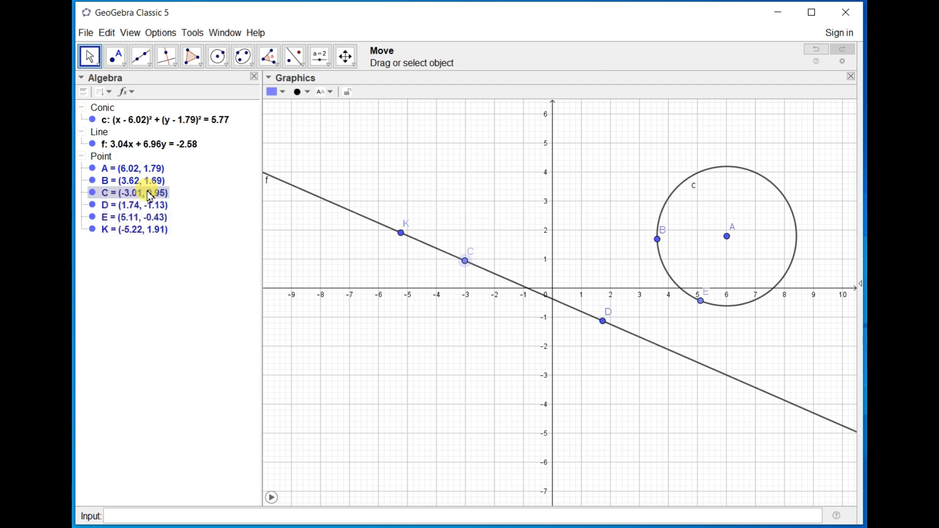
double_click(150, 195)
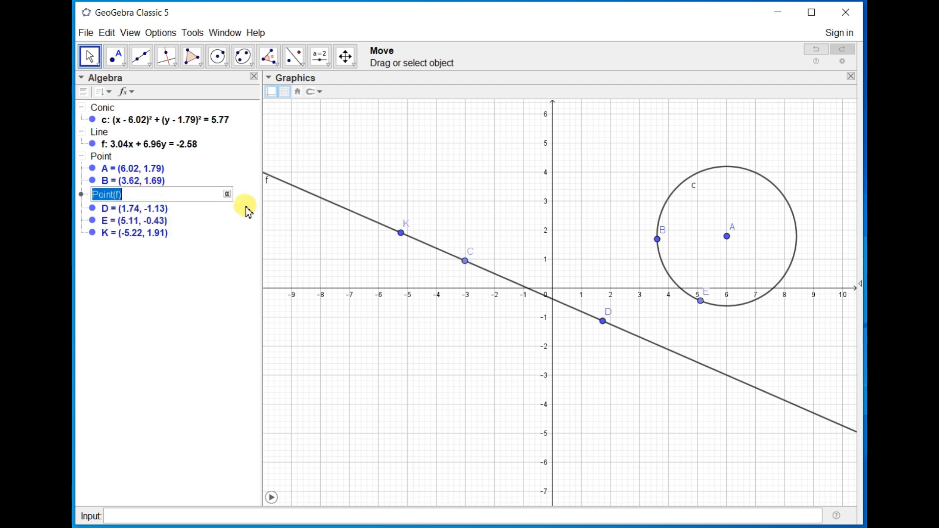
left_click(454, 238)
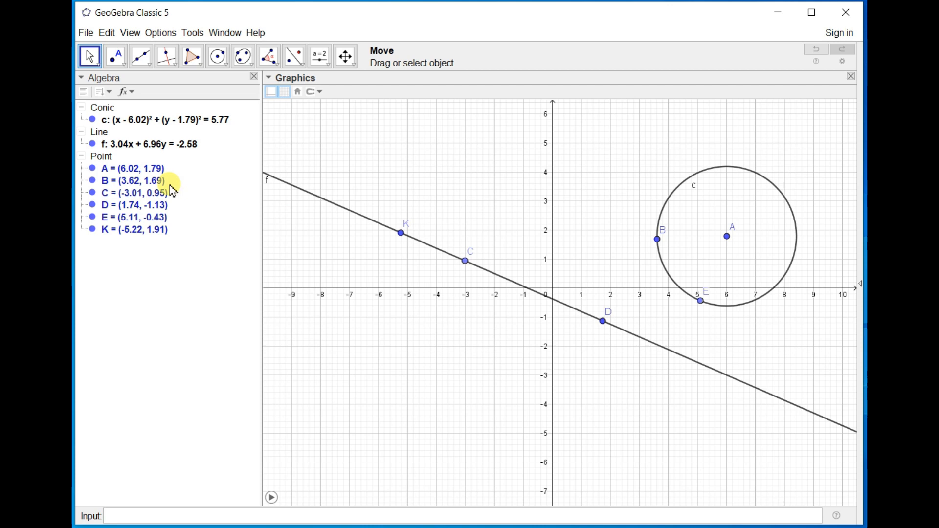
Rename point C as P in its object properties and close the properties view.
left_click(155, 199)
right_click(155, 199)
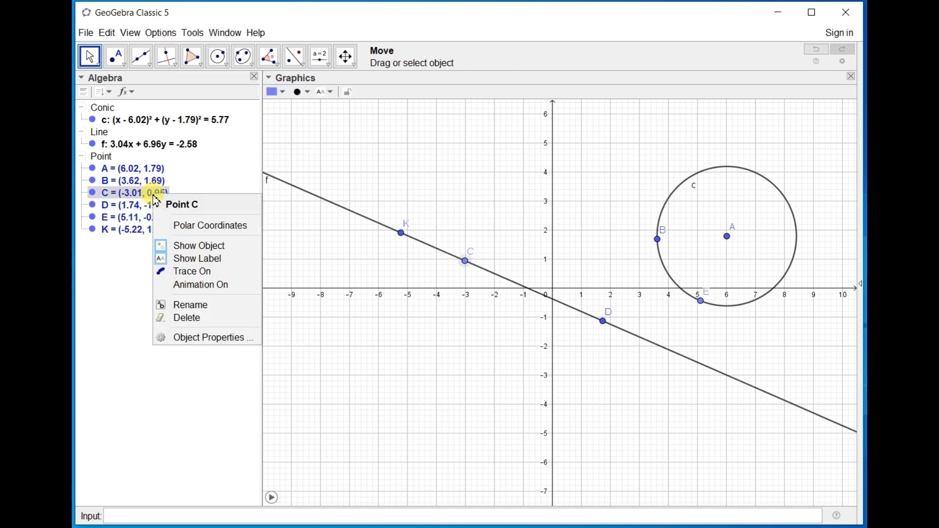
left_click(230, 336)
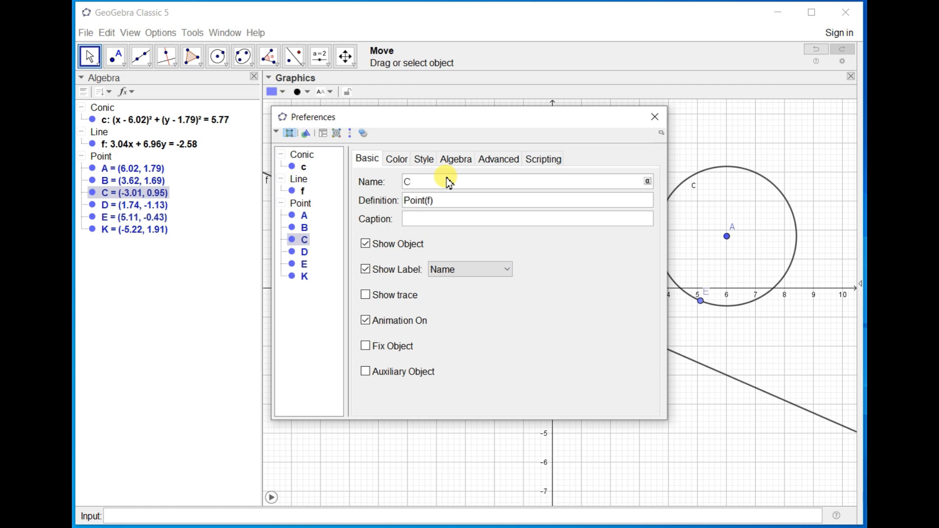
key("Return")
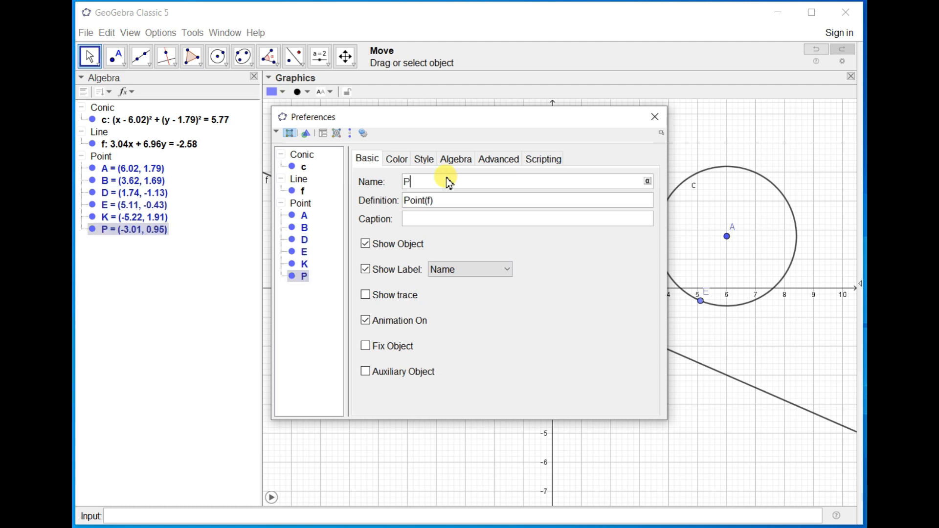
left_click(660, 126)
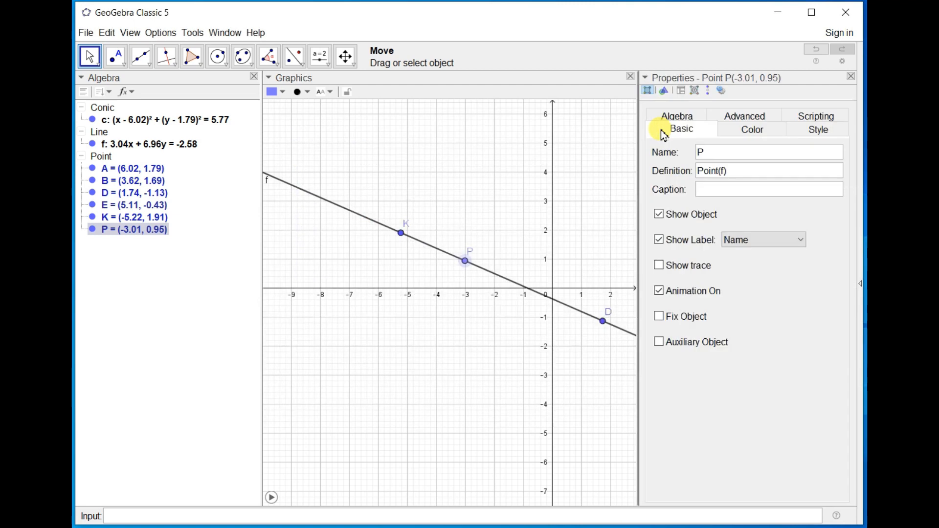
left_click(851, 76)
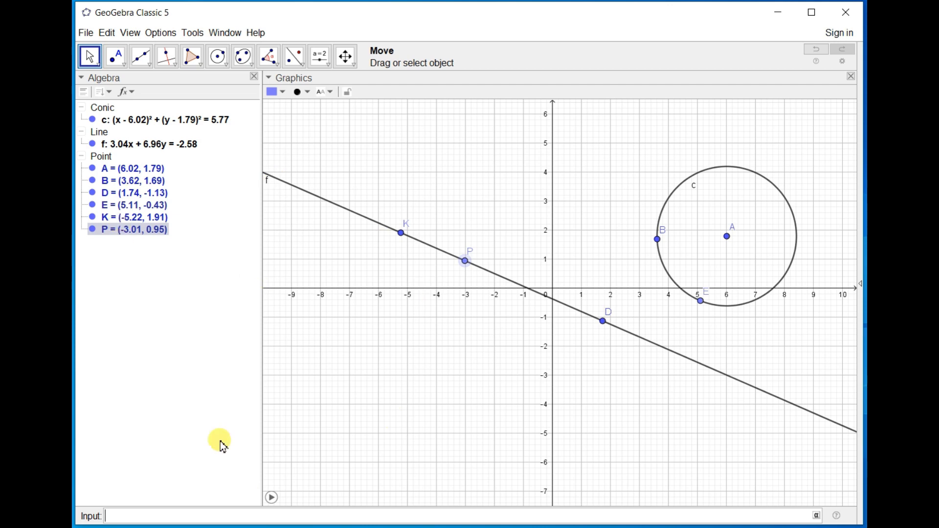
Move point D to about (4.38, 2.95) so that line f passes through the circle.
left_click(126, 65)
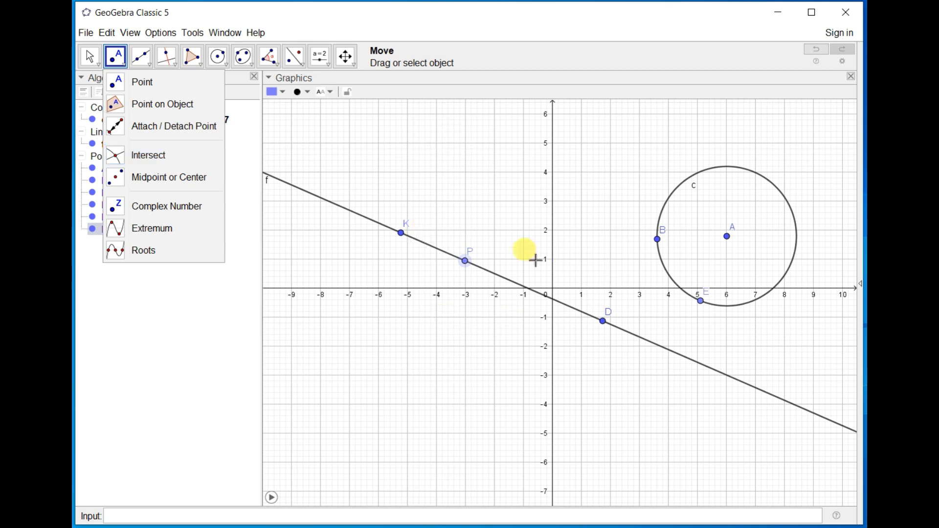
left_click(480, 212)
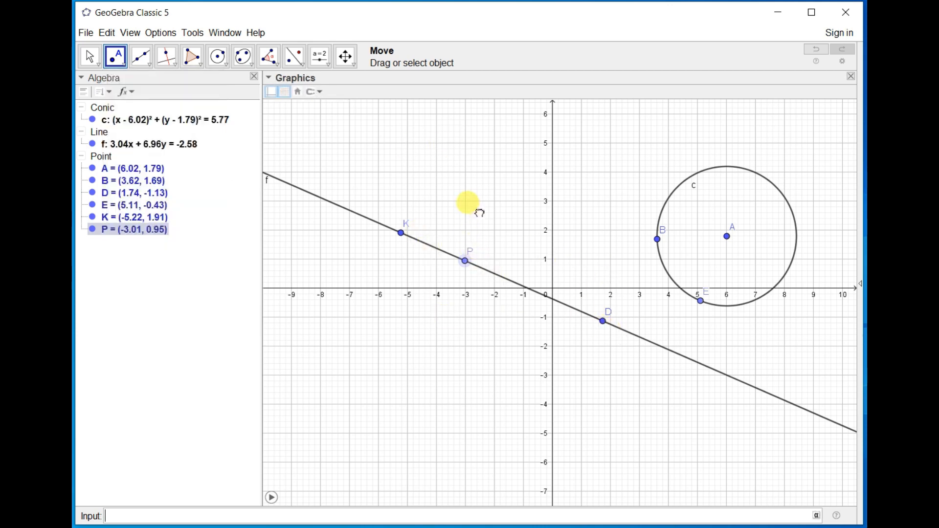
left_click(91, 56)
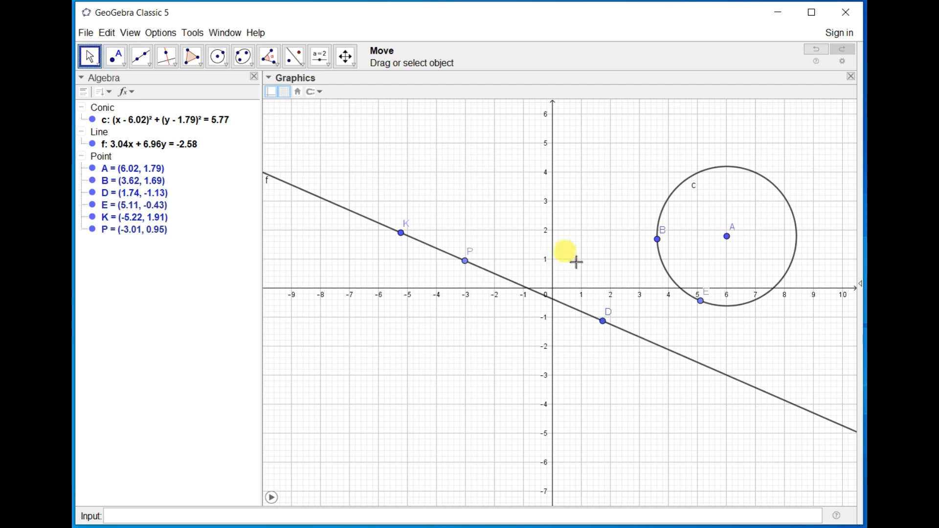
left_click_drag(605, 324, 682, 209)
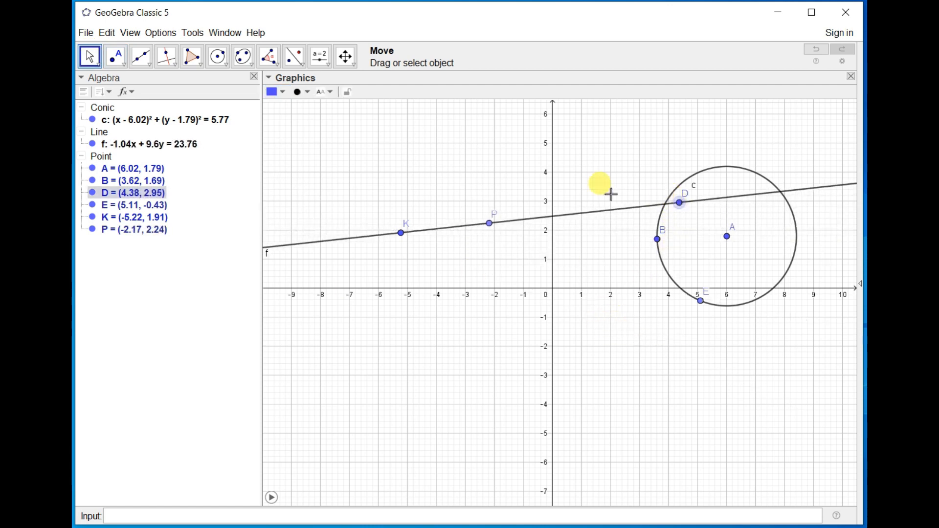
Construct the intersection points of line f and circle c with the Intersect tool.
left_click(126, 67)
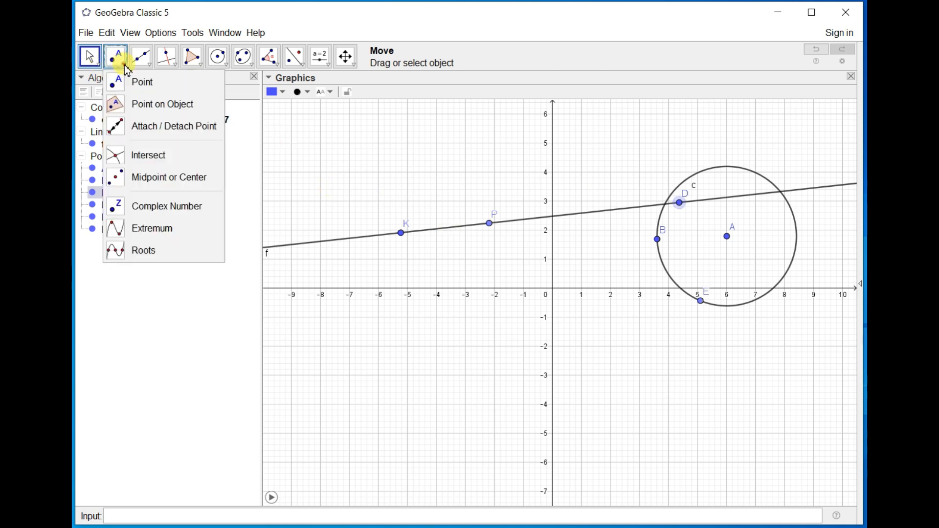
left_click(141, 157)
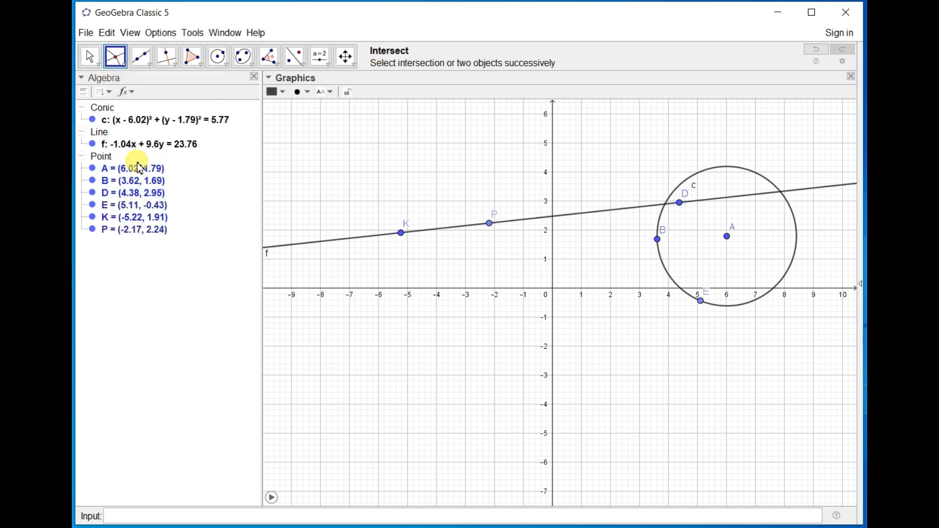
left_click(634, 216)
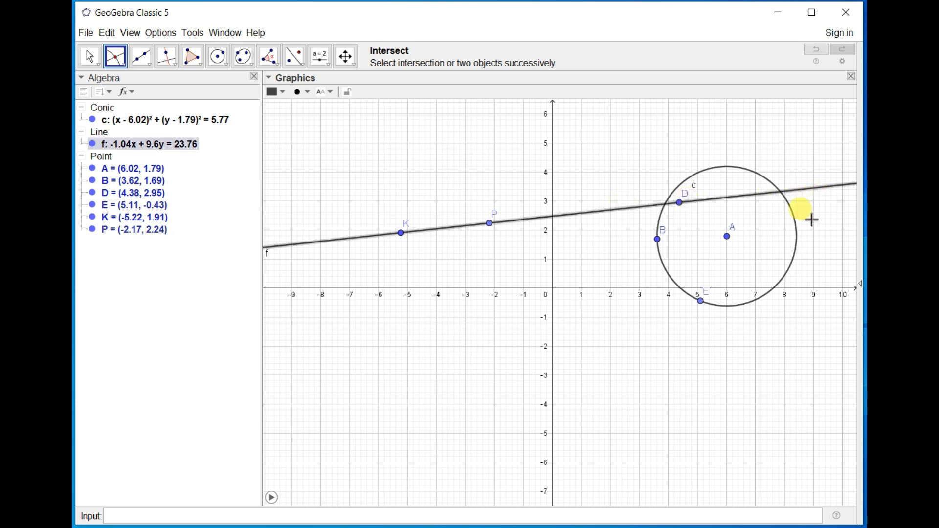
left_click(796, 226)
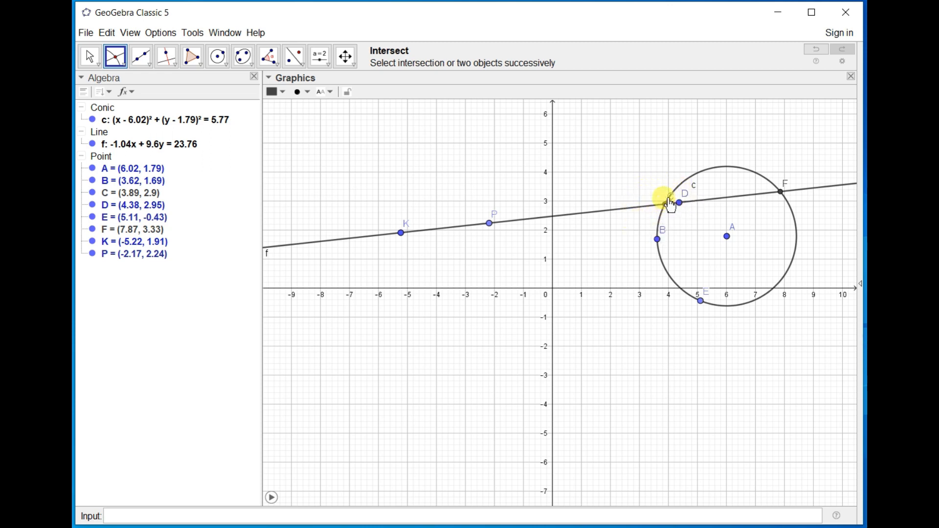
left_click(93, 55)
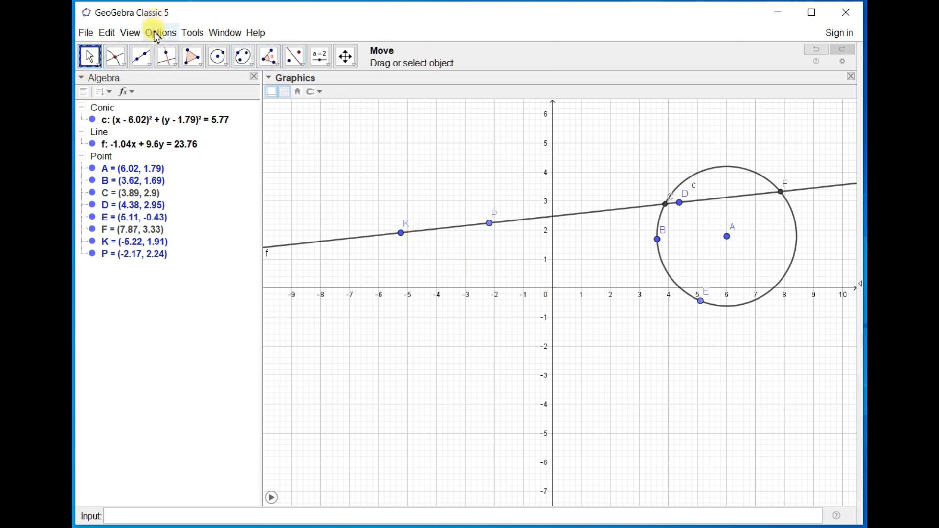
Draw a segment across the circle from about (1.46, 0.29) to about (9.5, 2.13).
left_click(154, 68)
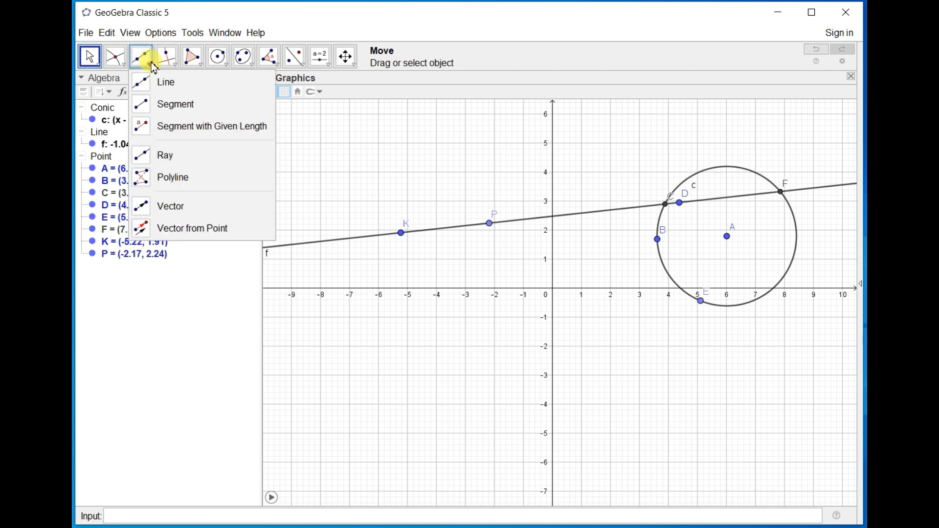
left_click(174, 106)
left_click(594, 280)
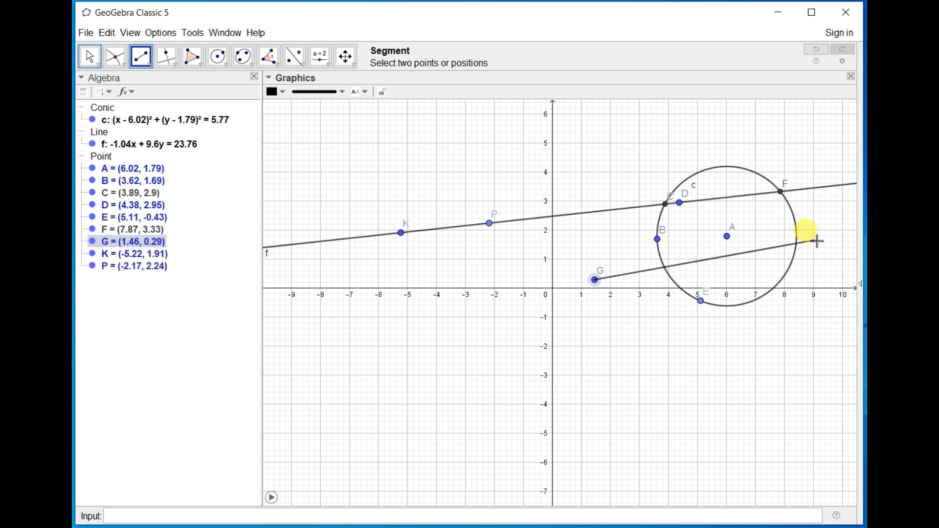
left_click(828, 227)
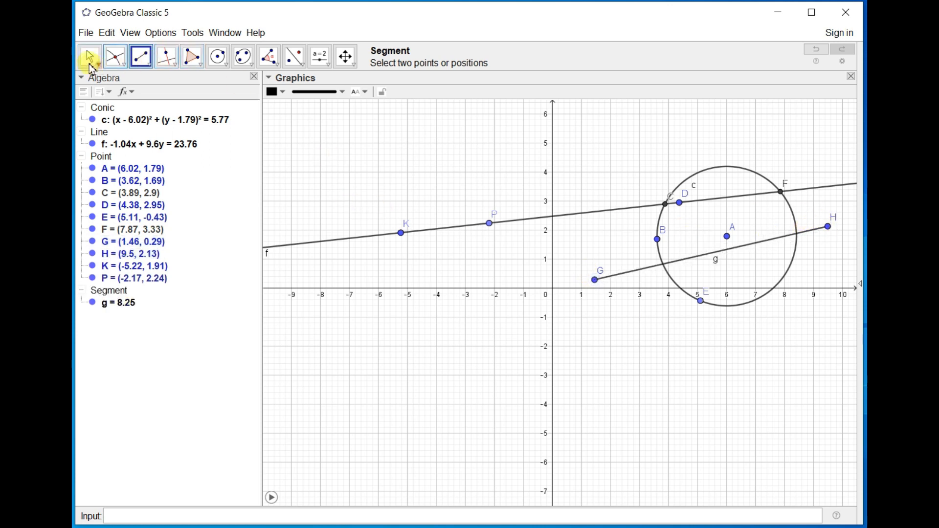
left_click(90, 62)
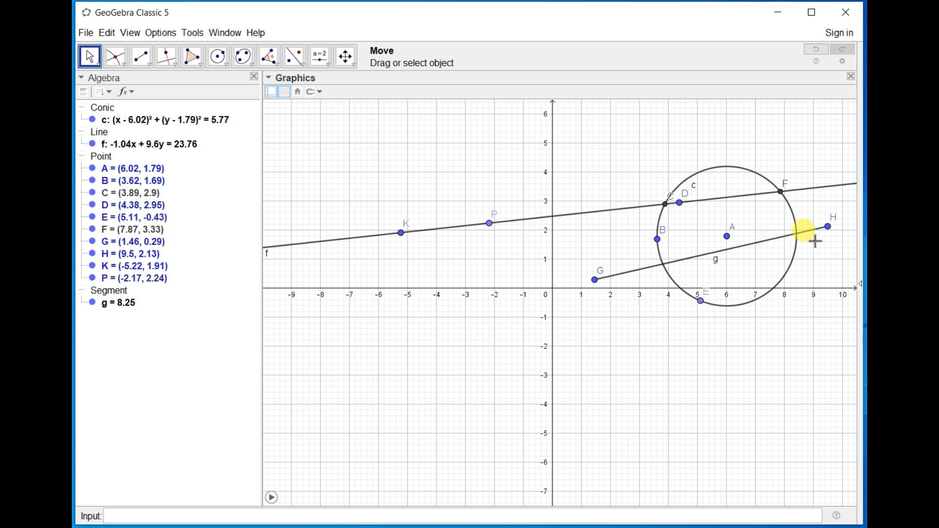
Place a point with the Point tool where segment g crosses the circle near point H.
left_click(121, 71)
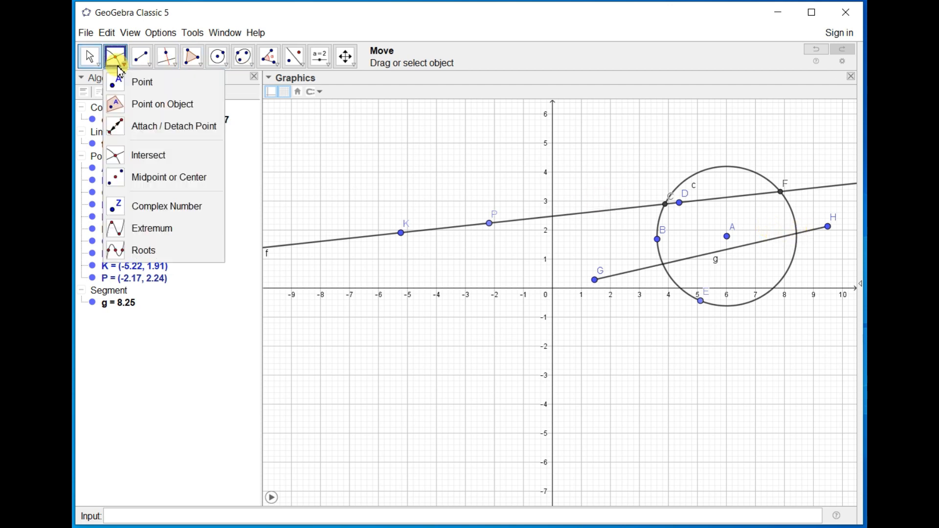
left_click(137, 81)
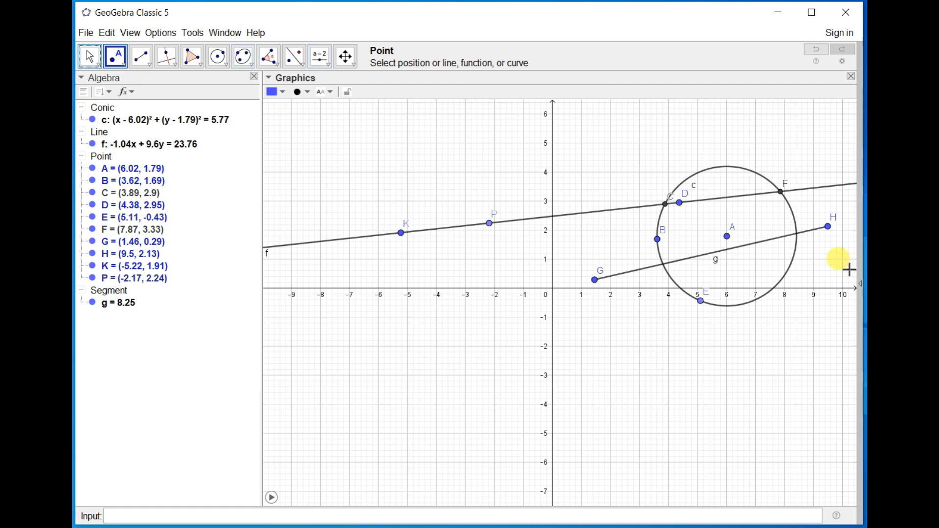
left_click(797, 234)
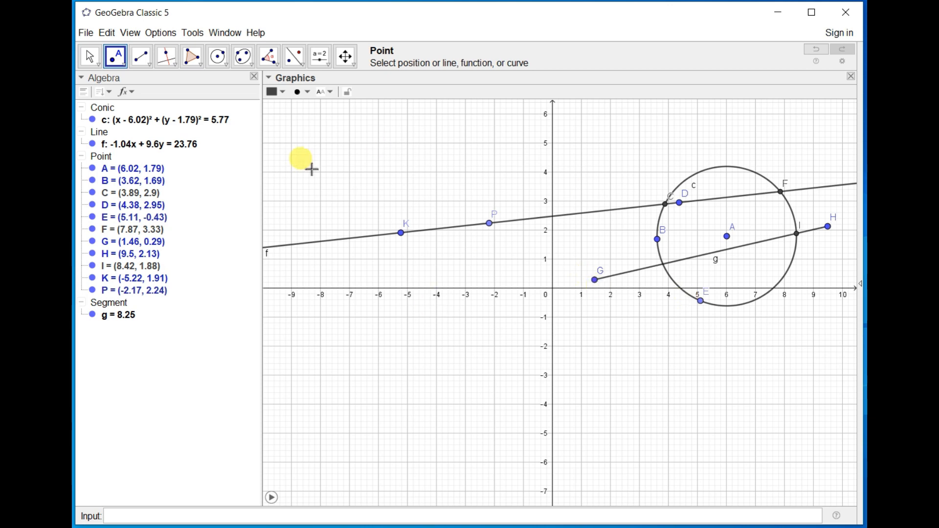
left_click(90, 62)
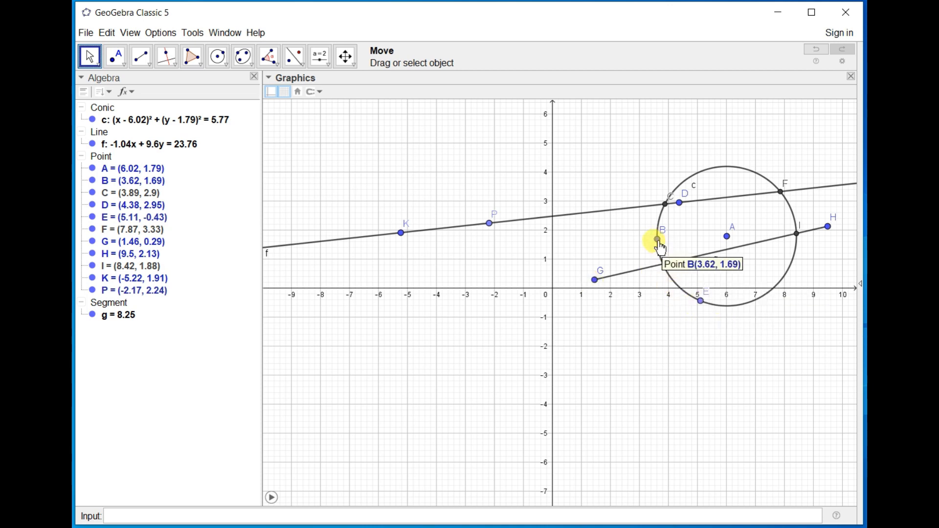
left_click(120, 68)
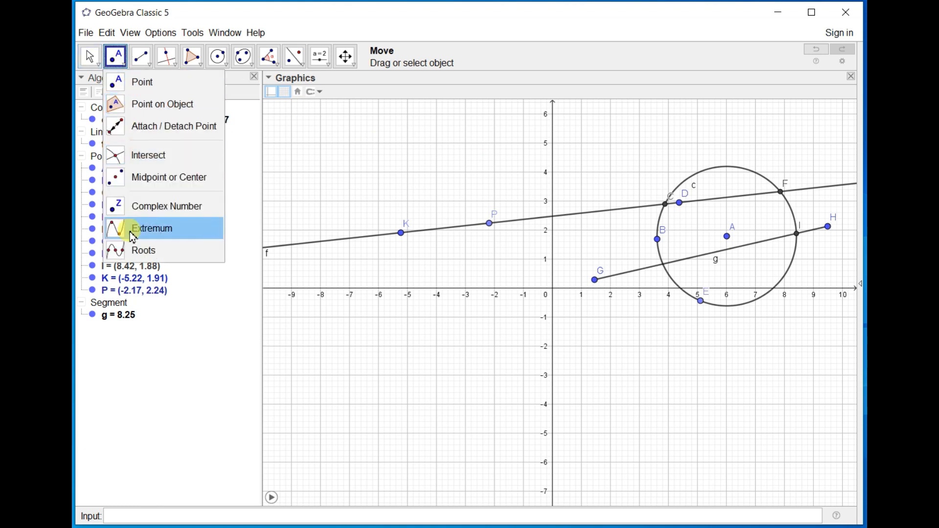
mouse_move(242, 66)
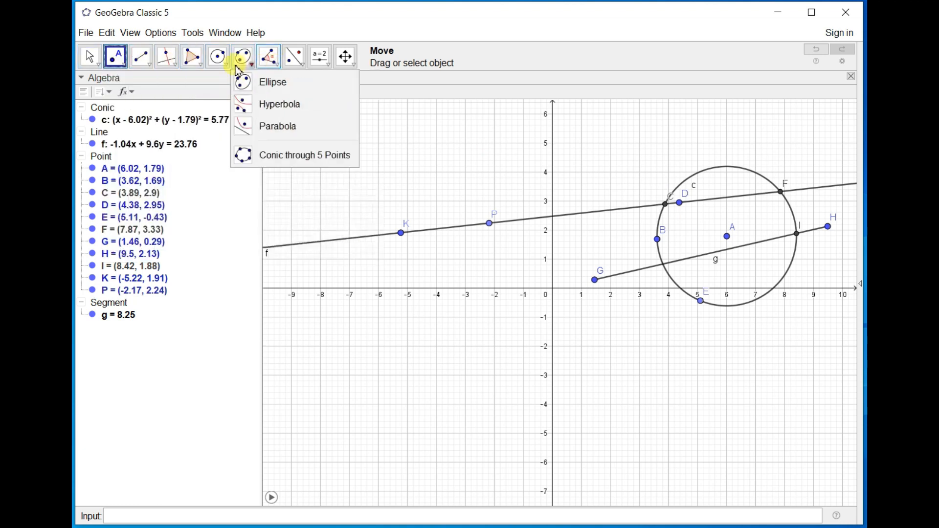
mouse_move(139, 61)
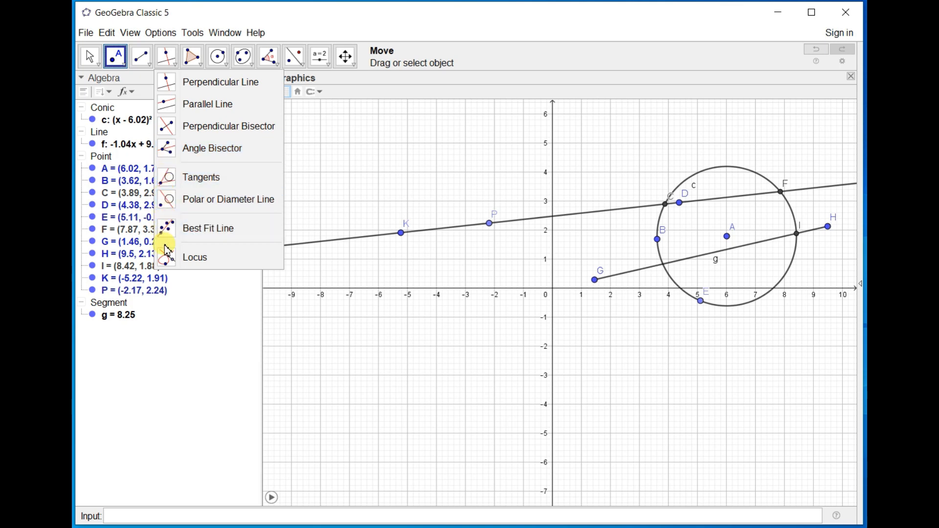
left_click(204, 65)
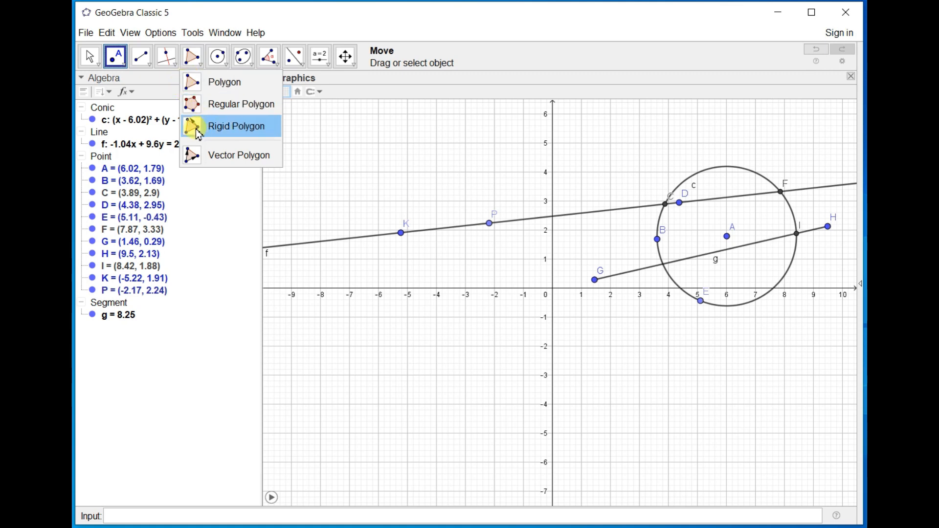
left_click(218, 67)
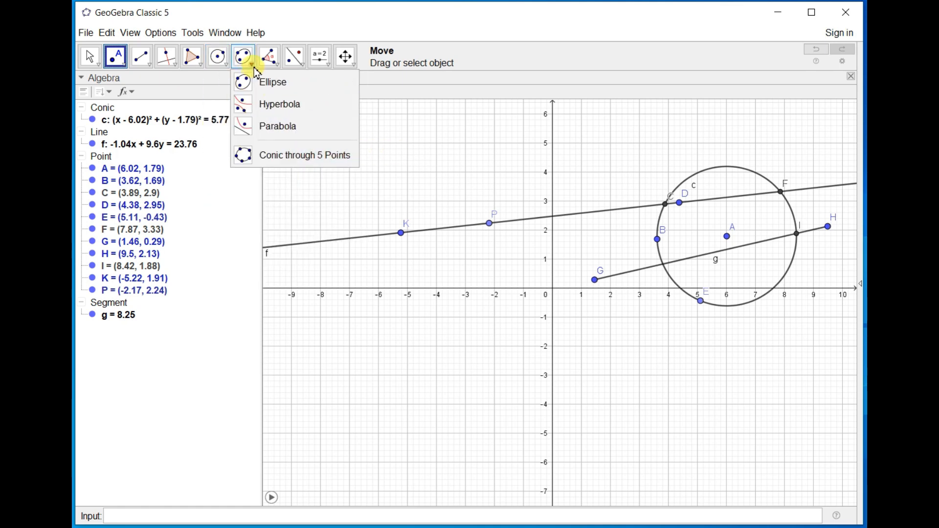
Construct the midpoint between endpoints H and G with Midpoint or Center and undo it.
left_click(116, 57)
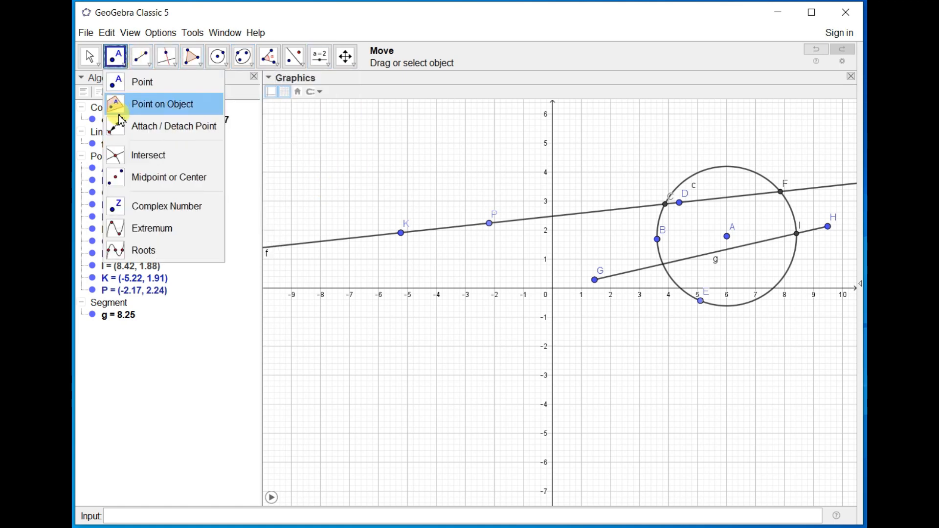
left_click(142, 182)
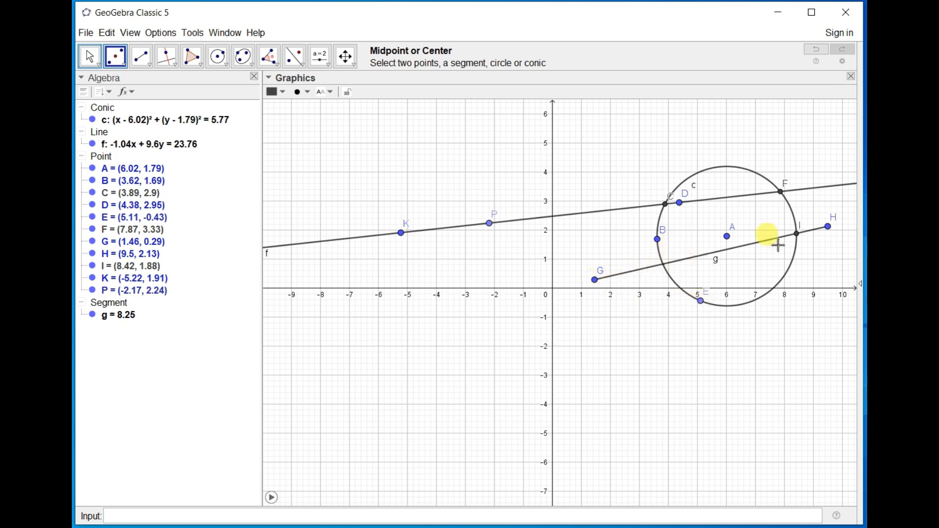
left_click(828, 228)
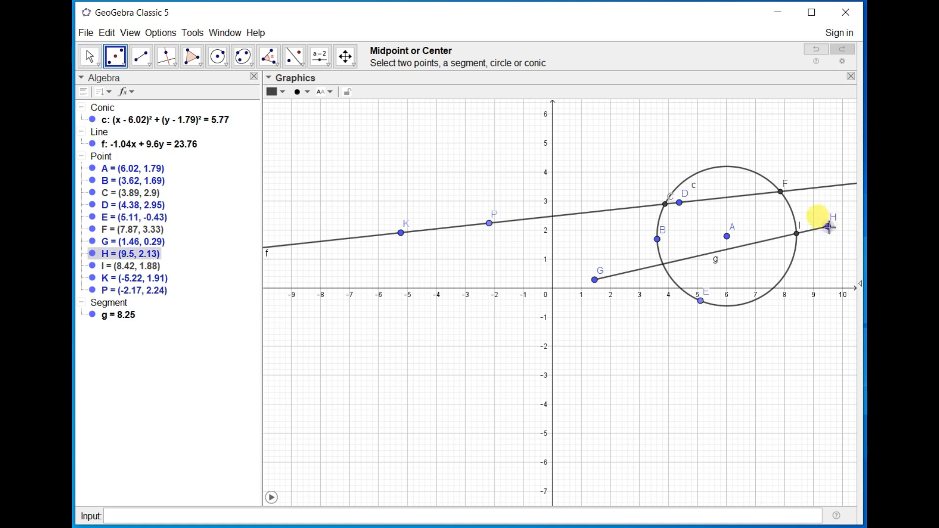
left_click(596, 281)
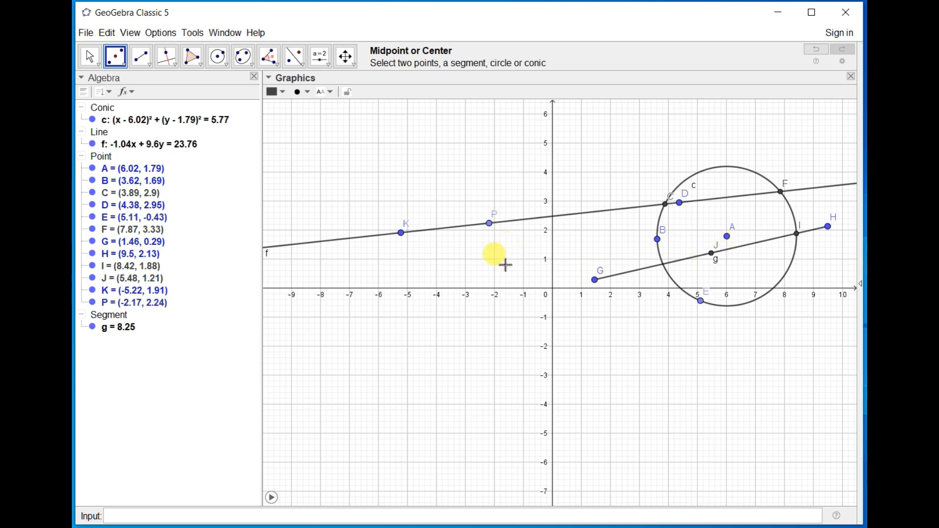
left_click(118, 62)
key("ctrl+z")
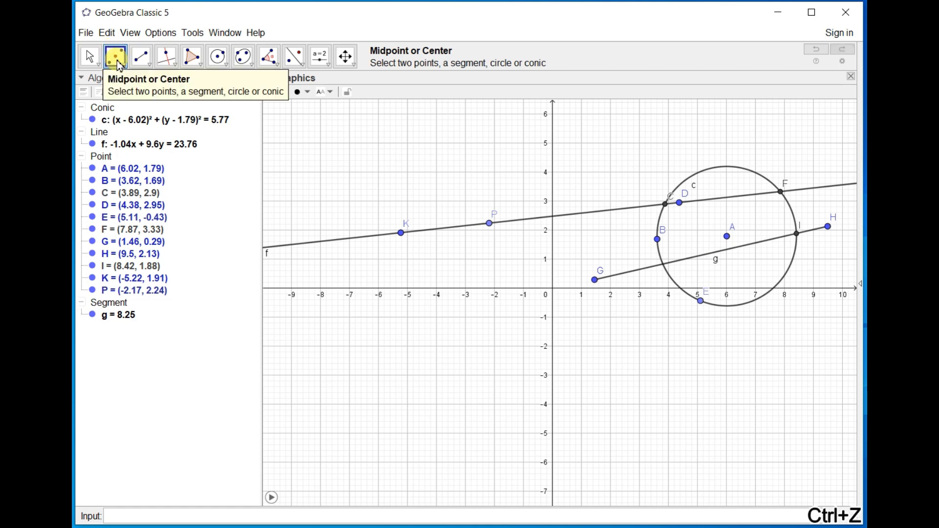
Construct the midpoint of segment g and the midpoint between points K and P.
left_click(620, 276)
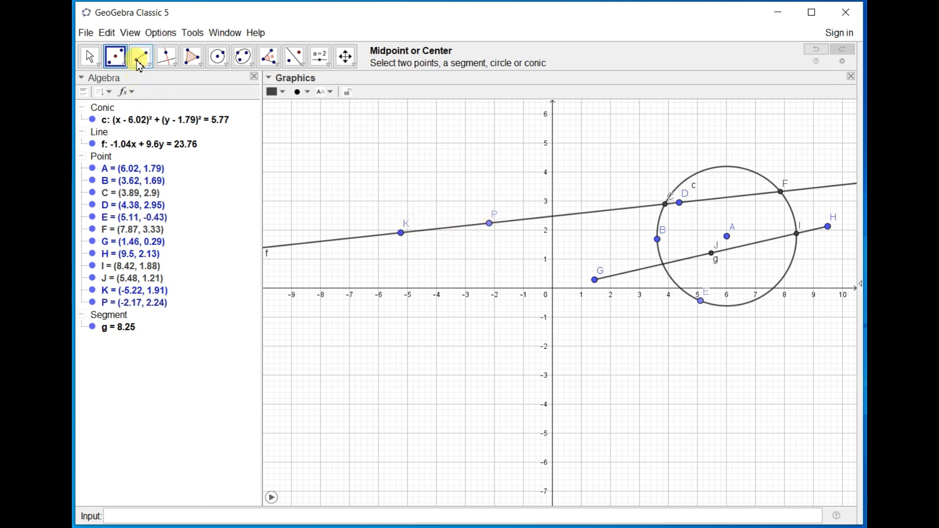
left_click(402, 235)
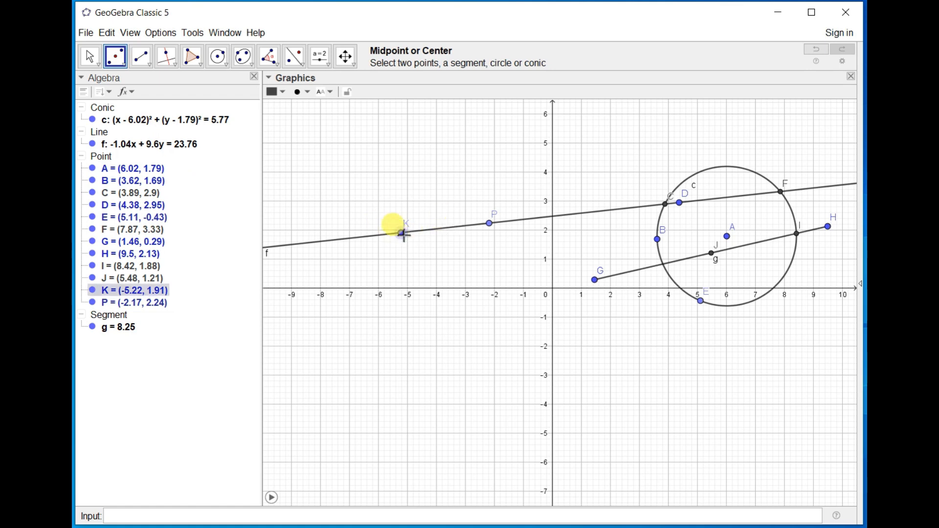
left_click(491, 226)
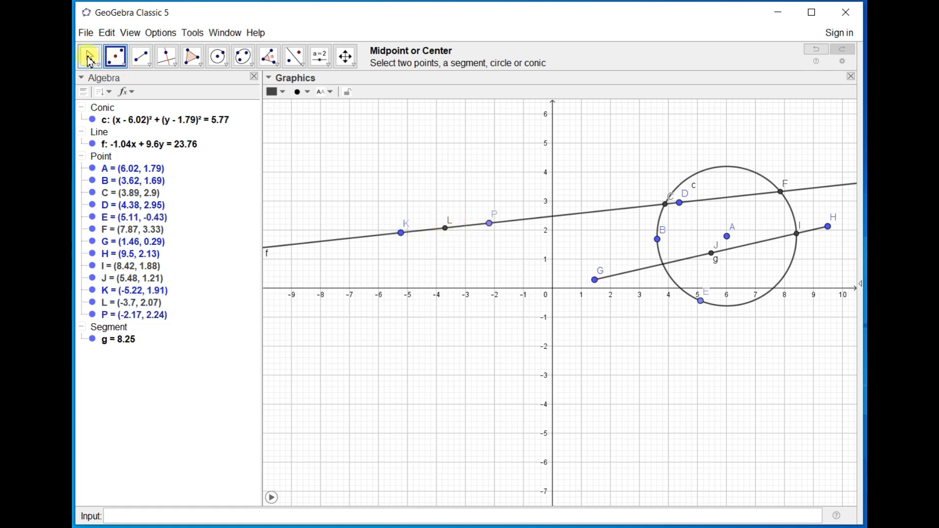
Move point P along line f to about (7.85, 3.33), near intersection point F.
left_click(89, 60)
left_click_drag(493, 226, 781, 187)
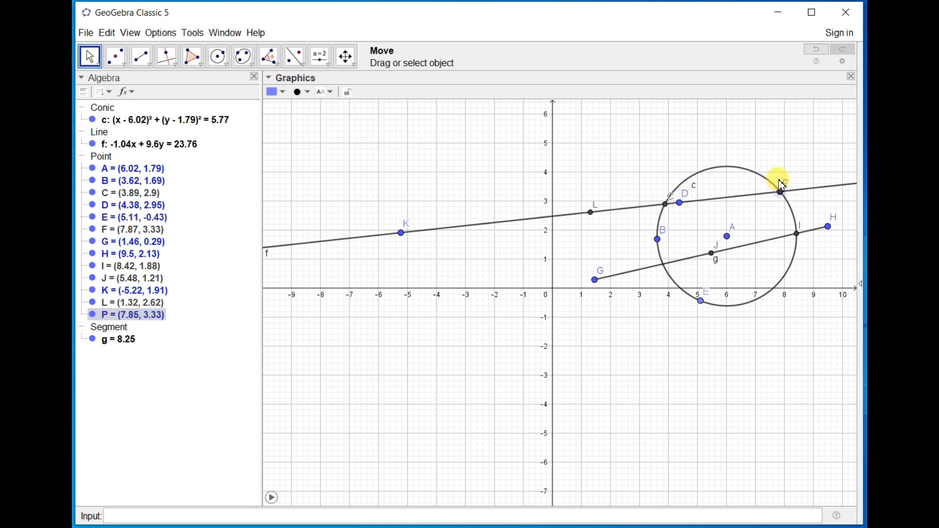
Choose Circle through 3 Points, place a point at about (-4.42, -1.61), and cancel its Redefine dialog.
left_click(124, 67)
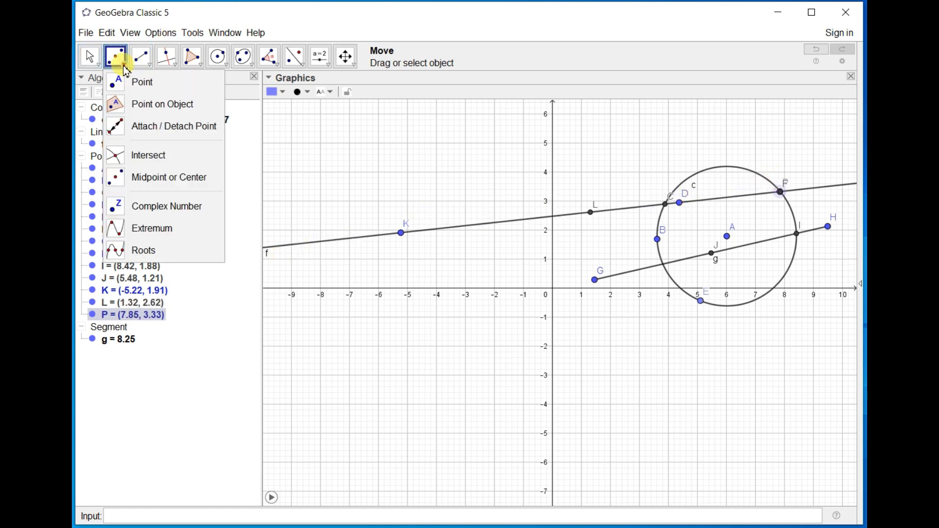
left_click(218, 58)
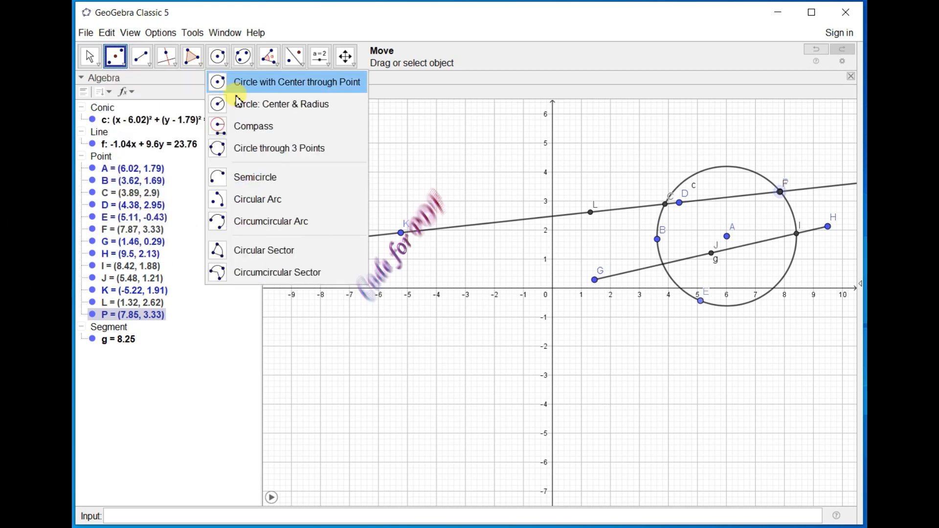
left_click(256, 148)
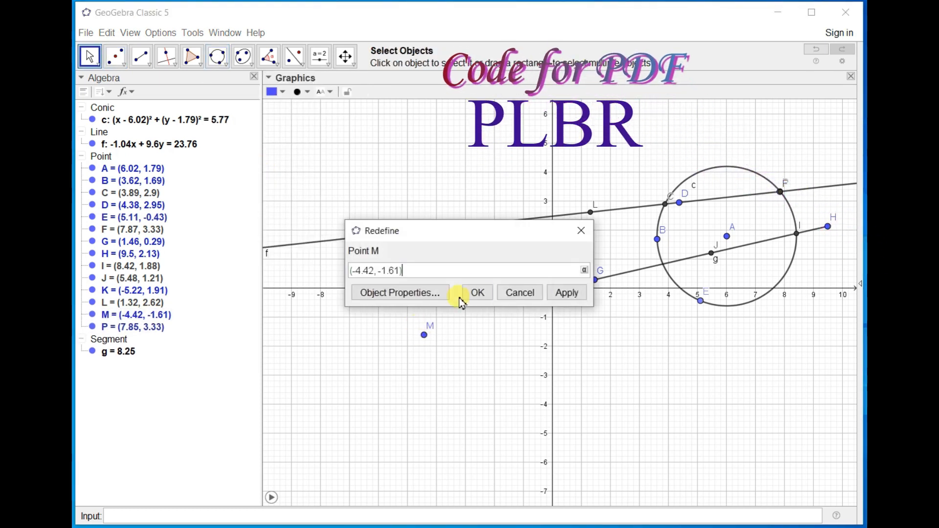
left_click(513, 294)
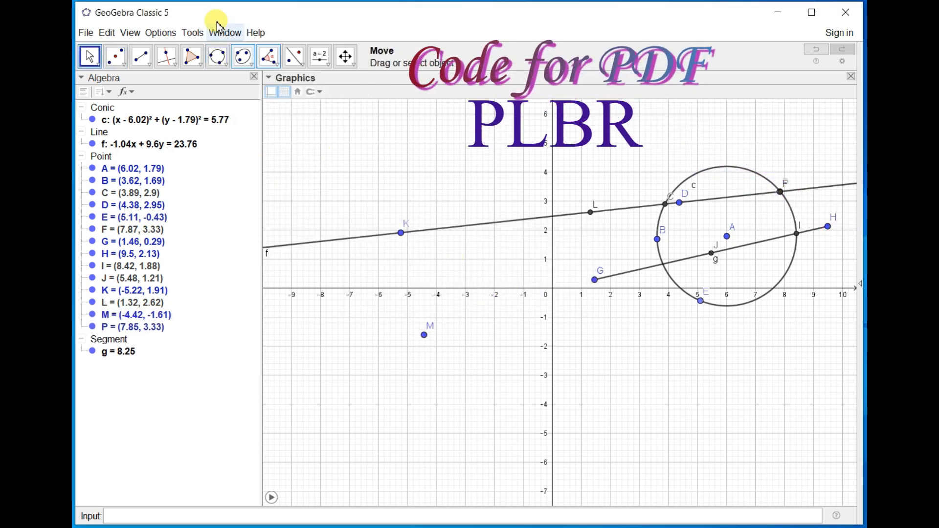
Draw a circle through point M and two new points at about (-4.4, 1.13) and (0.06, -0.71).
left_click(217, 58)
left_click(424, 255)
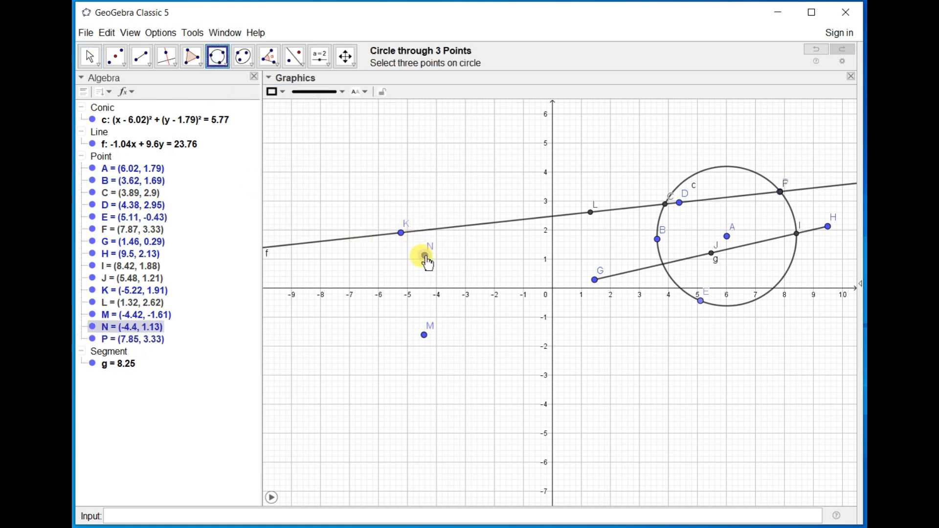
left_click(554, 309)
left_click(425, 336)
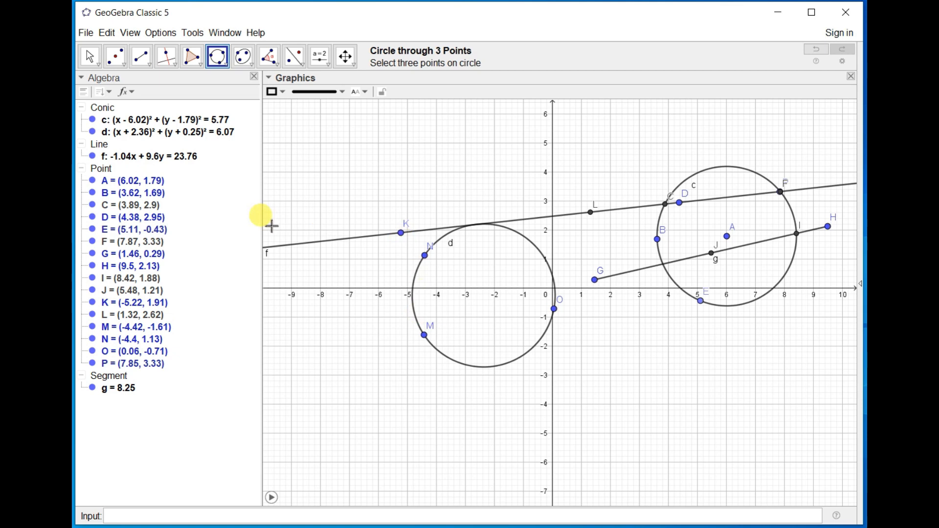
Construct the center of circle d with Midpoint or Center.
left_click(91, 55)
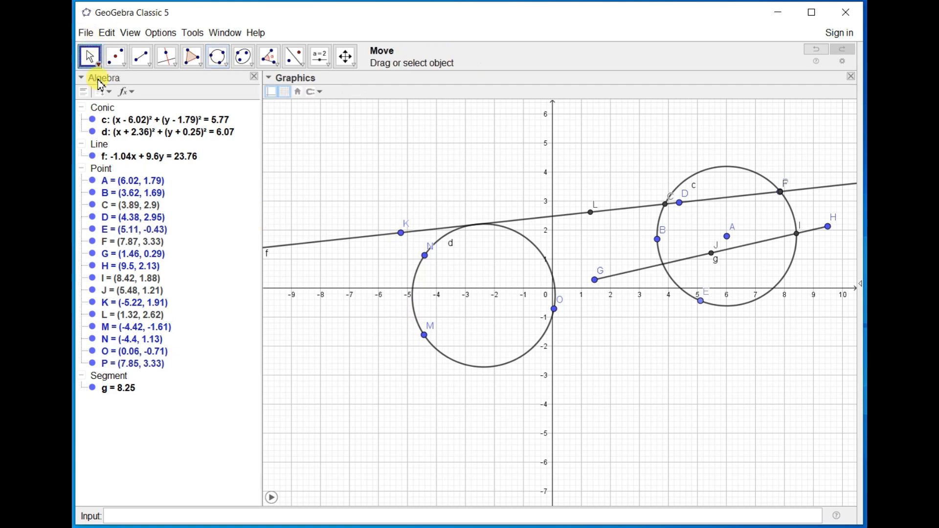
left_click(112, 56)
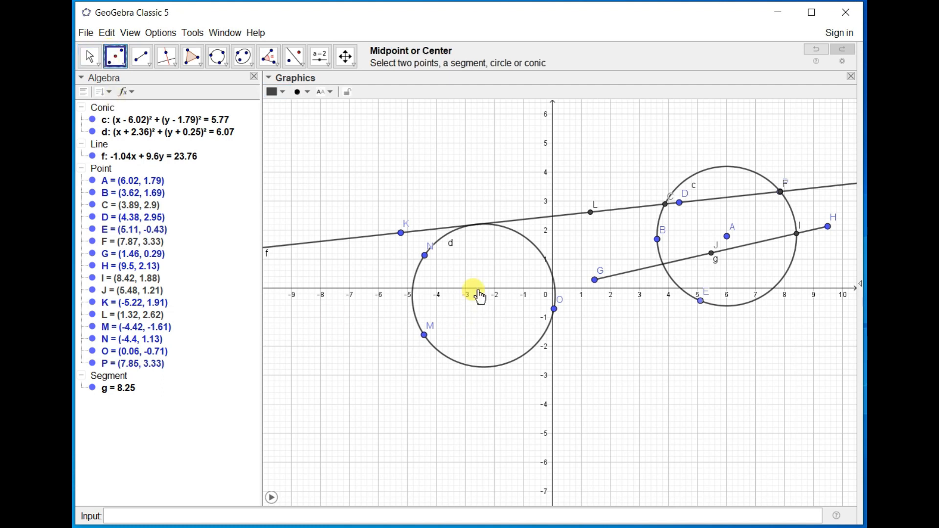
left_click(413, 284)
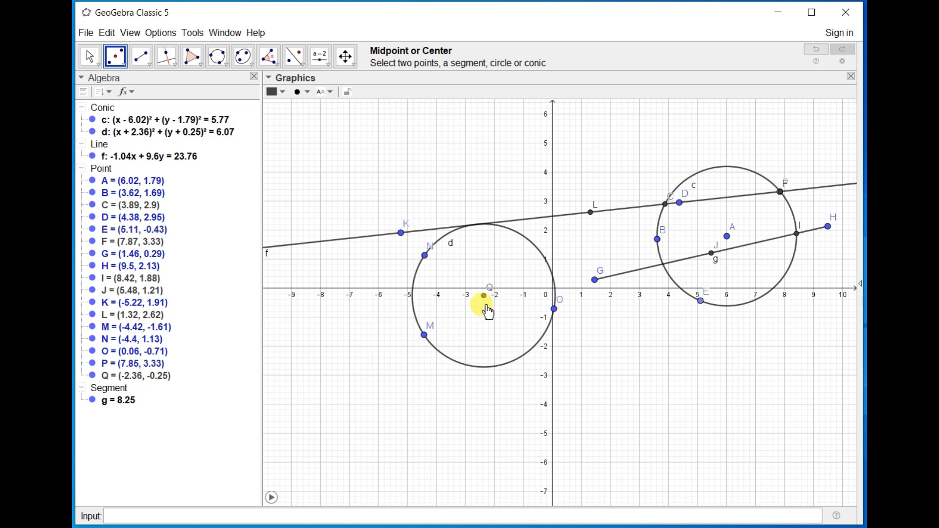
Draw a triangle with the Polygon tool, with vertices at about (-5.66, -1.75), (-6.24, -5.63) and (-1.68, -4.51).
left_click(197, 63)
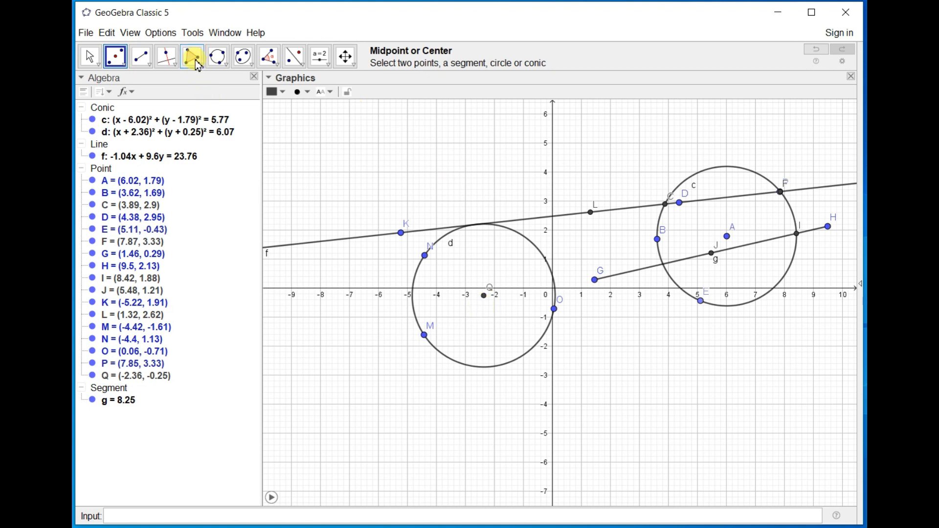
left_click(388, 339)
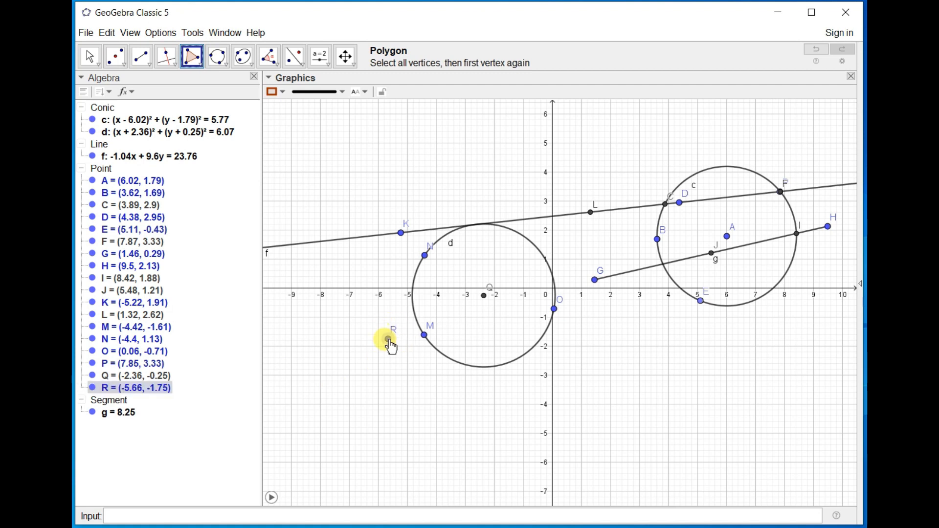
left_click(371, 451)
left_click(503, 419)
left_click(388, 340)
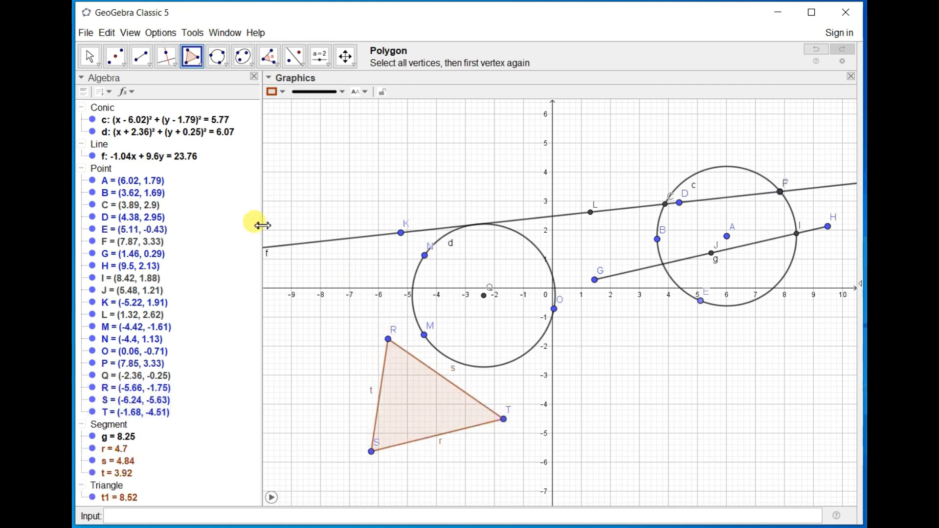
left_click(90, 56)
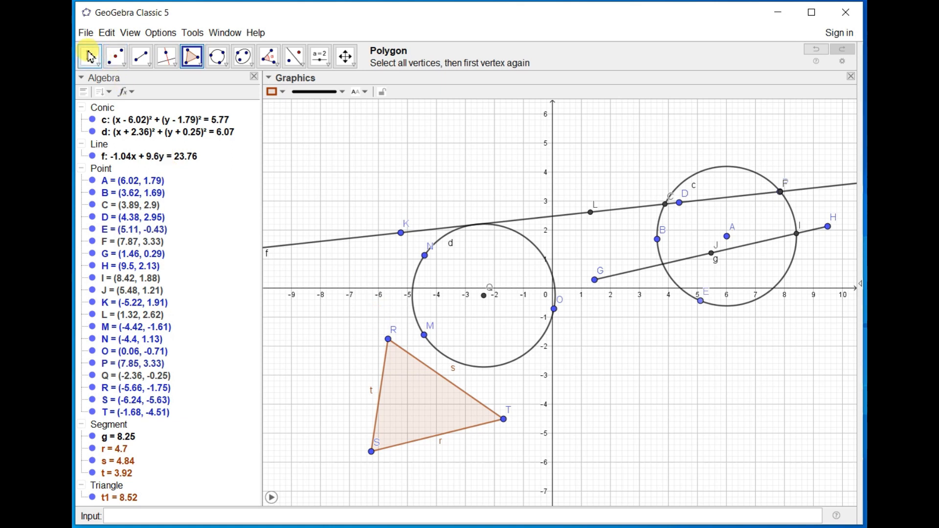
Construct the center of triangle RST with Midpoint or Center, undo it, and construct it again.
left_click(121, 62)
left_click(121, 61)
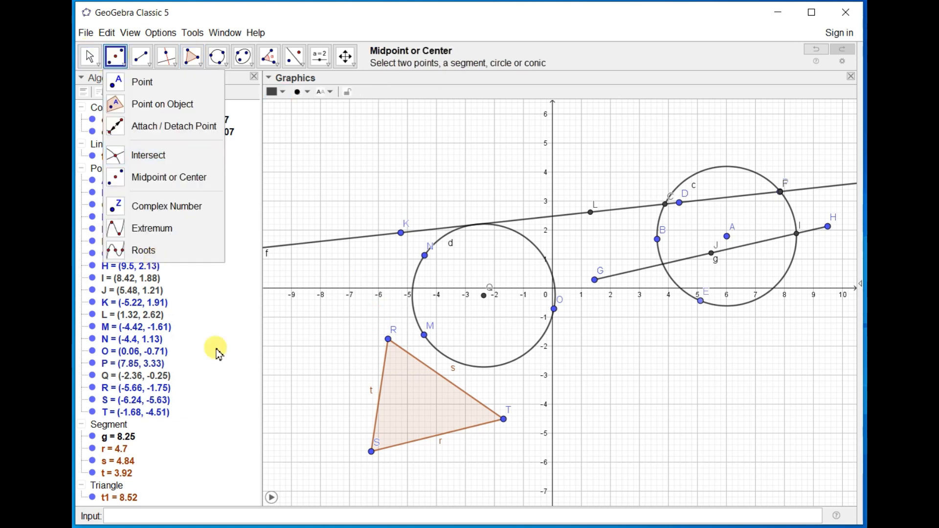
left_click(431, 404)
left_click(422, 397)
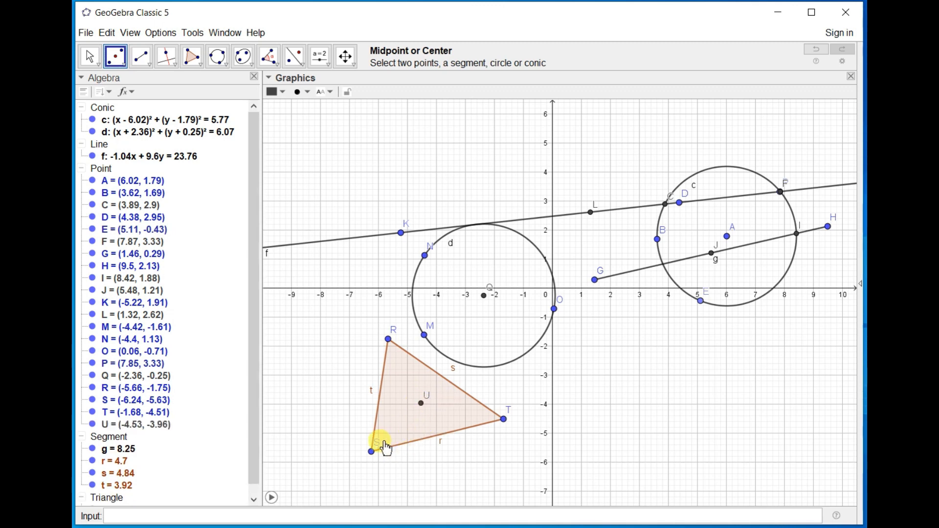
key("ctrl+z")
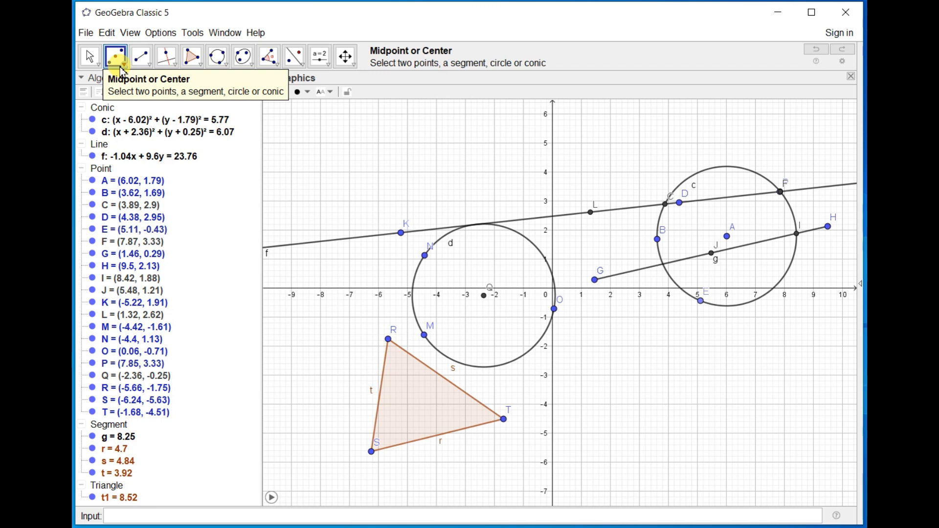
left_click(390, 447)
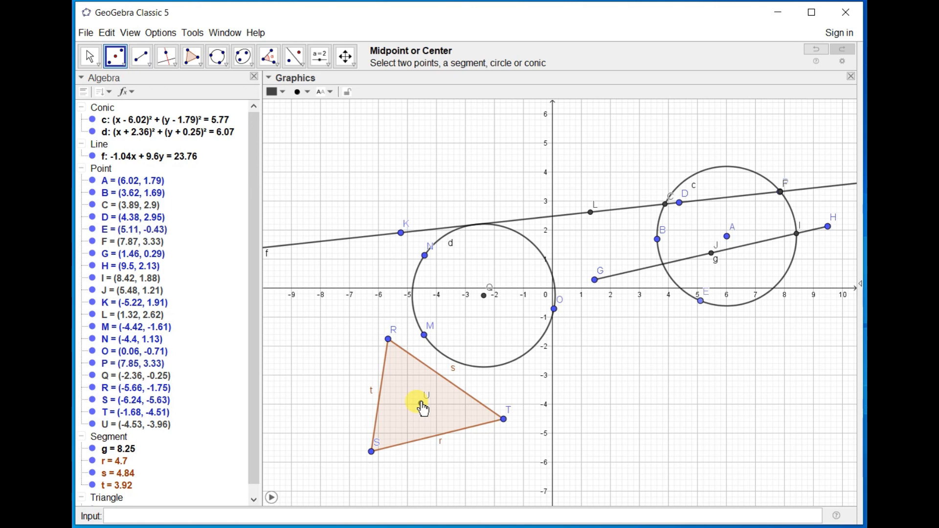
left_click(87, 56)
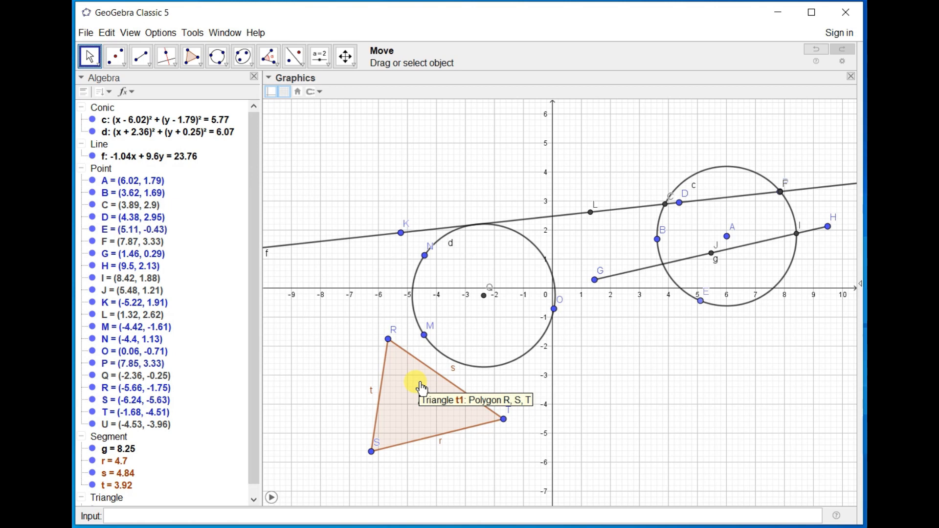
Draw a pentagon with vertices at about (4.44, -1.37), (1.24, -4.07), (4.46, -5.27), (7, -5) and (6.36, -2.15).
left_click(196, 62)
left_click(680, 328)
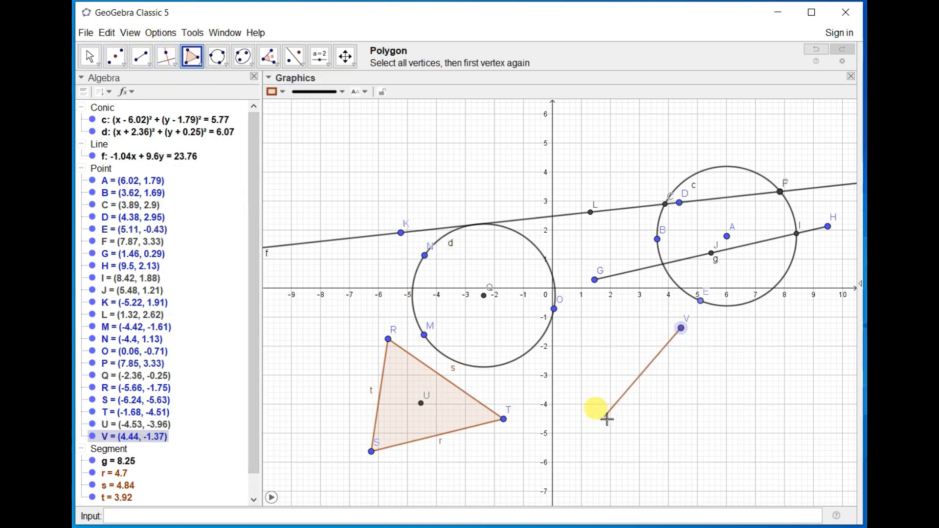
left_click(727, 458)
left_click_drag(728, 459, 589, 406)
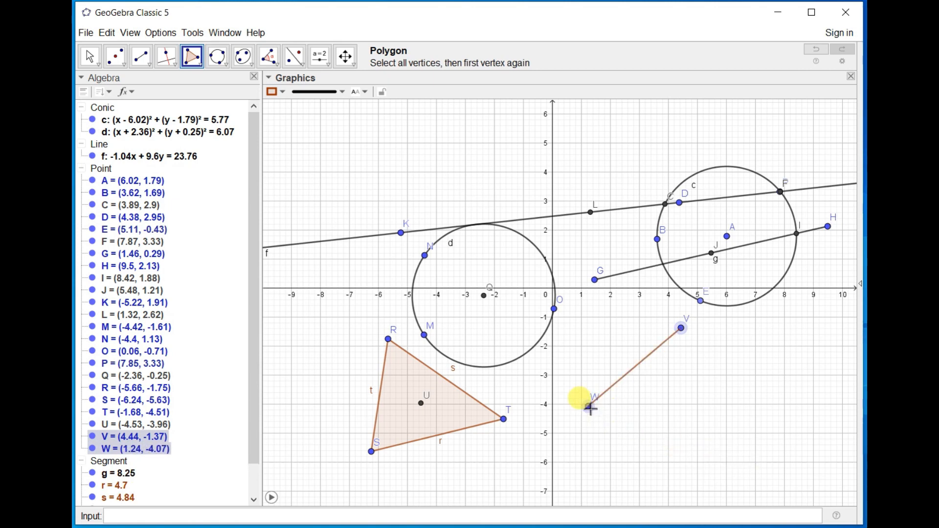
left_click(681, 441)
left_click(755, 433)
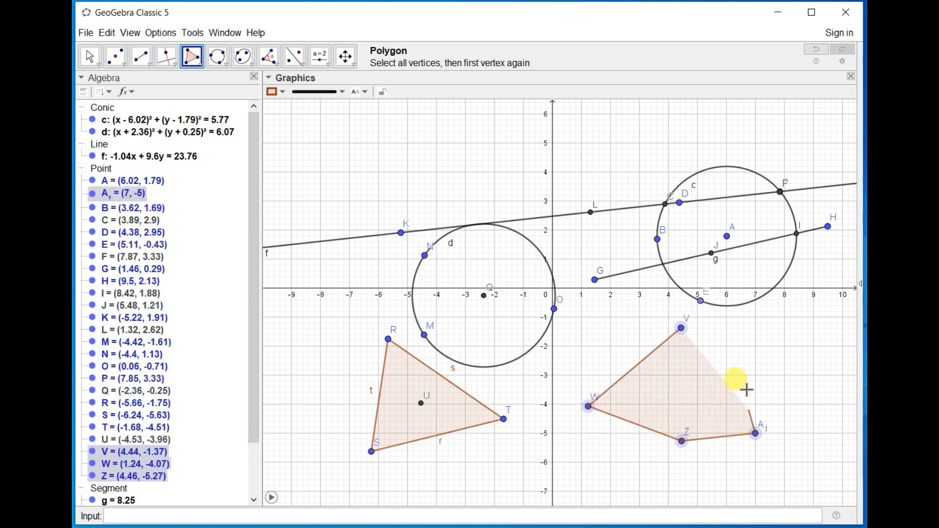
left_click(737, 350)
left_click(682, 328)
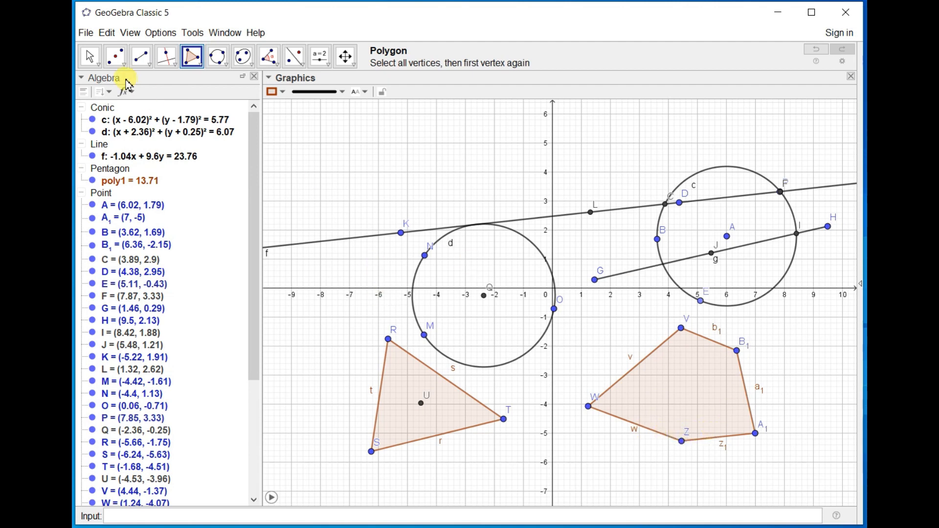
Construct the center of the pentagon with Midpoint or Center.
left_click(111, 59)
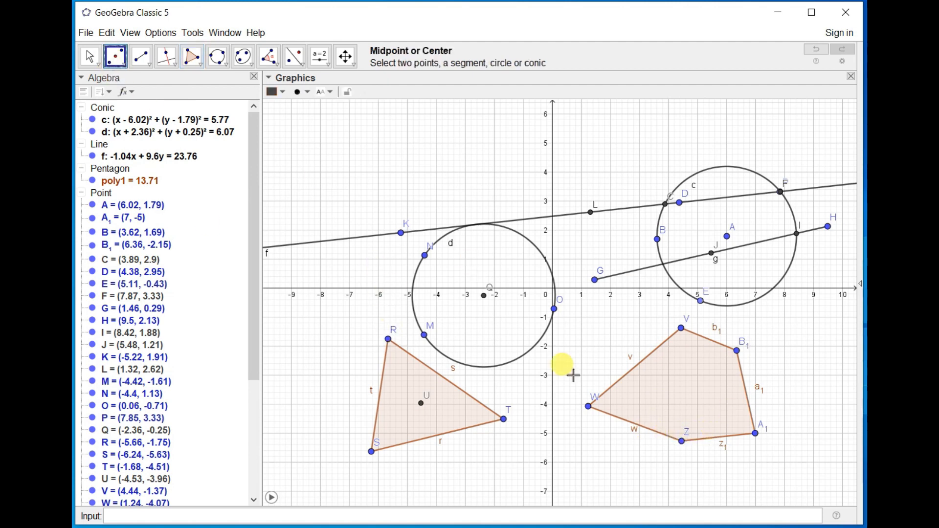
left_click(685, 390)
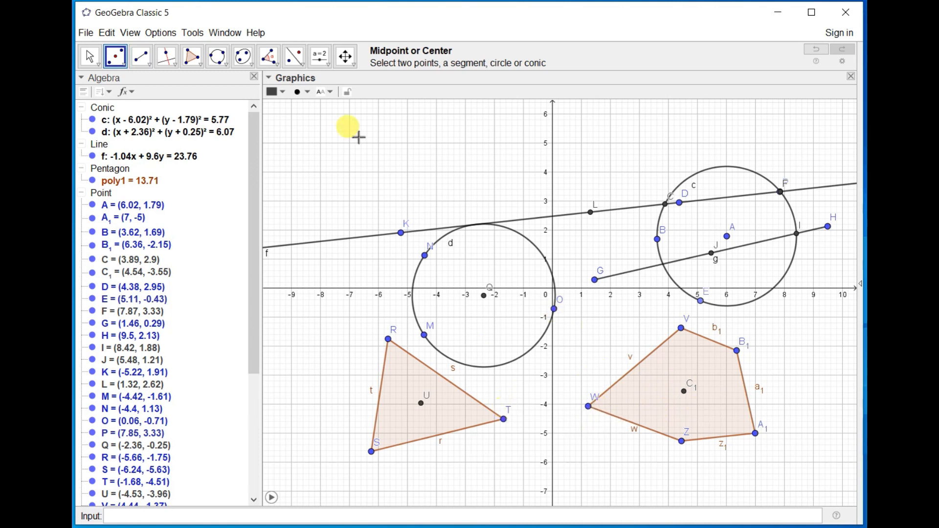
left_click(87, 57)
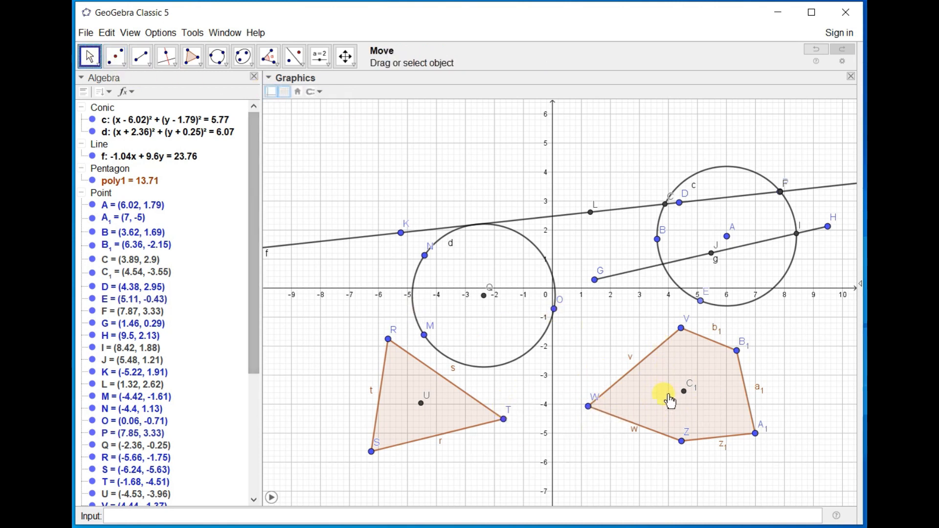
Delete the pentagon and undo the deletion.
left_click(644, 390)
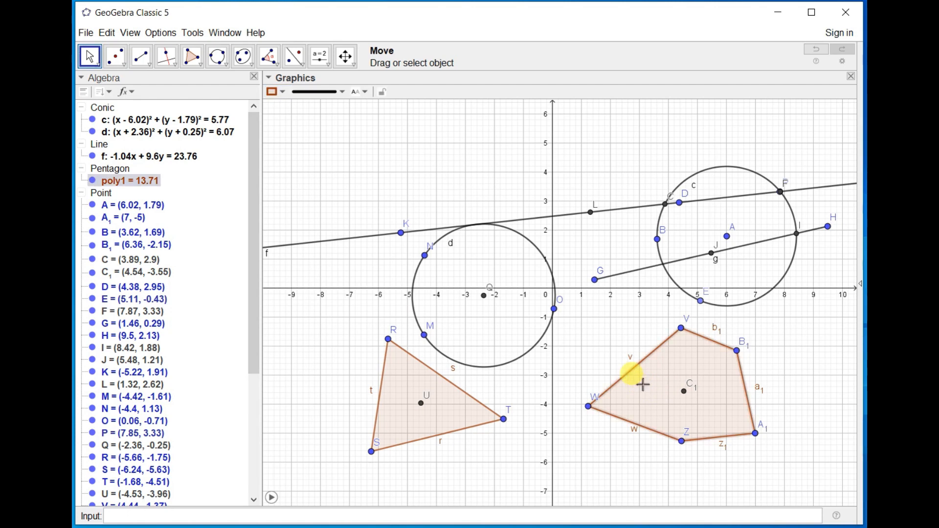
key("Delete")
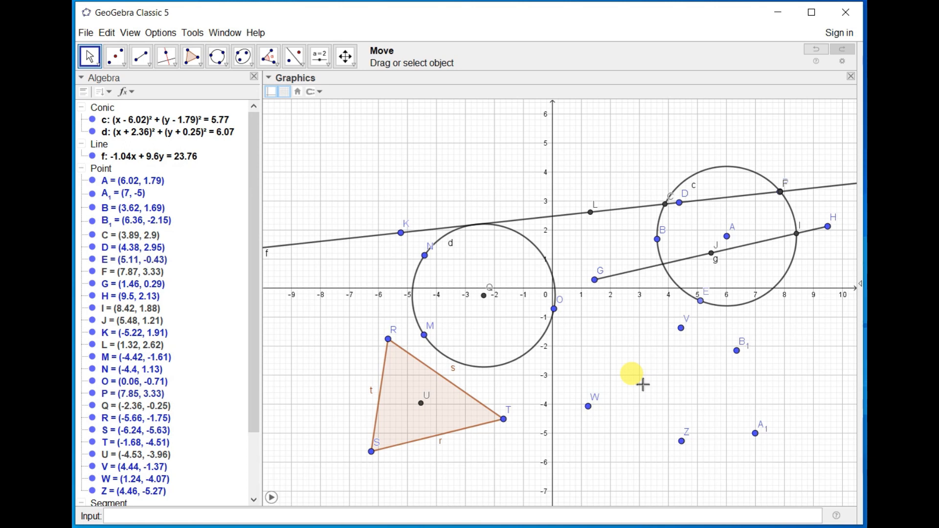
key("ctrl+z")
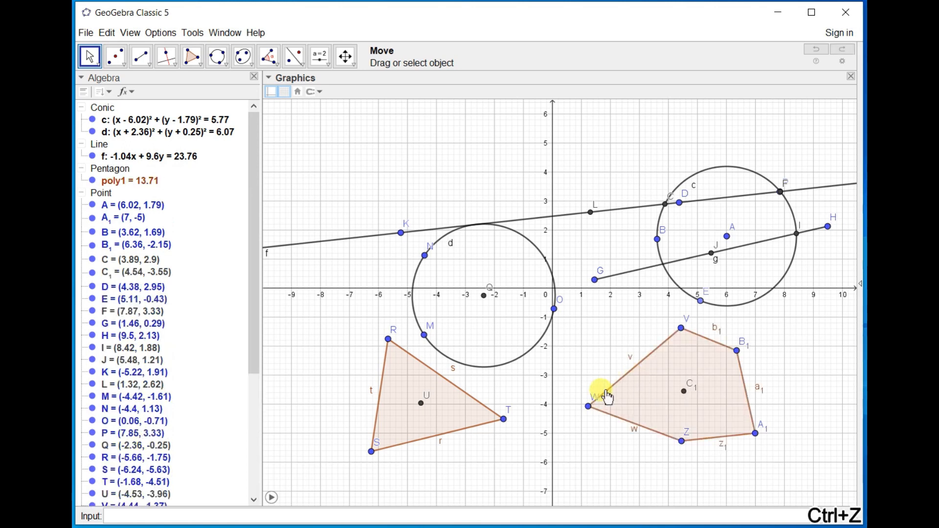
Delete the pentagon's vertex W and all remaining objects in the construction.
left_click(590, 407)
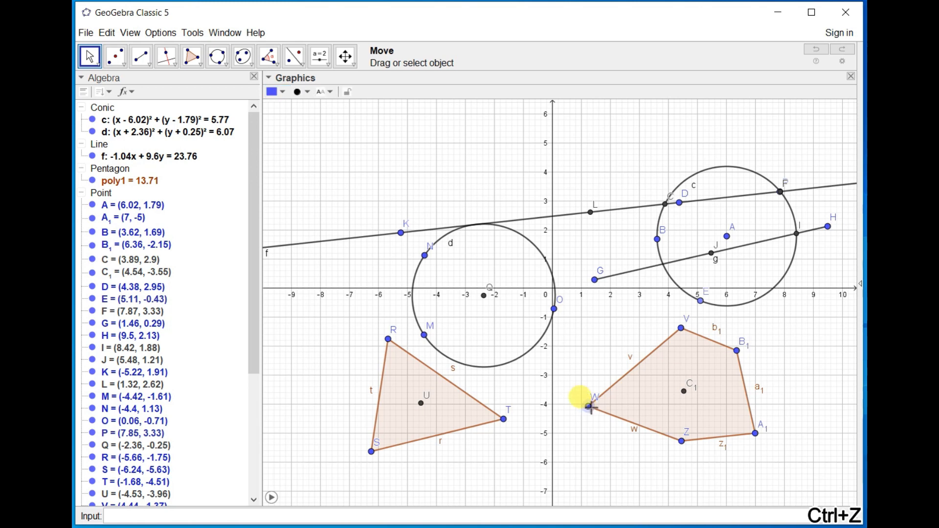
key("Delete")
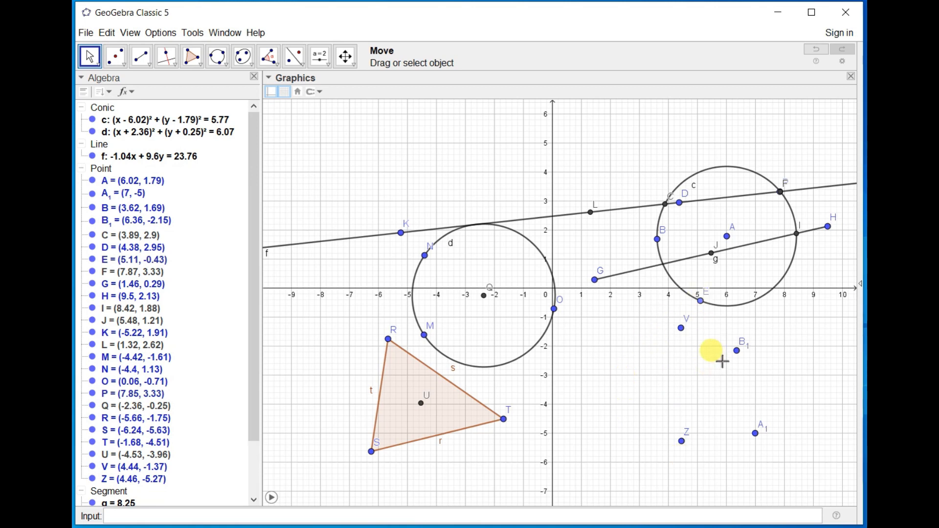
key("ctrl+a")
key("Delete")
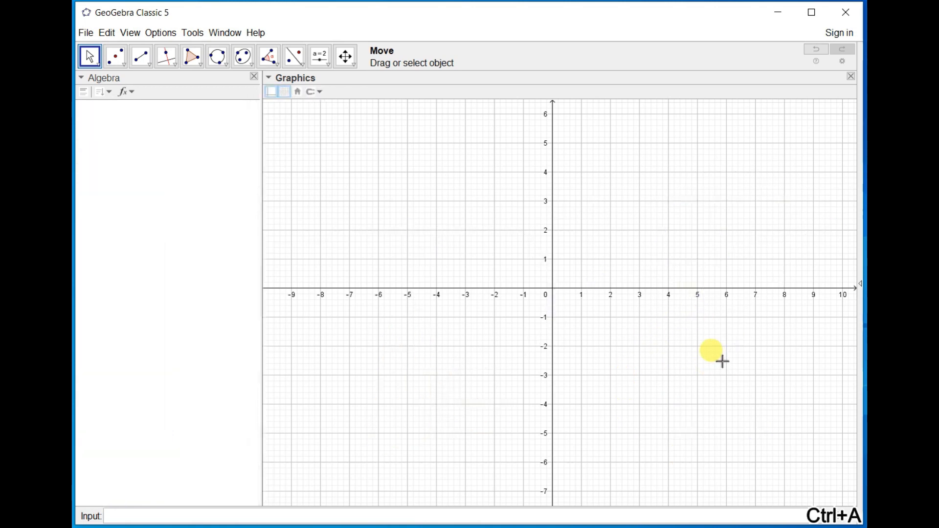
Place four complex numbers at about -1.54 + 2.77i, 2.98 + 3.83i, 1.28 + 0.37i and -2.5 - 1.53i.
left_click(123, 68)
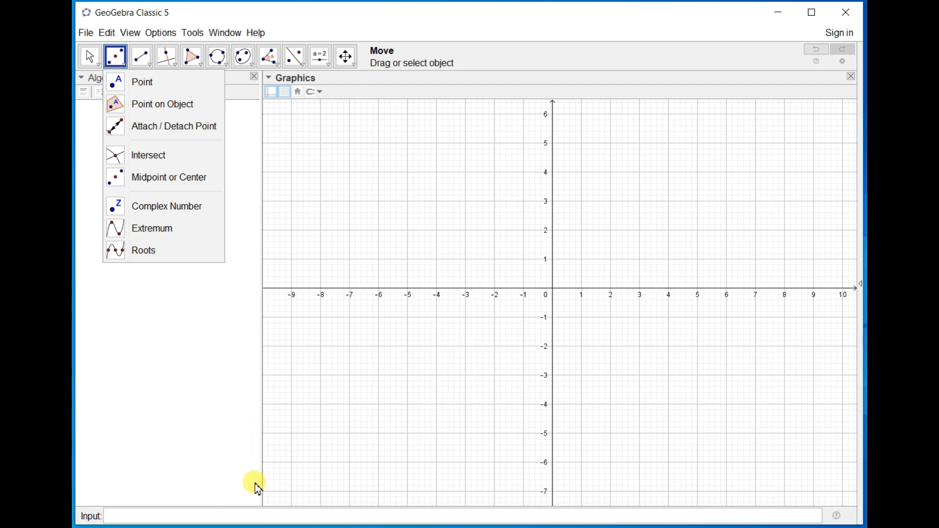
left_click(255, 516)
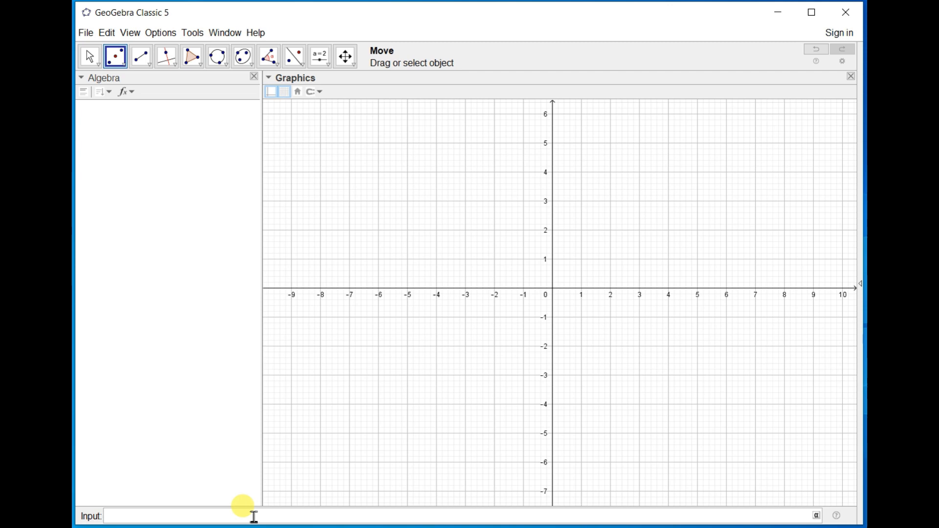
left_click(115, 58)
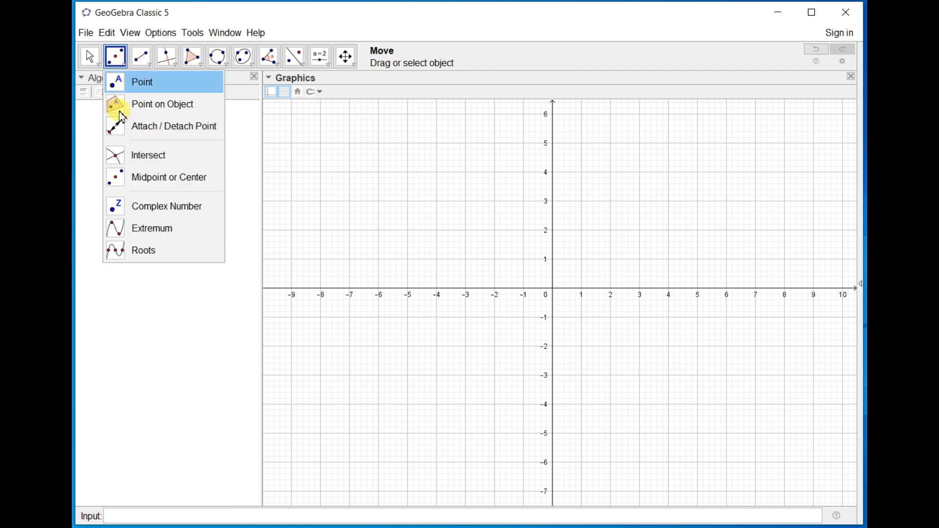
left_click(142, 206)
left_click(509, 209)
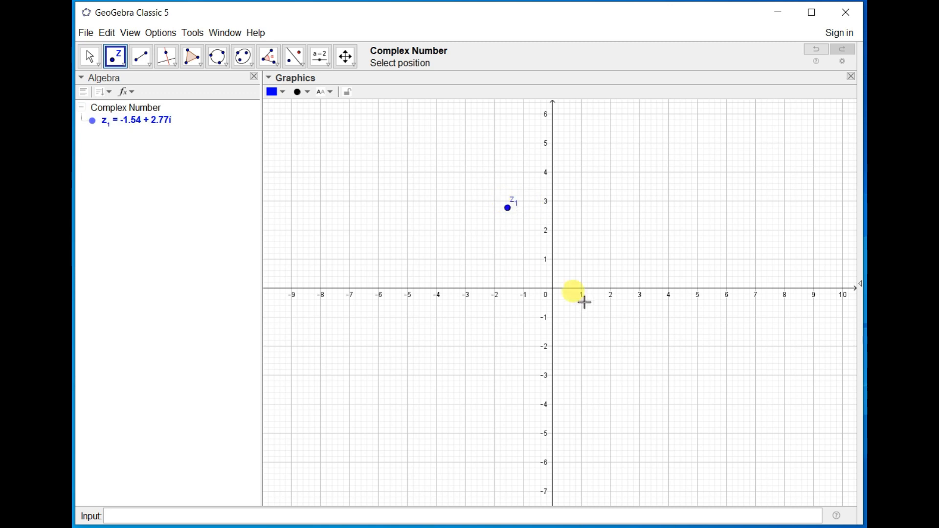
left_click(639, 177)
left_click(591, 279)
left_click(480, 333)
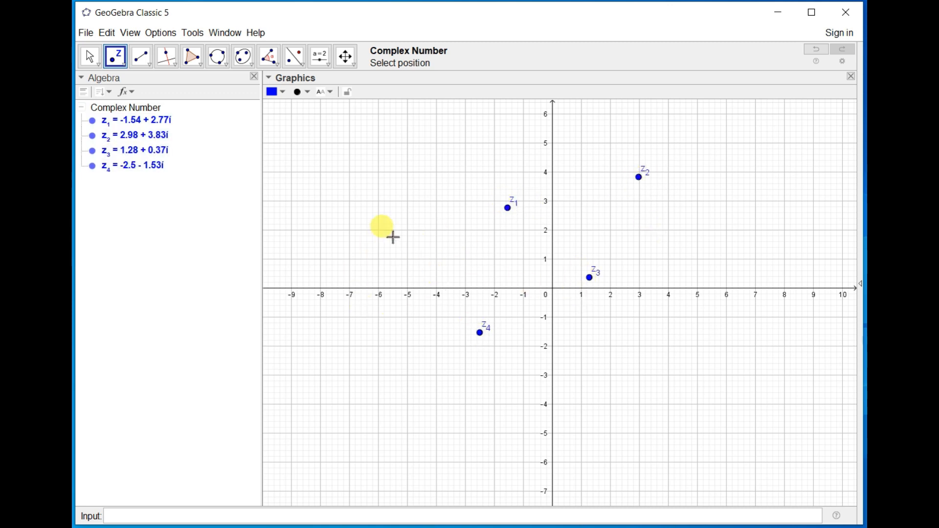
Rename the complex number z1 as A.
left_click(88, 59)
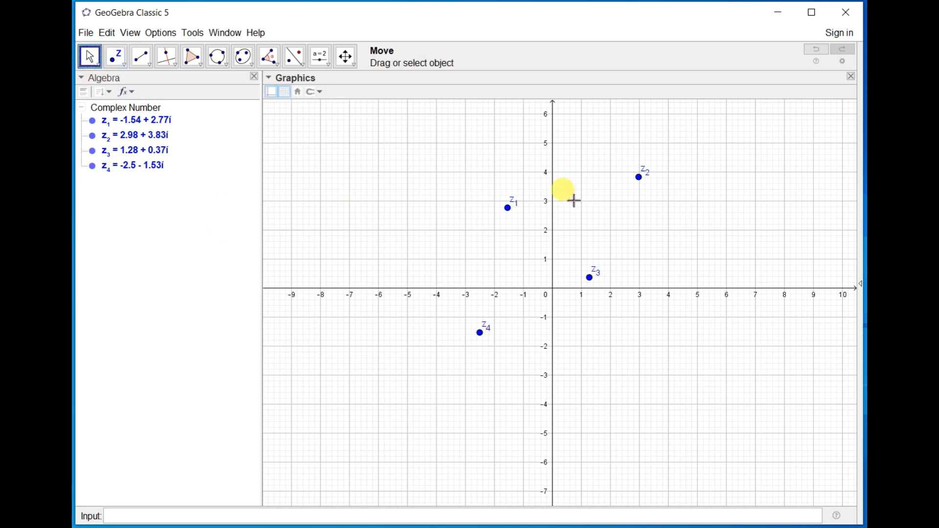
right_click(509, 211)
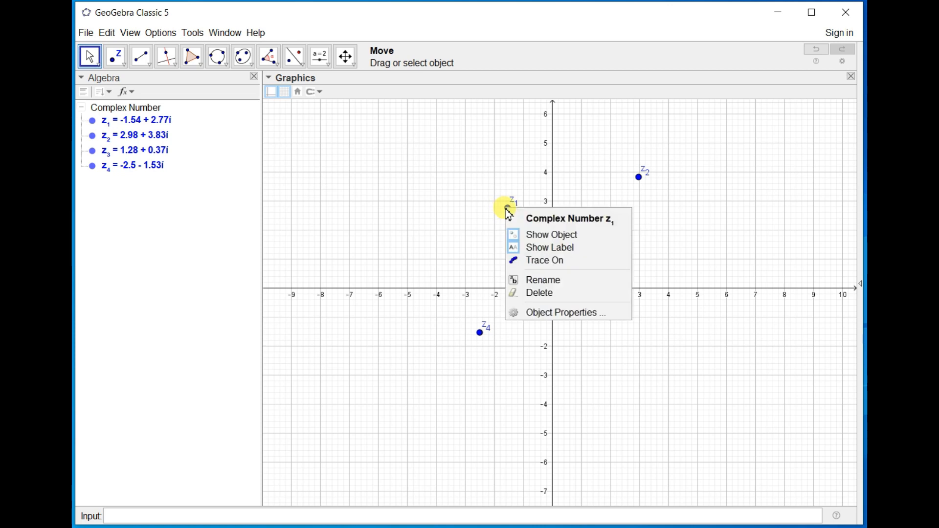
left_click(538, 278)
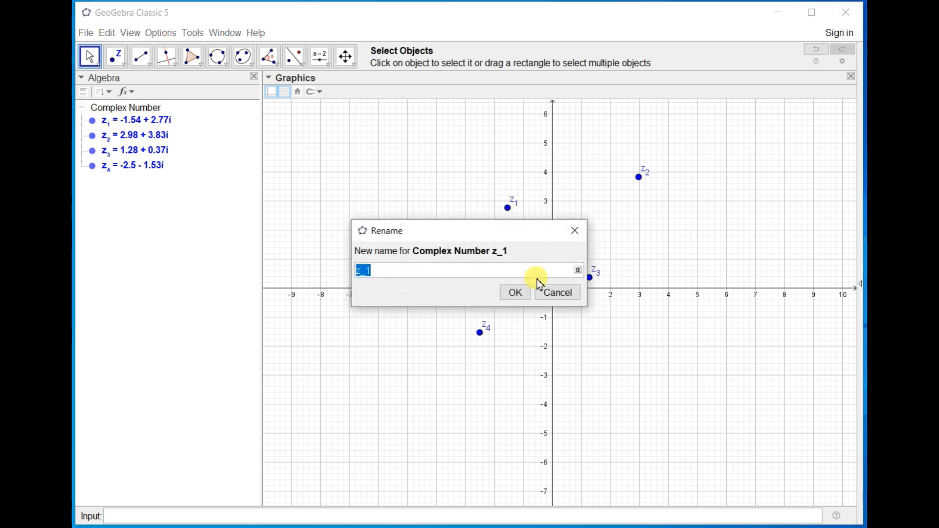
type("A")
key("Return")
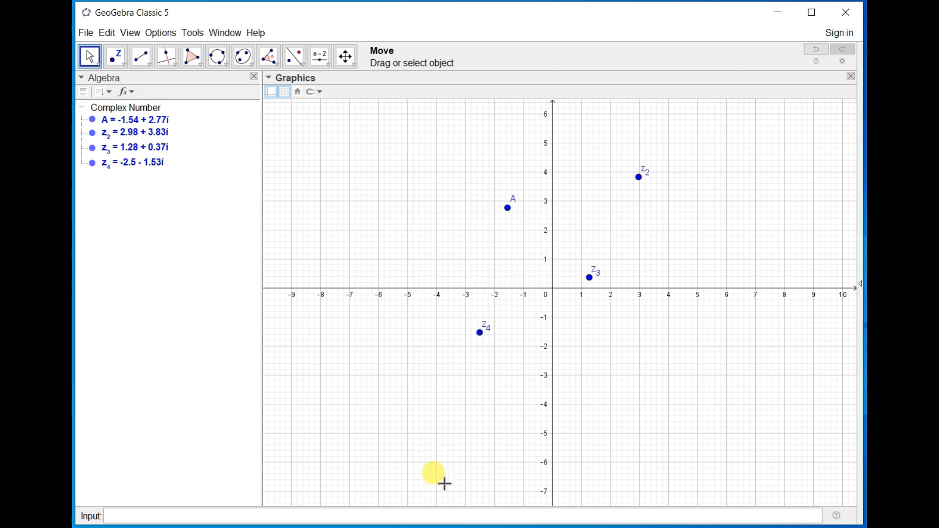
Define a complex number B = 5 + 3i algebraically, using the imaginary unit symbol.
left_click(429, 517)
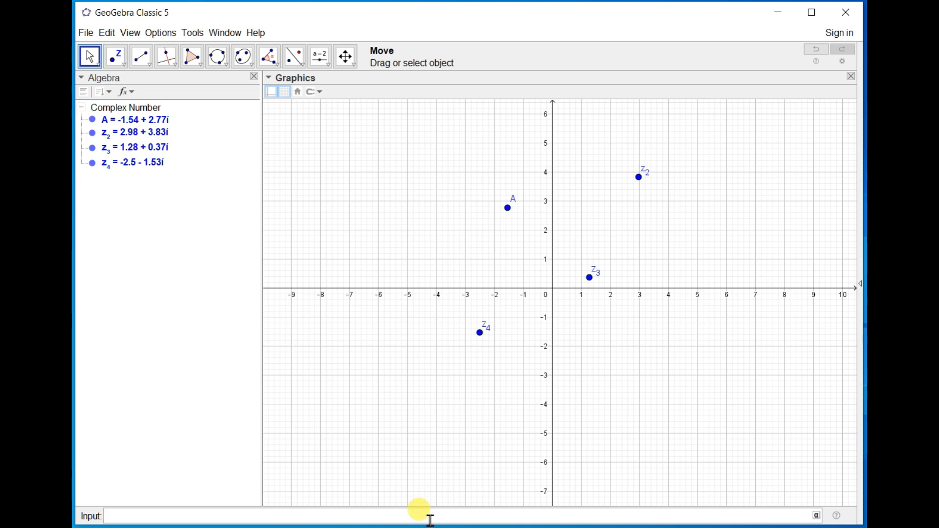
type("B=5+3")
left_click(817, 518)
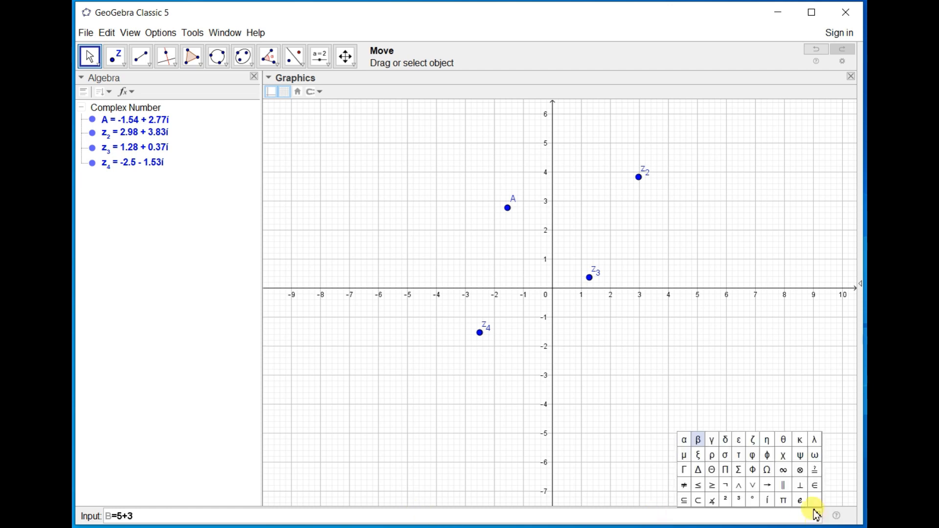
left_click(769, 499)
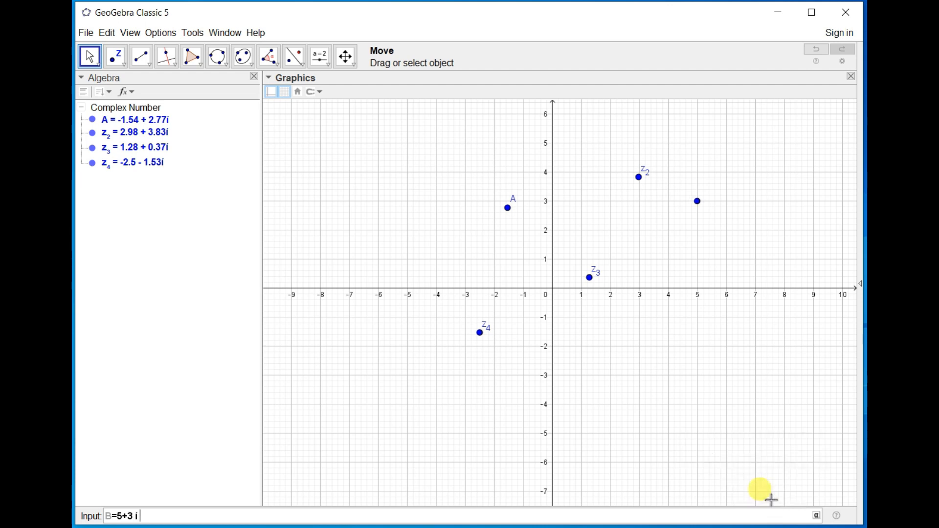
key("Return")
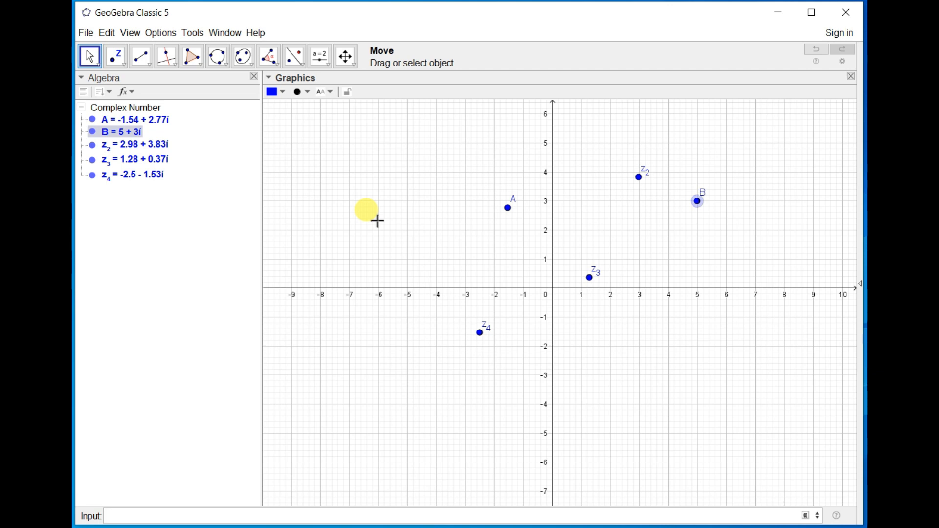
Delete all the complex numbers from the construction.
key("ctrl+a")
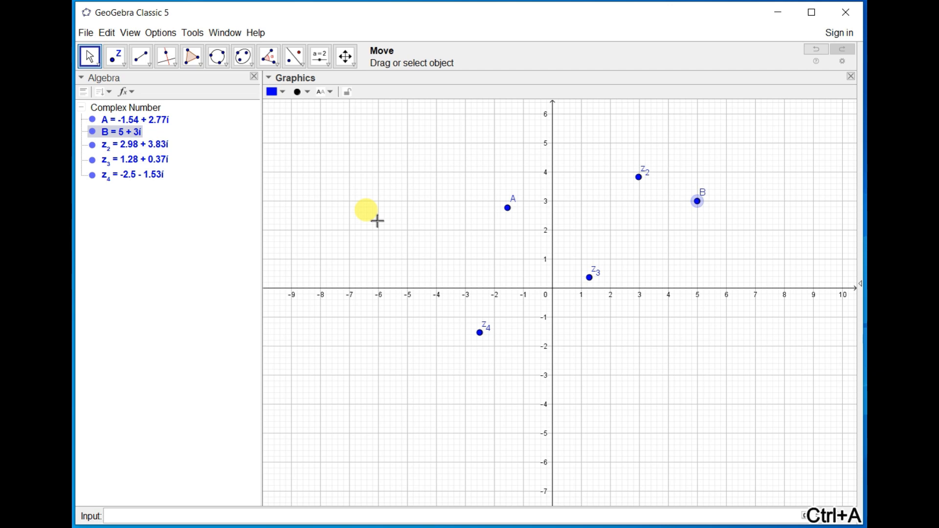
left_click(290, 222)
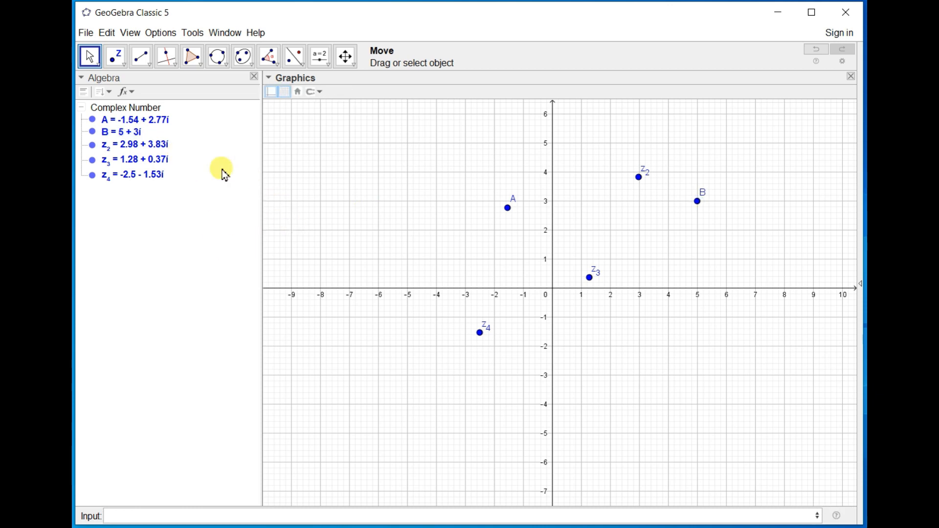
left_click(133, 137)
key("ctrl+a")
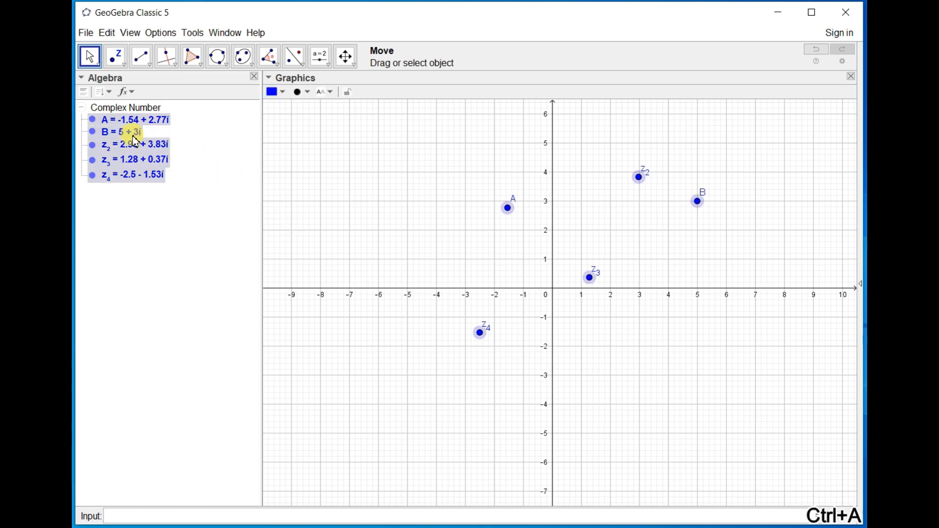
key("Delete")
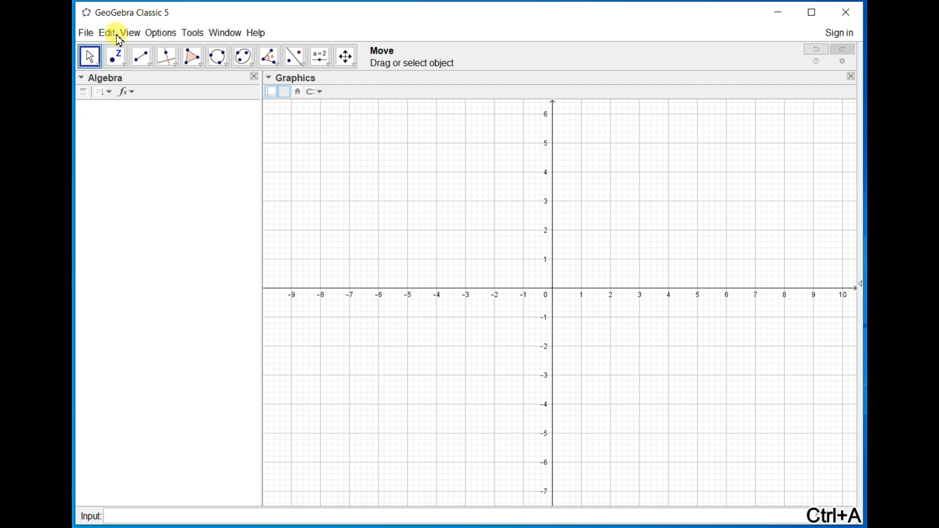
Define the function f = x^2 and construct its extremum point with the Extremum tool.
left_click(124, 64)
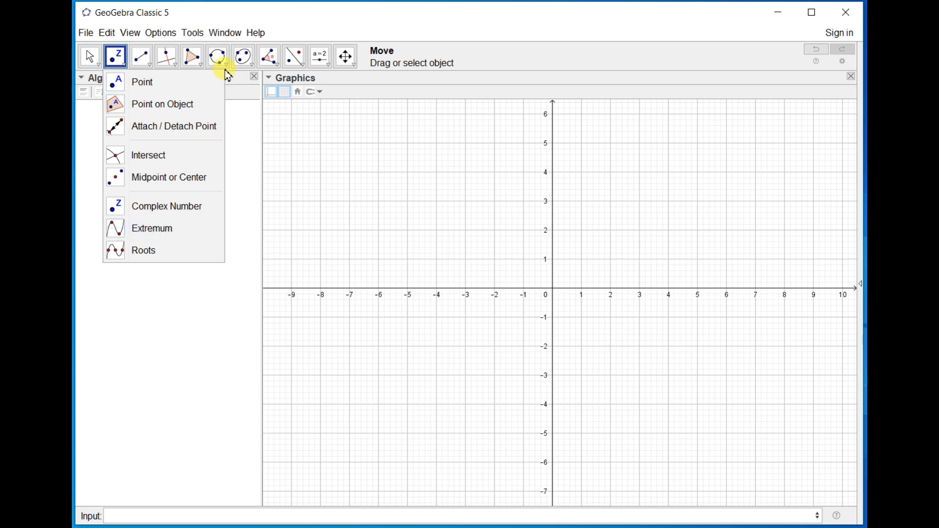
mouse_move(201, 69)
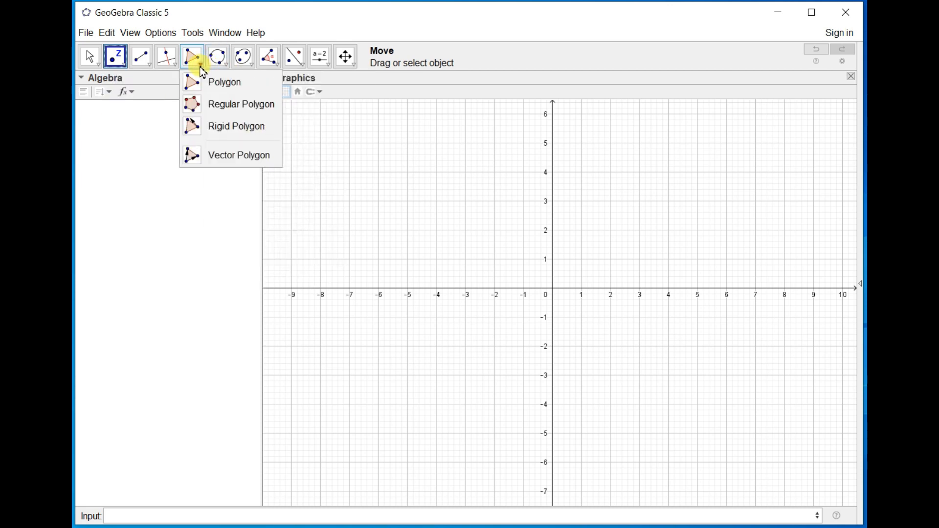
left_click(245, 514)
type("F=")
key("BackSpace")
key("BackSpace")
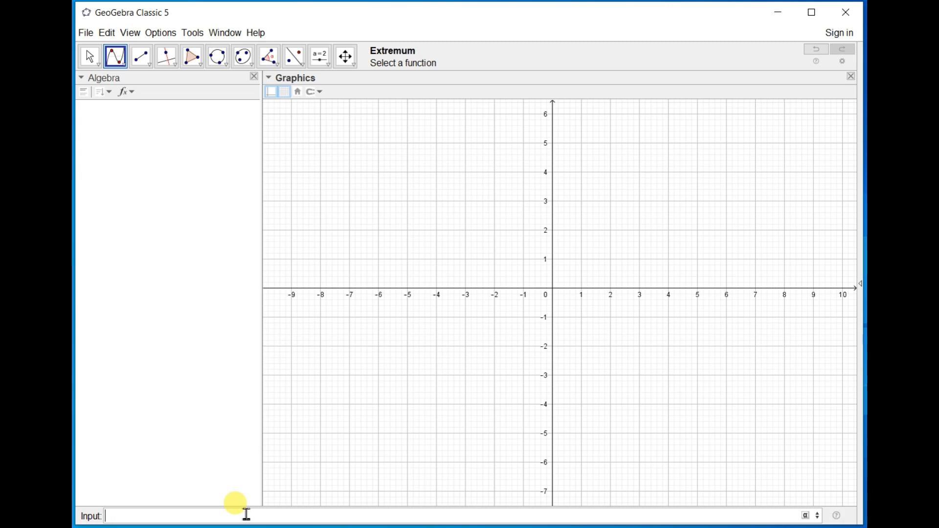
type("f=x^")
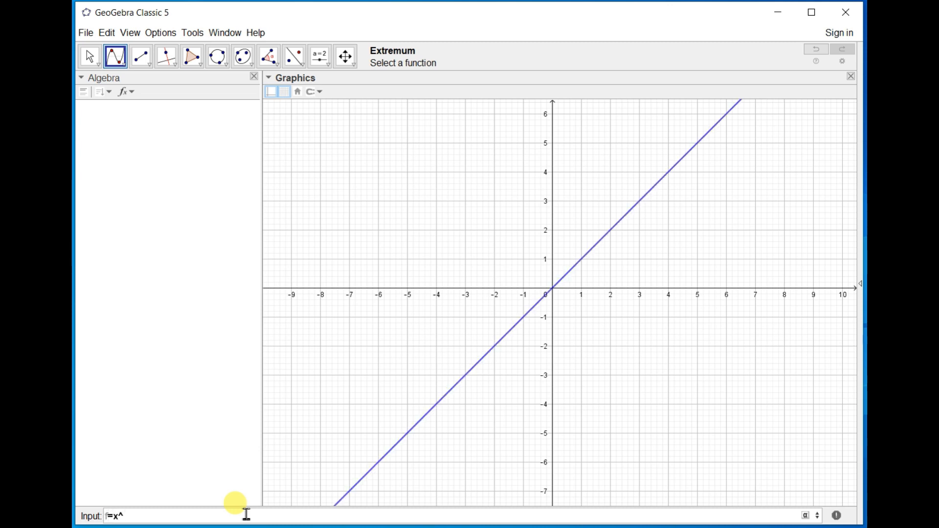
type("2")
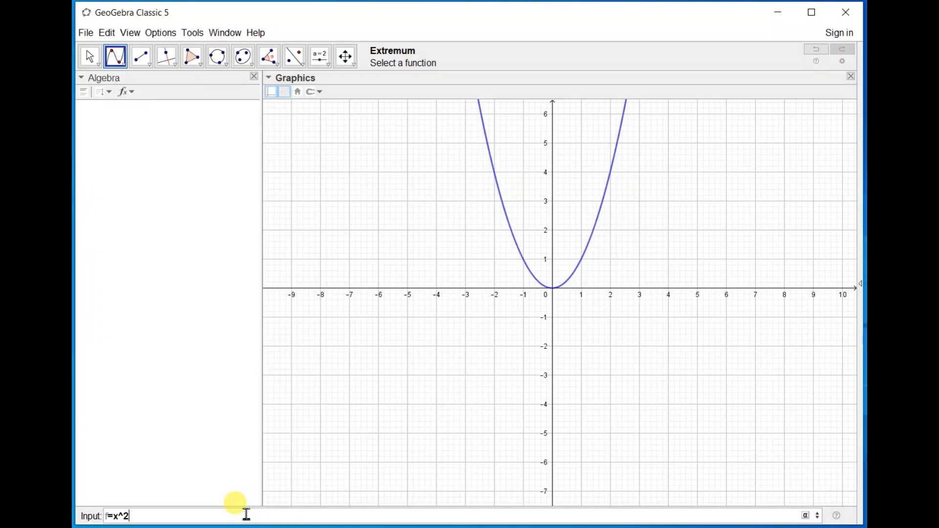
key("Return")
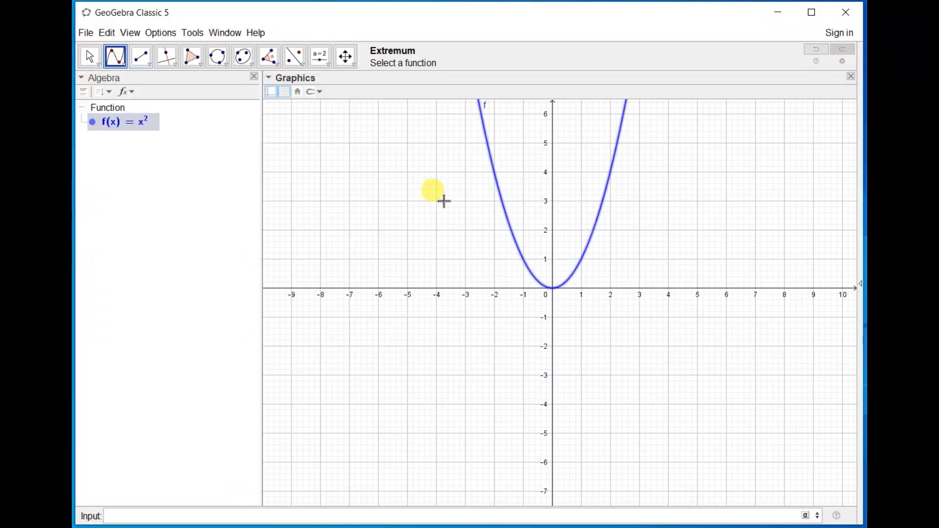
left_click(498, 180)
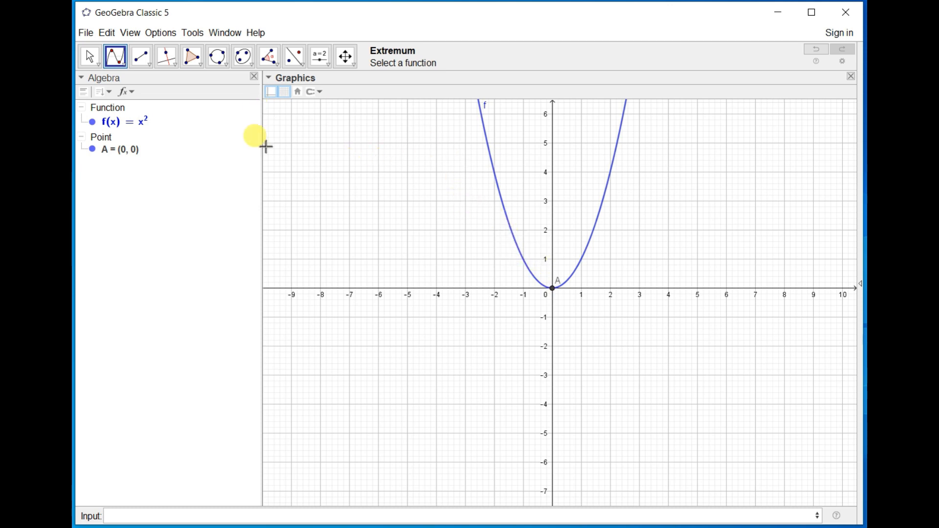
Construct the root of the parabola with the Roots tool, and delete all objects in the construction.
left_click(126, 66)
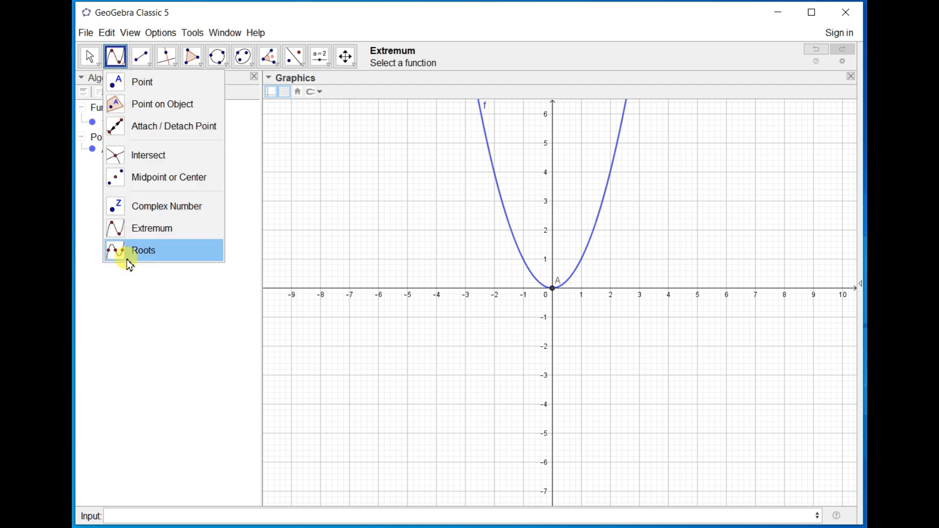
left_click(141, 252)
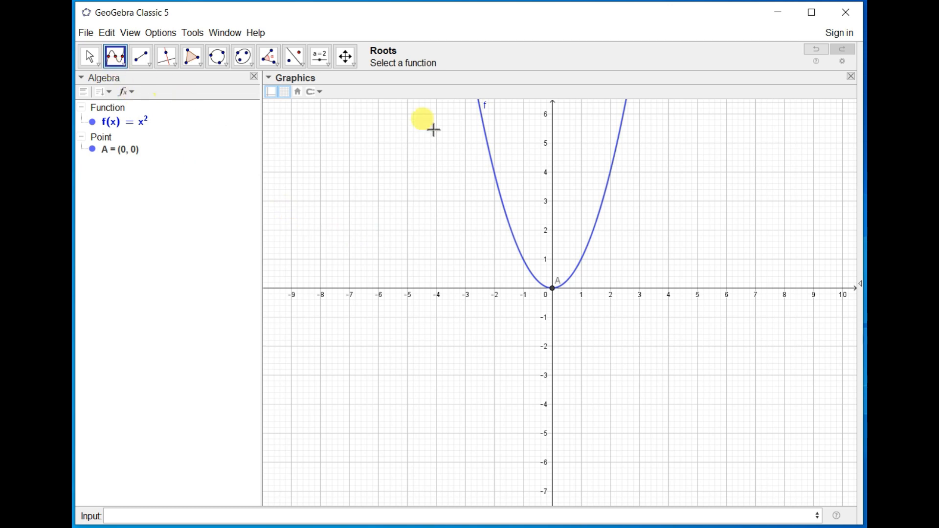
left_click(487, 137)
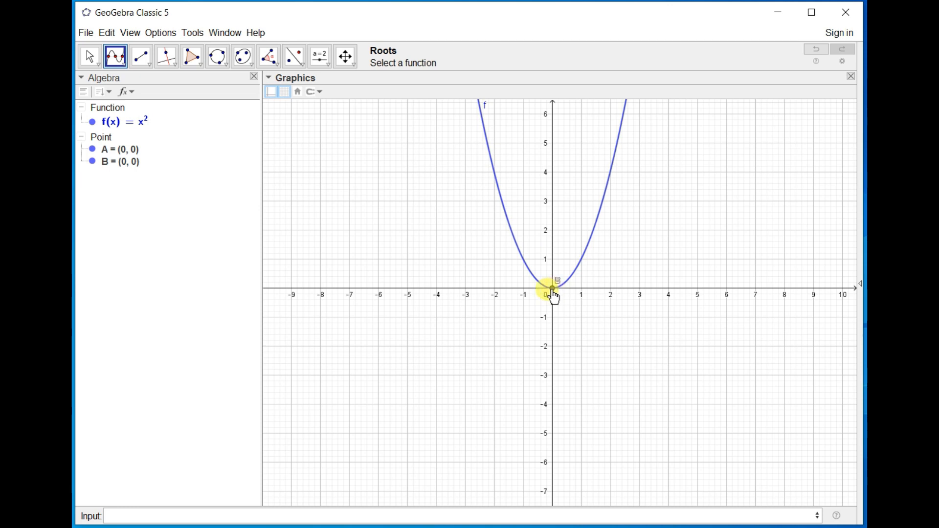
key("ctrl+a")
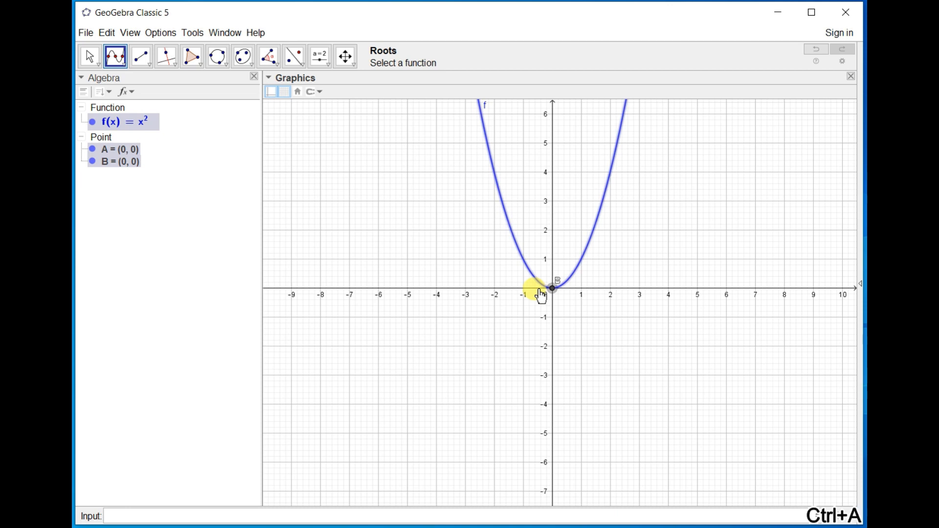
key("Delete")
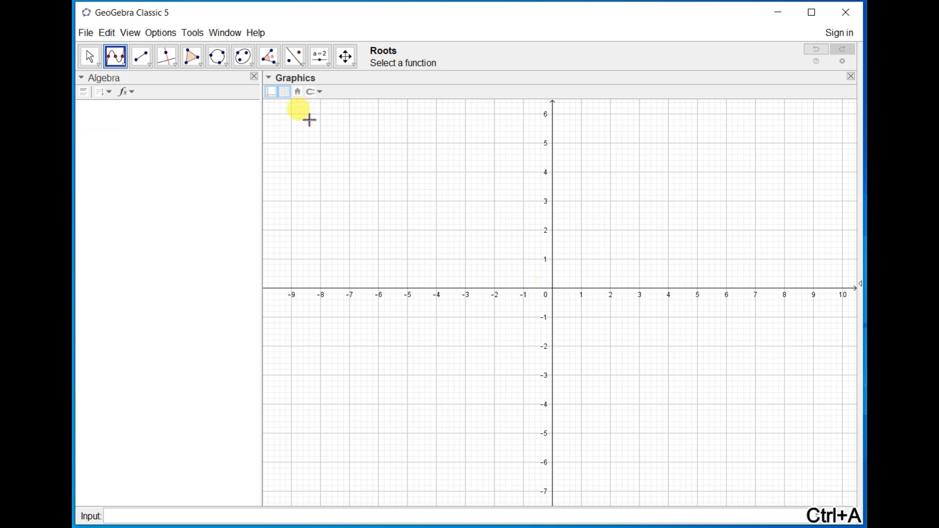
Draw a line through about (-4, 3.49) and (3.54, 3.03), and a crossing line through about (-2.82, -1.97) and (0.6, 4.39).
left_click(149, 65)
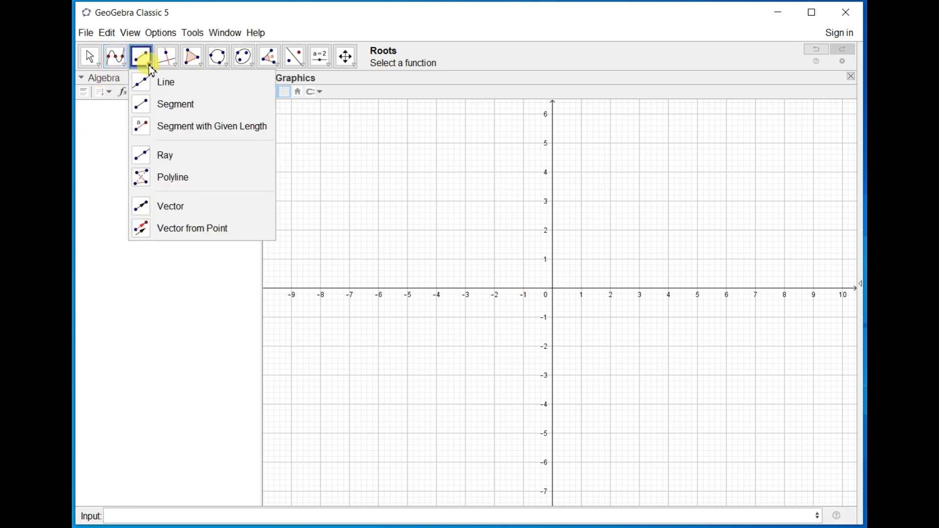
left_click(166, 89)
left_click(436, 186)
left_click(657, 201)
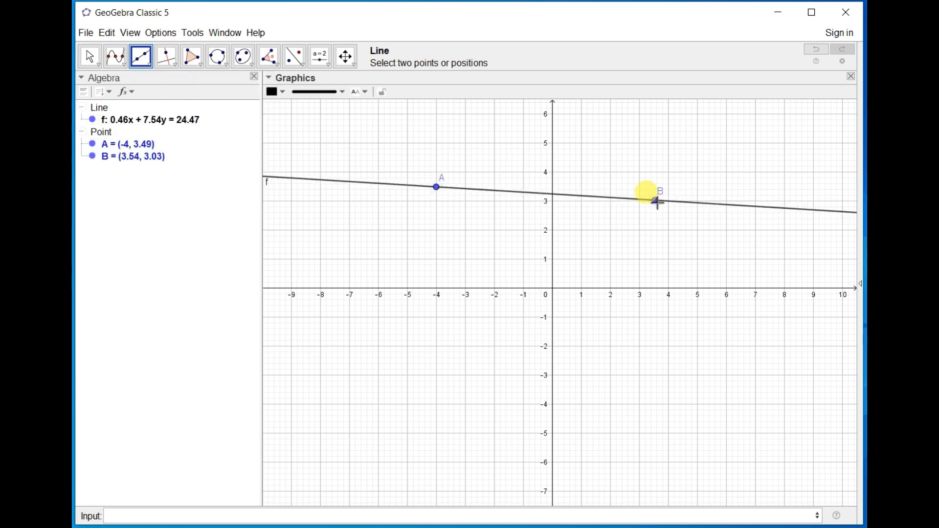
left_click(471, 346)
left_click(570, 162)
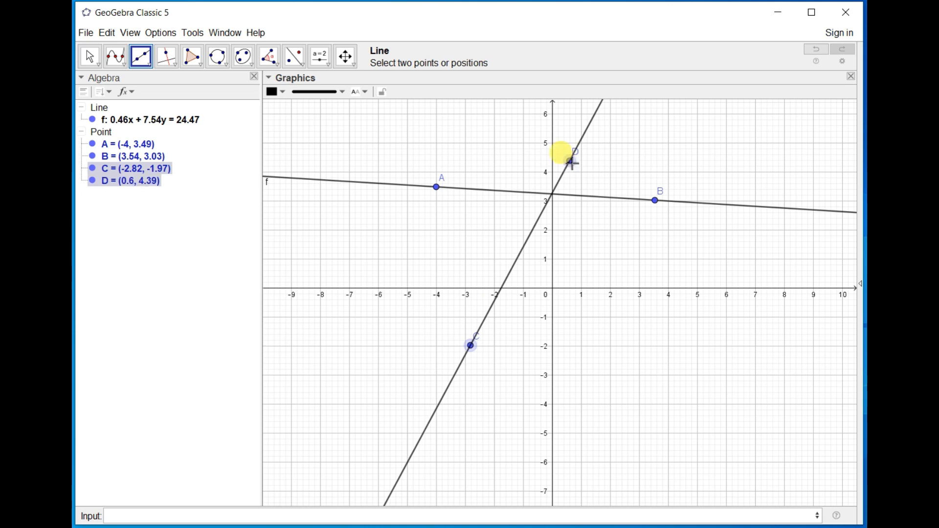
Delete both lines together with their points.
key("ctrl+a")
key("Delete")
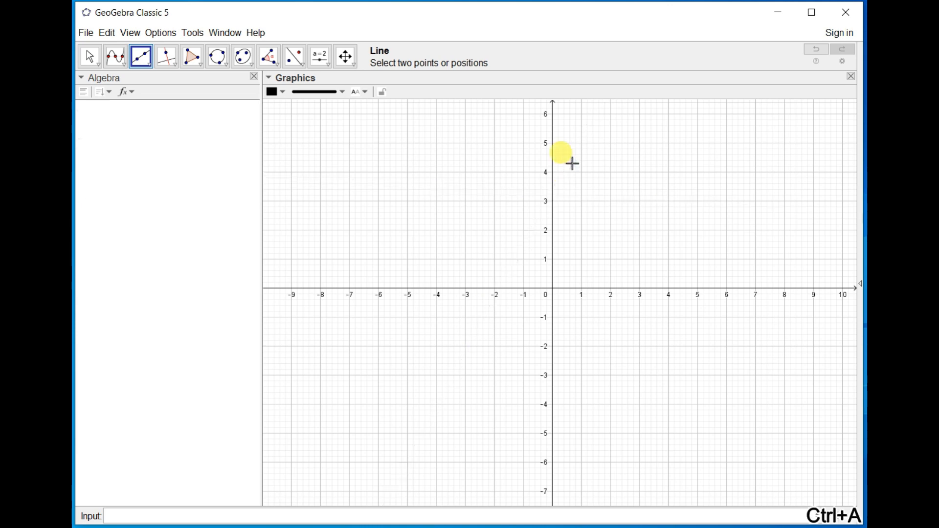
Construct a segment with given length 5 starting from a point at about (-5.5, 0.31).
left_click(142, 62)
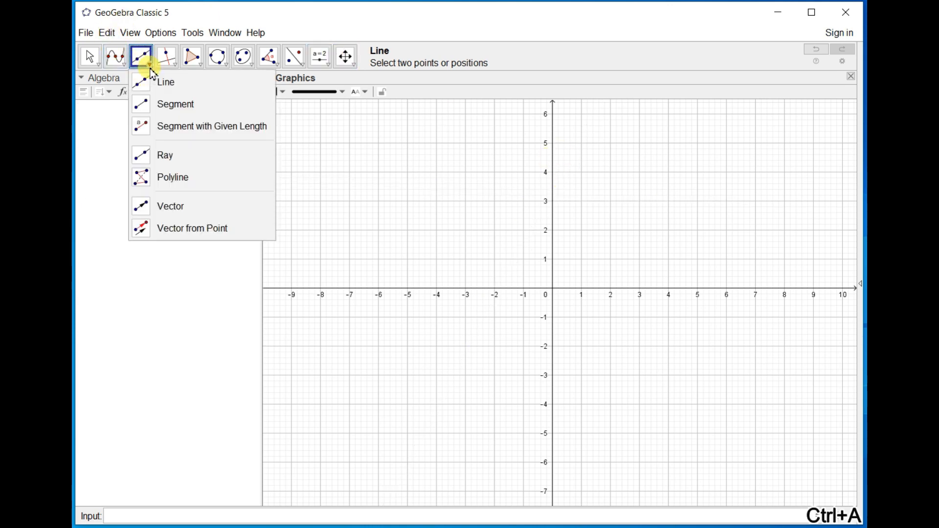
left_click(169, 132)
left_click(394, 279)
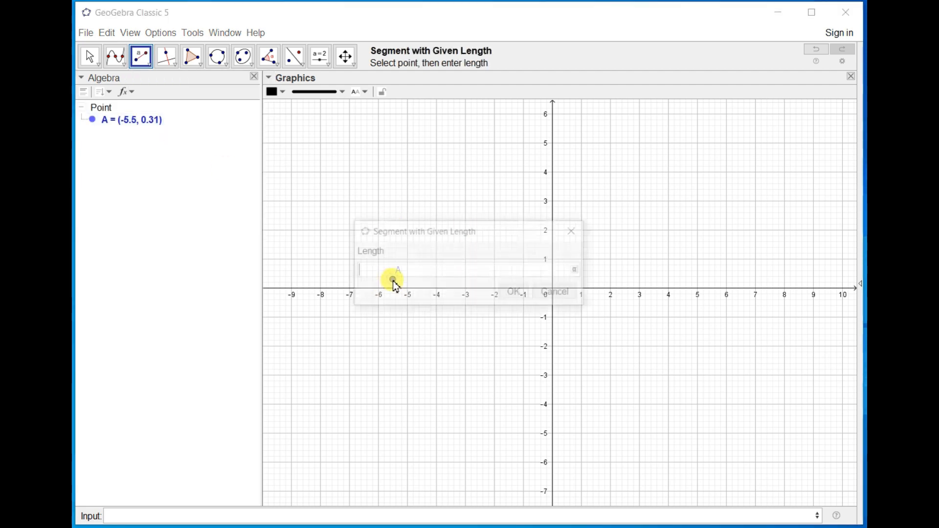
type("5")
key("Return")
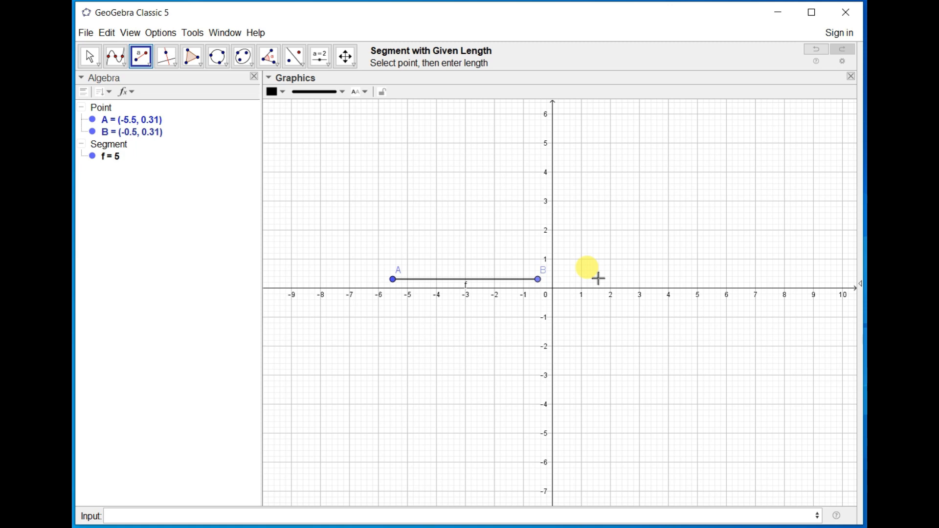
Create a number slider p ranging from 0 to 10 with increment 1, placed above the segment at about (-6, 6).
left_click(326, 68)
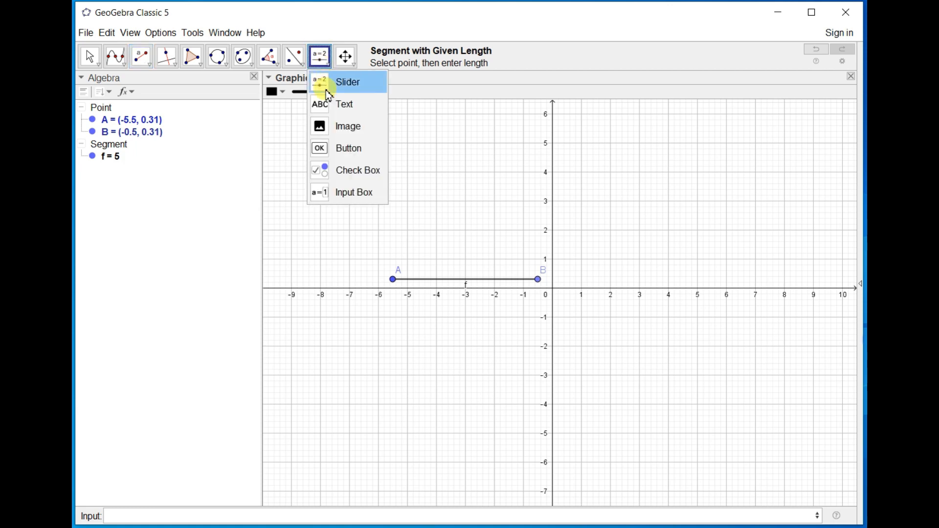
left_click(328, 88)
left_click(374, 122)
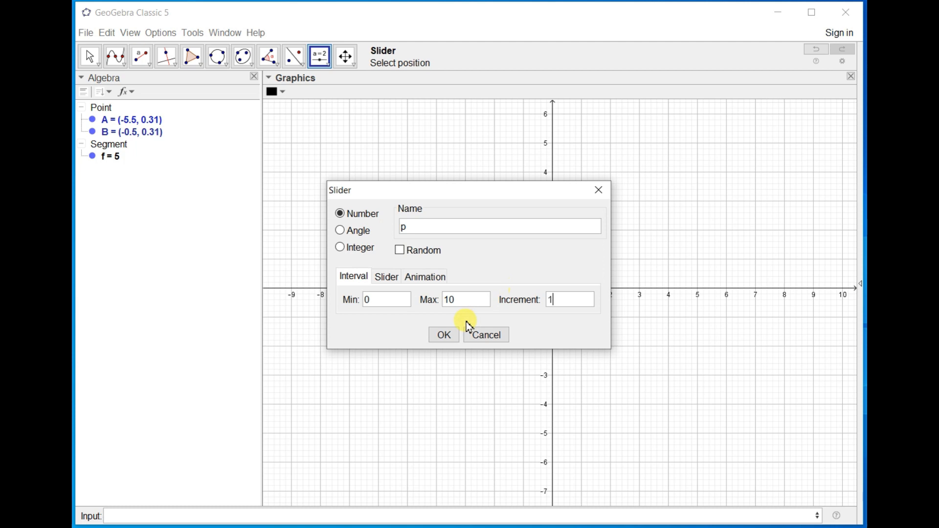
left_click(443, 333)
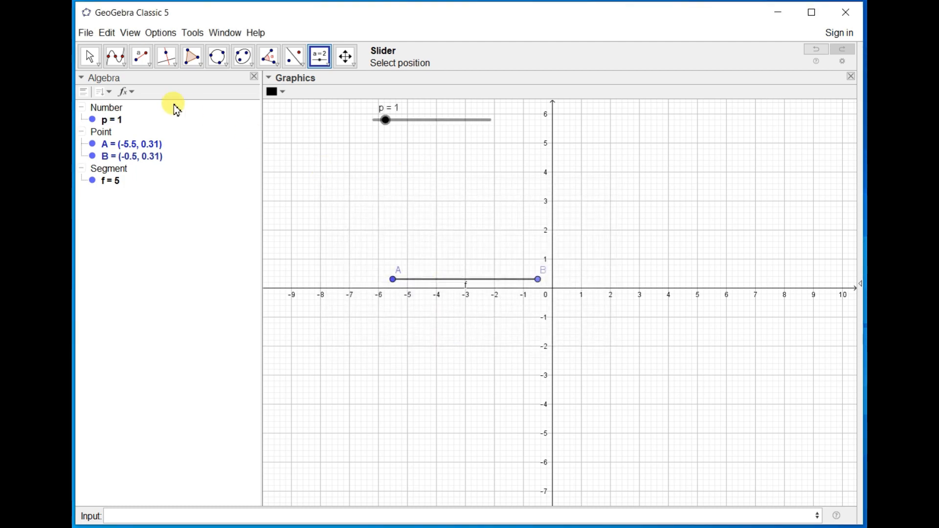
Construct a segment with given length p starting from a point at about (-5.34, 1.81).
left_click(138, 63)
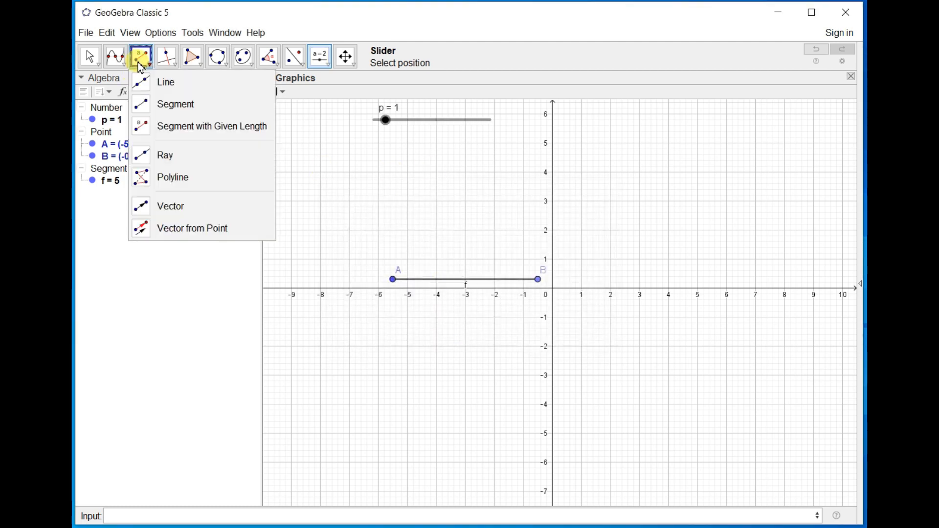
left_click(170, 137)
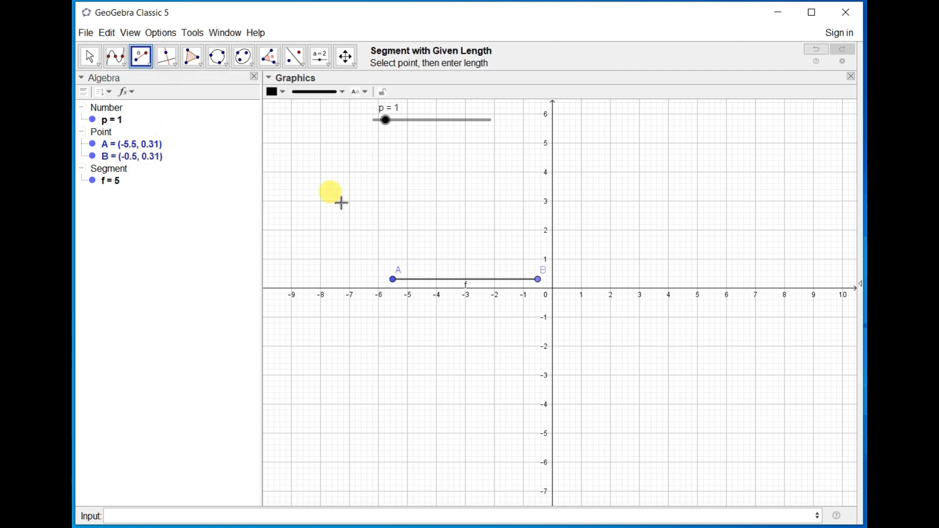
left_click(397, 237)
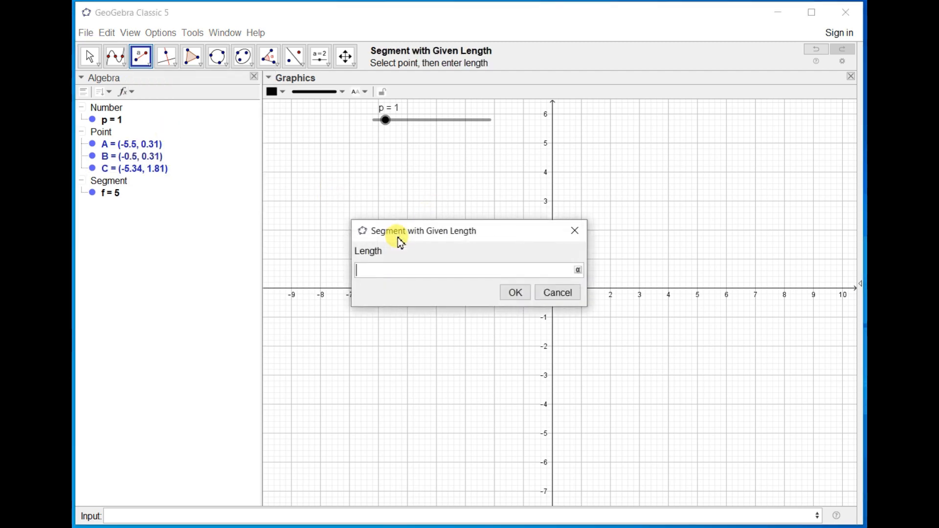
type("p")
left_click(515, 293)
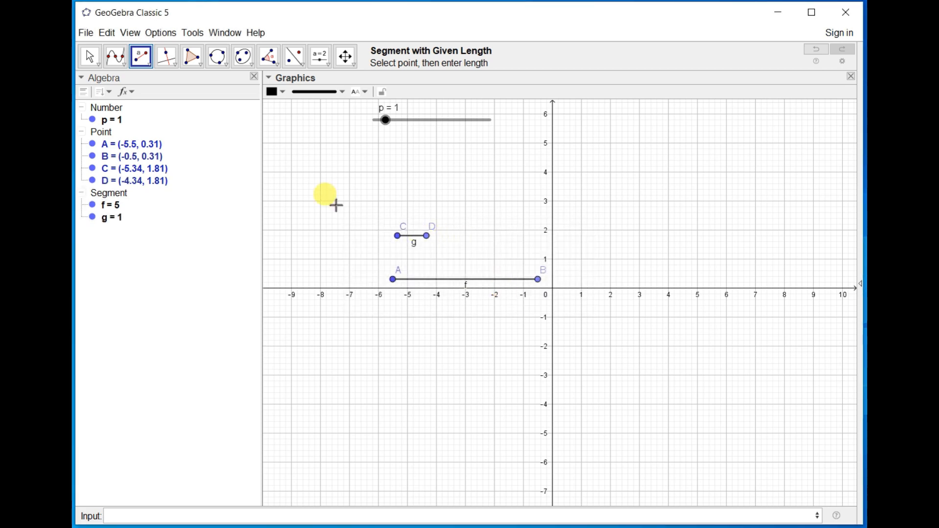
Move slider p to 10 to lengthen the segment it controls, and delete all objects from the construction.
left_click(89, 56)
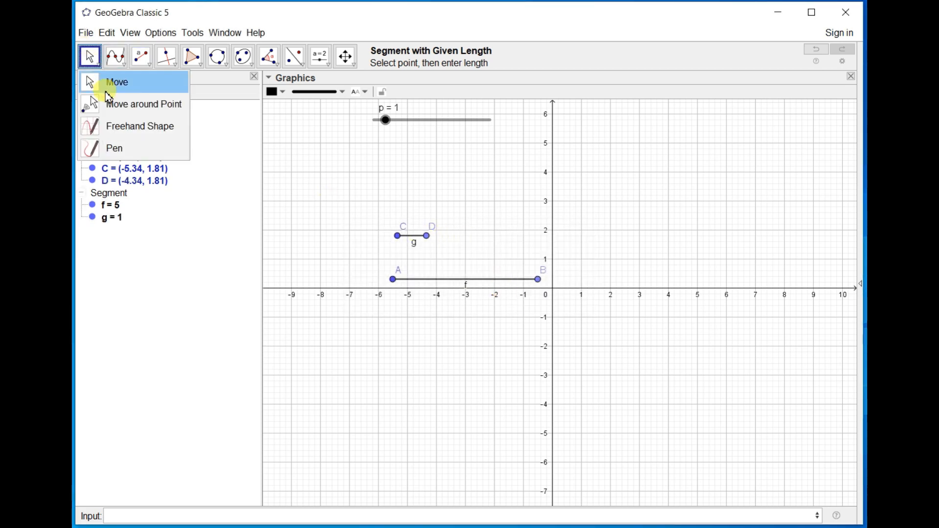
left_click(107, 91)
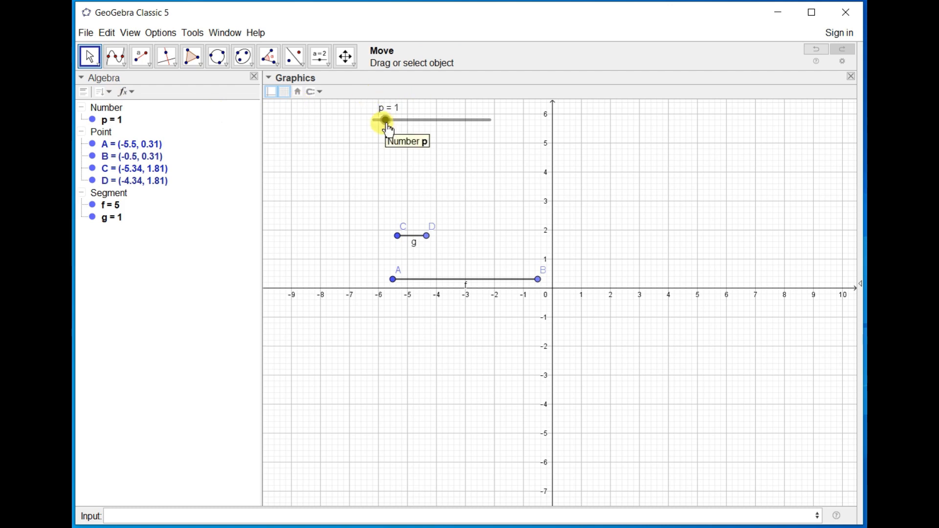
left_click_drag(388, 127, 560, 157)
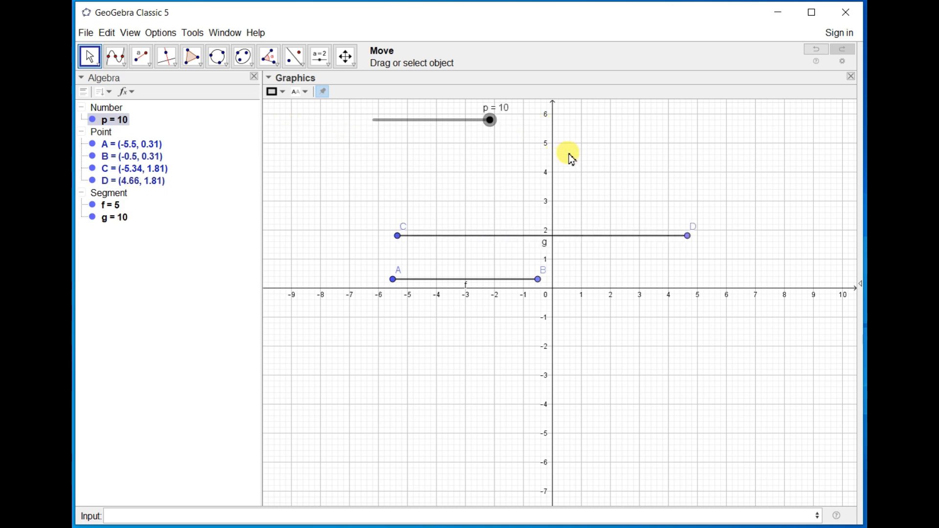
key("ctrl+a")
key("Delete")
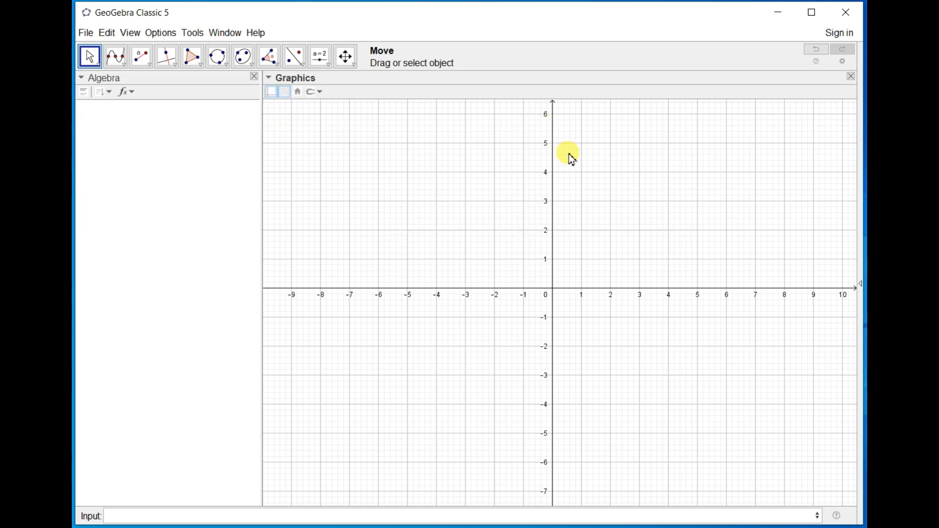
Draw a ray starting at about (-7.06, 2.59) and passing through about (0.94, 2.49).
left_click(142, 61)
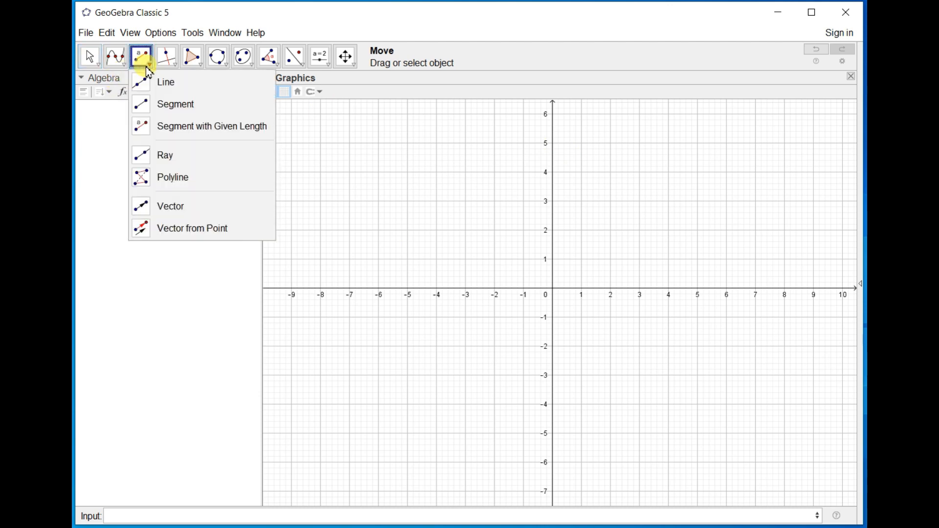
left_click(160, 164)
left_click(347, 213)
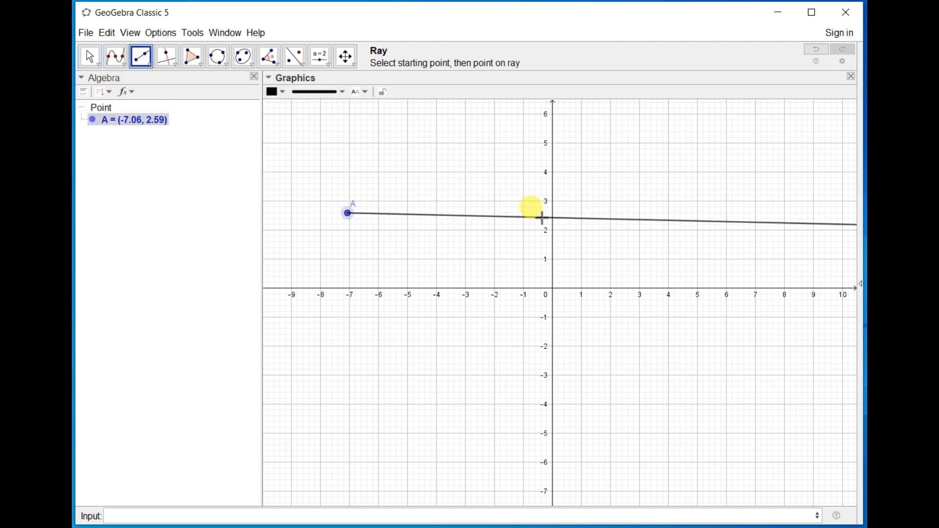
left_click(581, 217)
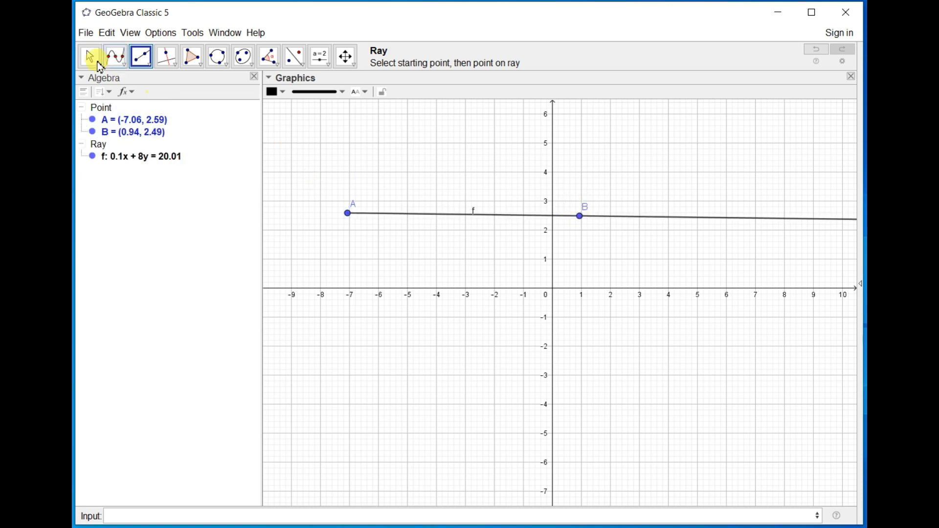
left_click(88, 57)
Draw a polyline through about (-5.5, 3.31), (-6.02, -0.81), (-0.78, 1.25), (-0.94, 4.17), (-3.08, 1.71) and (-3.6, 5.25).
left_click(143, 65)
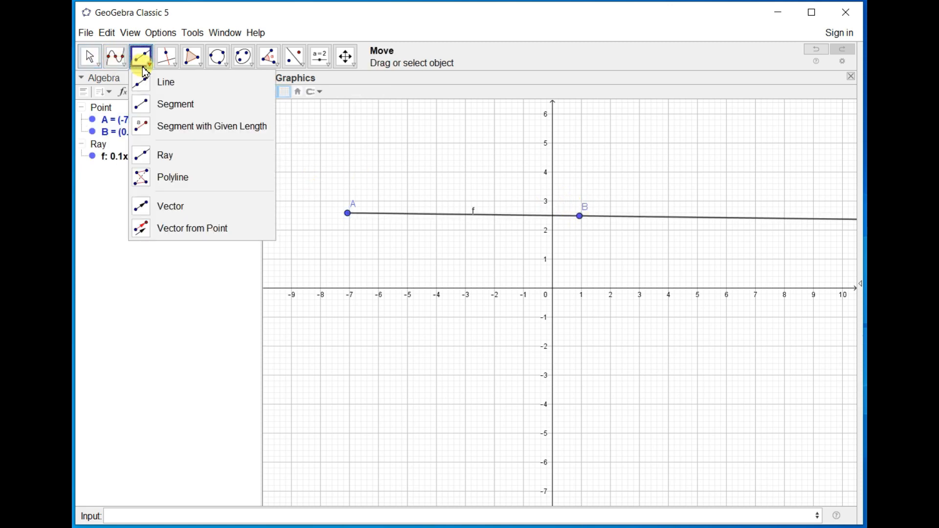
left_click(147, 178)
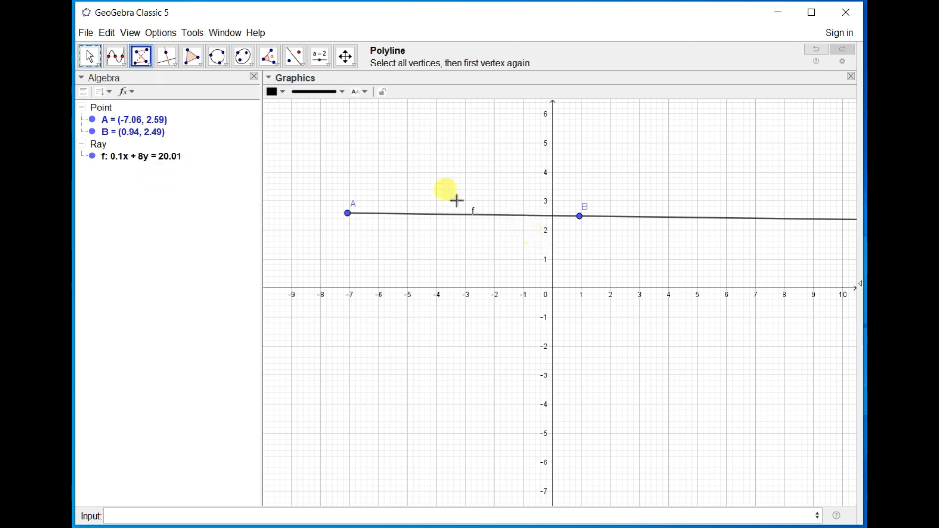
left_click(393, 192)
left_click(379, 312)
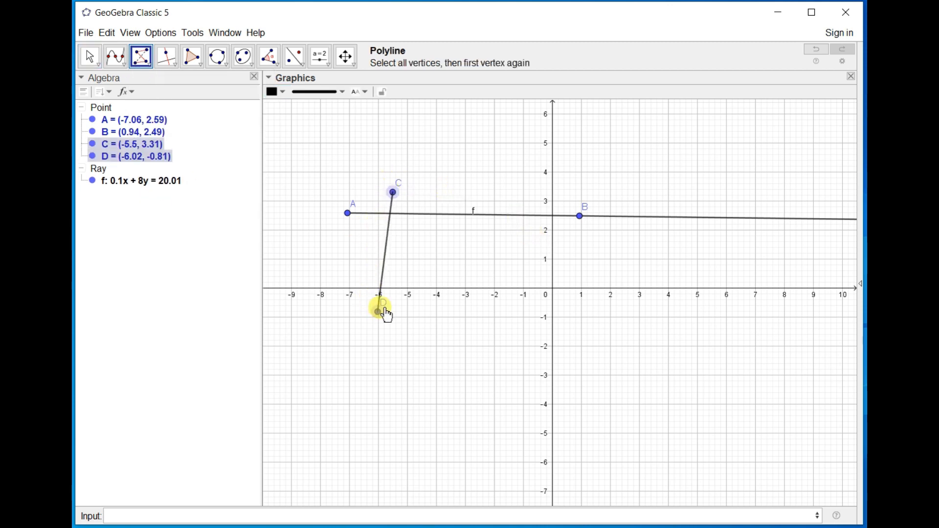
left_click(530, 252)
left_click(524, 168)
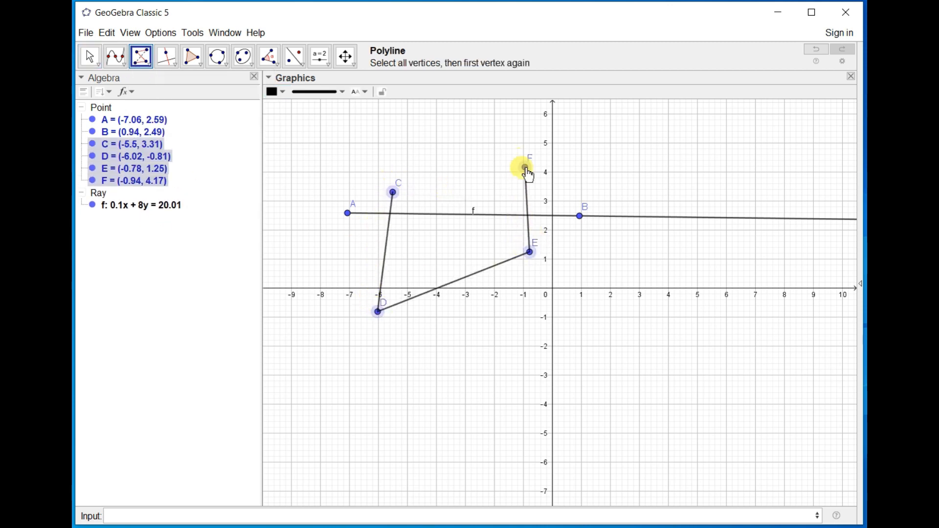
left_click(463, 239)
left_click(448, 136)
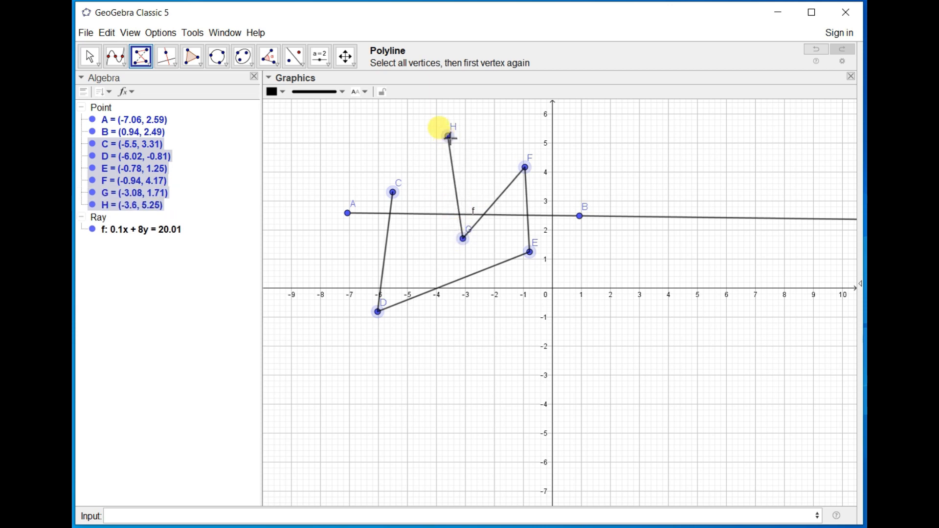
left_click(394, 192)
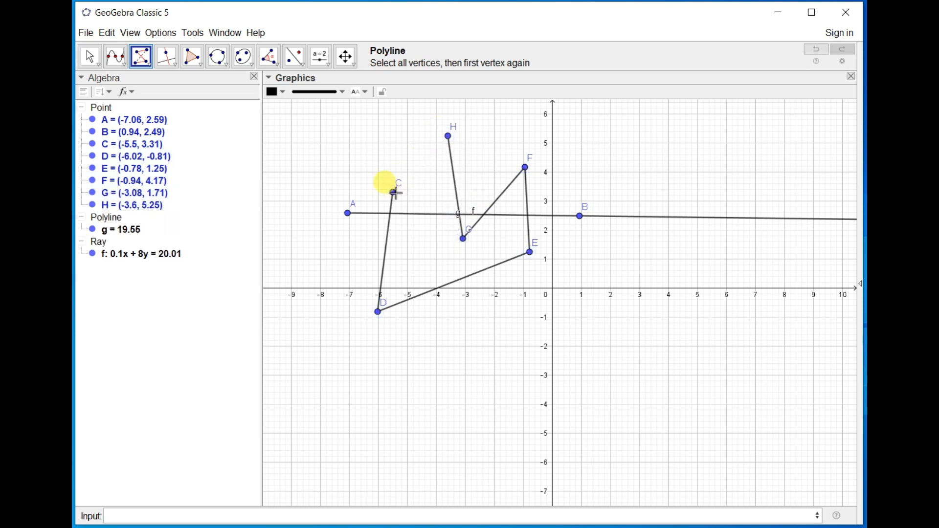
Reshape the polyline by moving vertex G to about (-2.38, 4.85), E to (-1, 0) and C to about (-8.9, 0.51).
left_click(90, 58)
left_click_drag(463, 240, 487, 151)
left_click_drag(532, 262, 524, 288)
left_click_drag(392, 195, 296, 275)
Delete the ray and the polyline together with all their points.
key("ctrl+a")
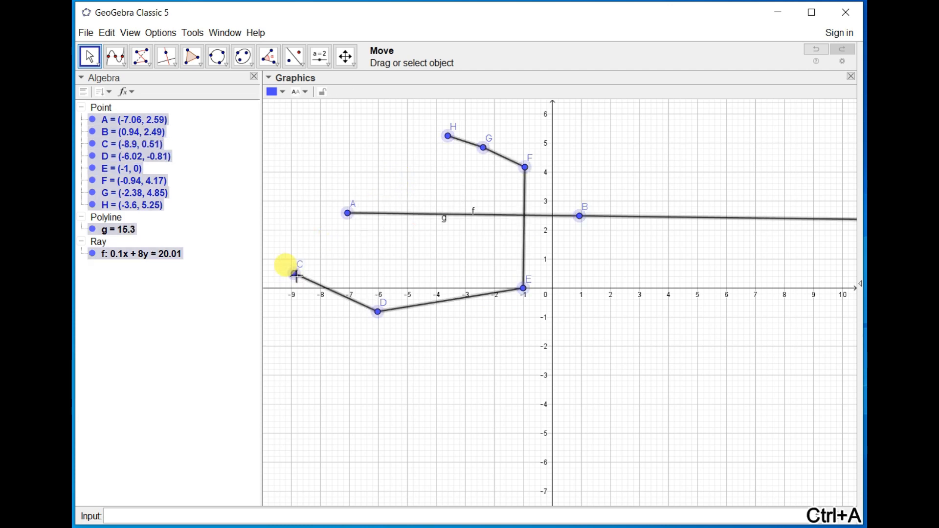
key("Delete")
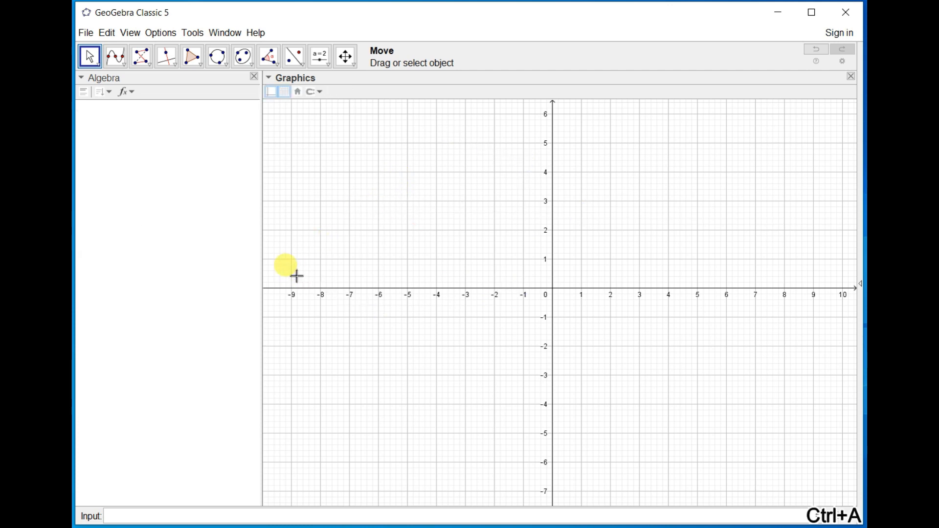
Draw a stair-shaped polyline with seven vertices rising from about (0.98, 0.77) to about (8.12, 5.73).
left_click(140, 59)
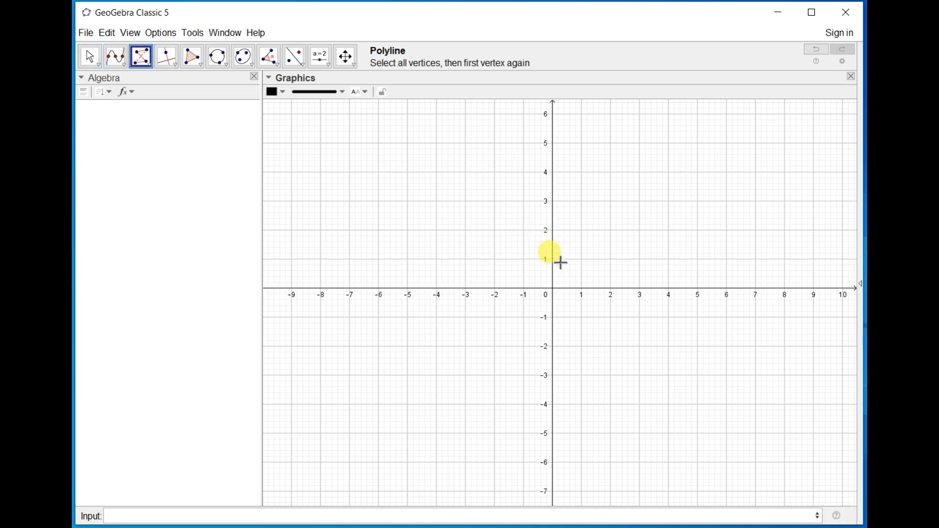
left_click(581, 266)
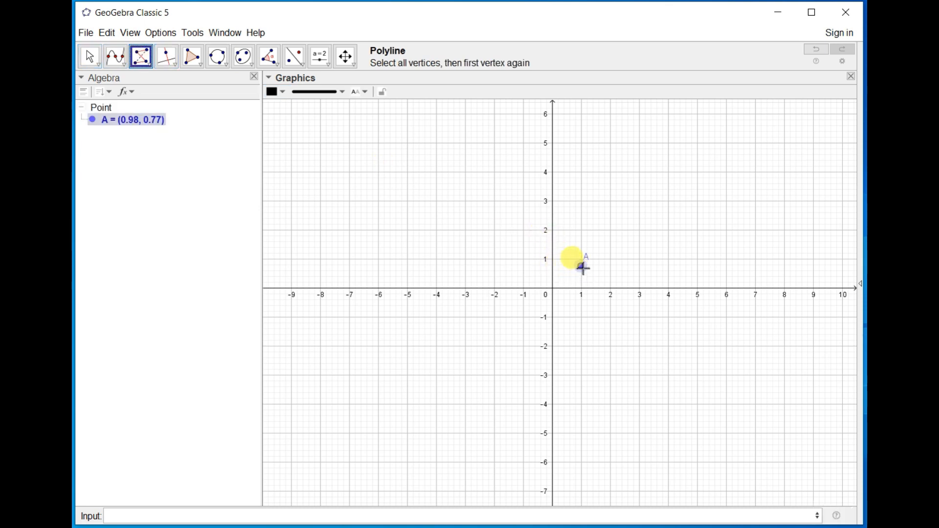
left_click(609, 223)
left_click(659, 223)
left_click(669, 176)
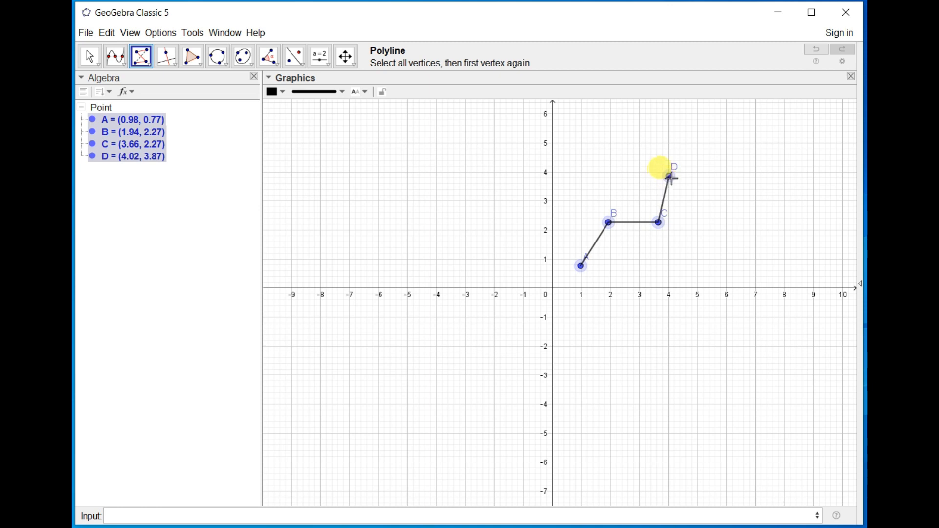
left_click(745, 163)
left_click(755, 122)
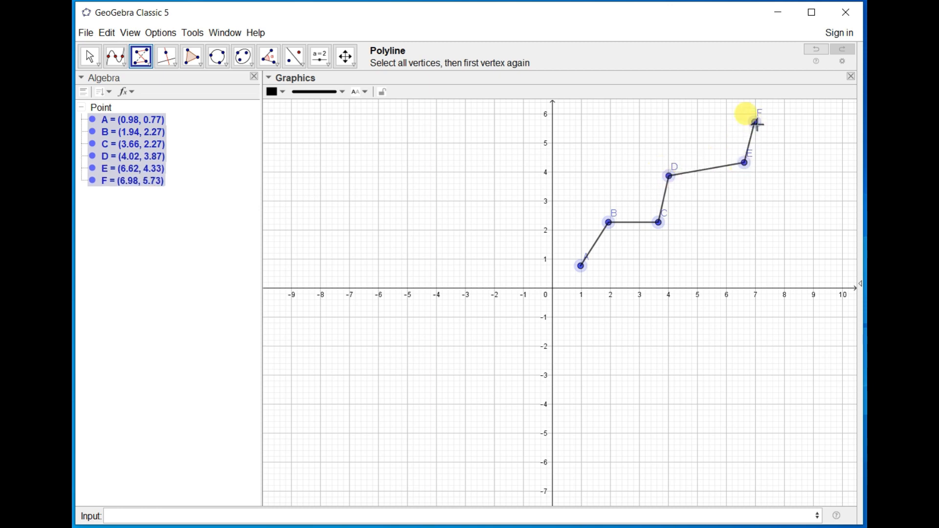
left_click(788, 121)
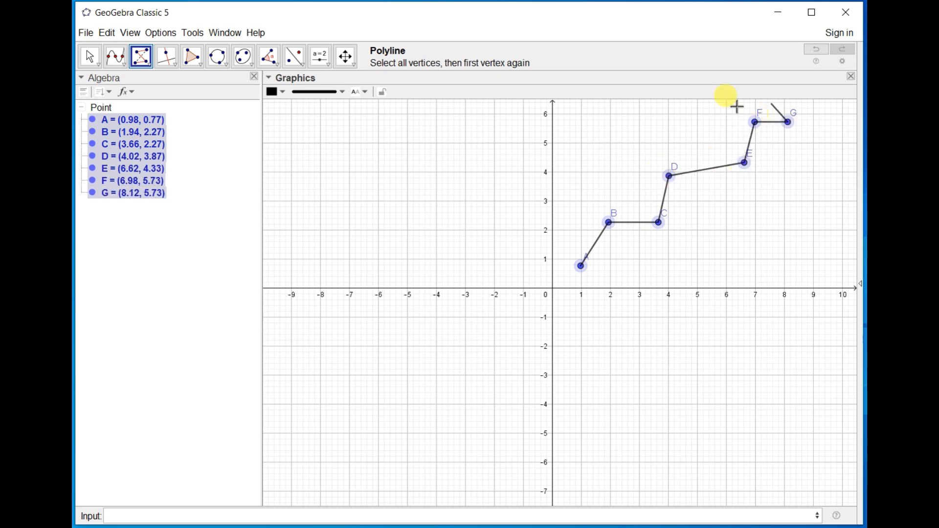
left_click(582, 268)
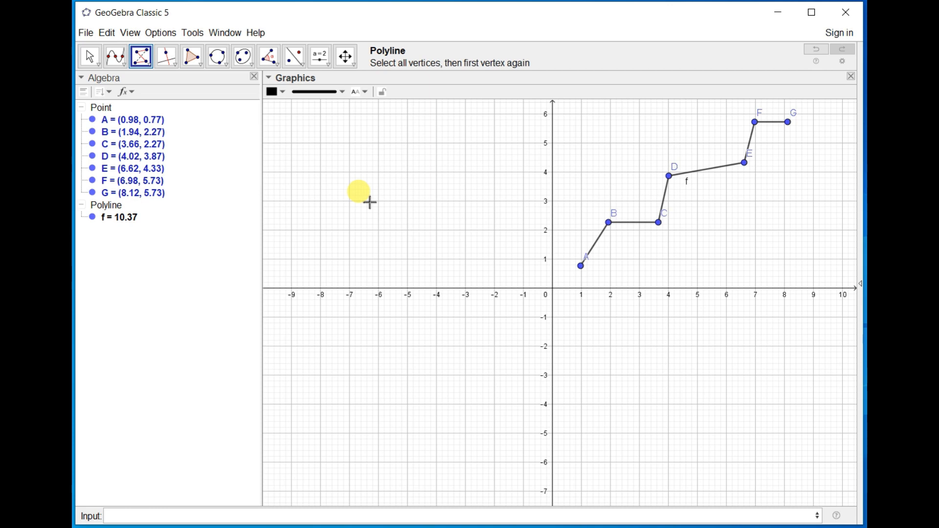
Draw a second polyline with three vertices at about (-3.04, 3.21), (-5.12, 0.87) and (-2, 1).
left_click(145, 66)
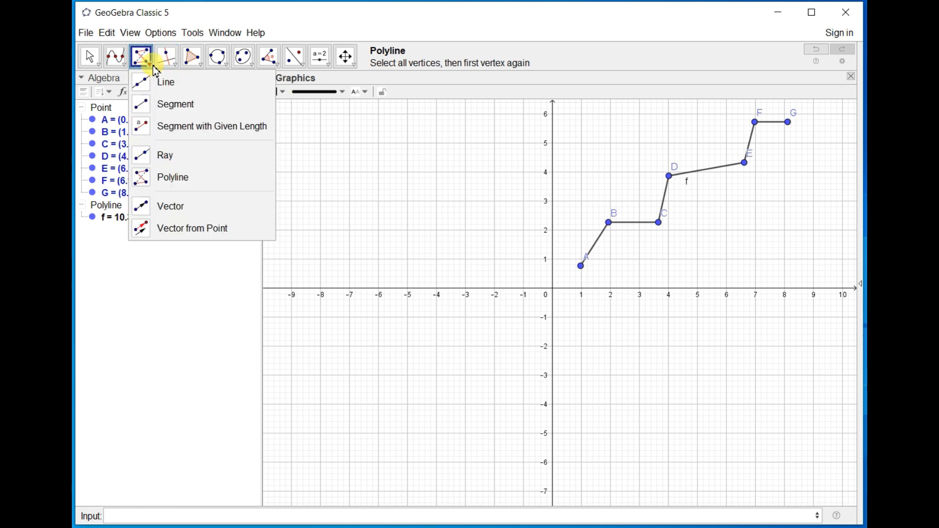
left_click(161, 179)
left_click(464, 195)
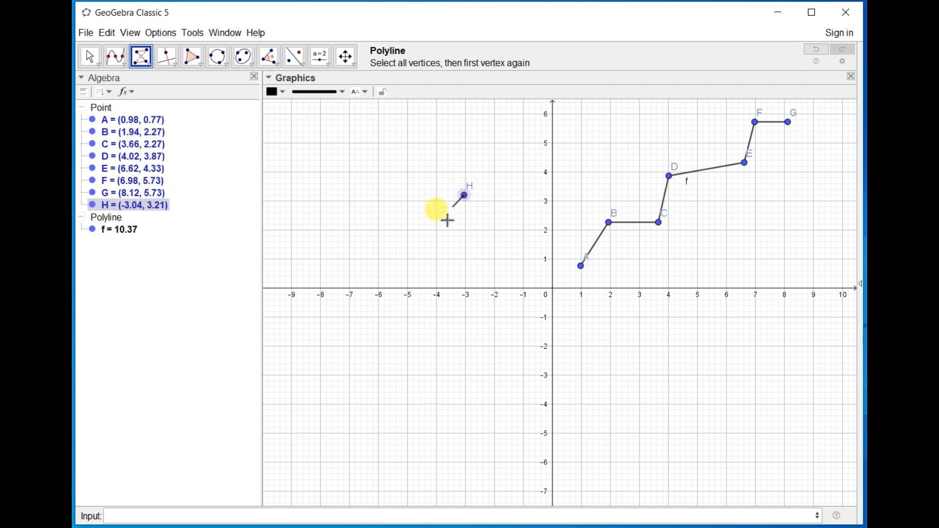
left_click(404, 263)
left_click(494, 260)
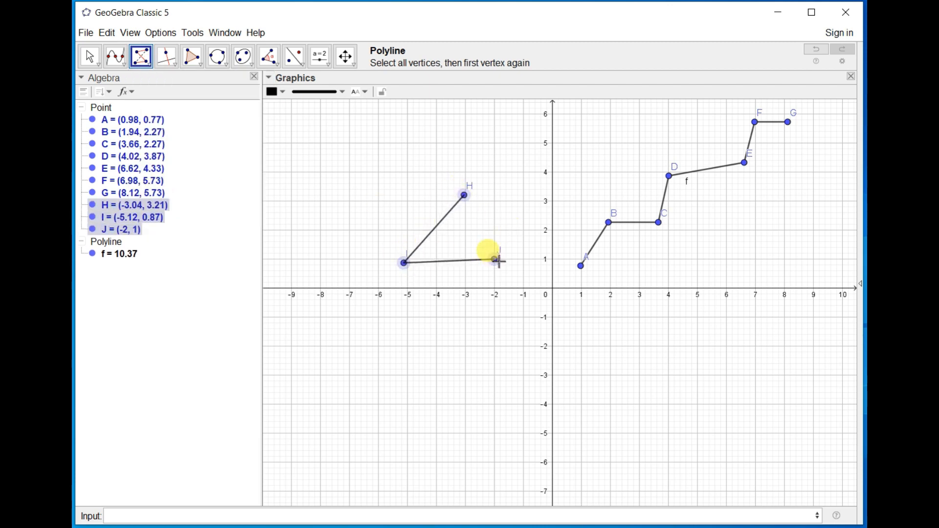
left_click(465, 195)
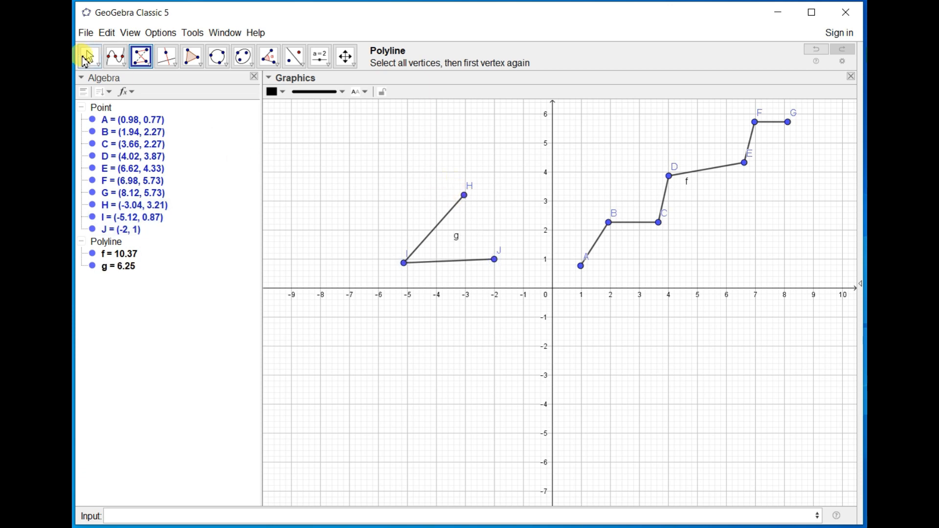
Move vertex H of the three-vertex polyline to about (-3.72, 3.39), and delete both polylines with all their points.
left_click(89, 56)
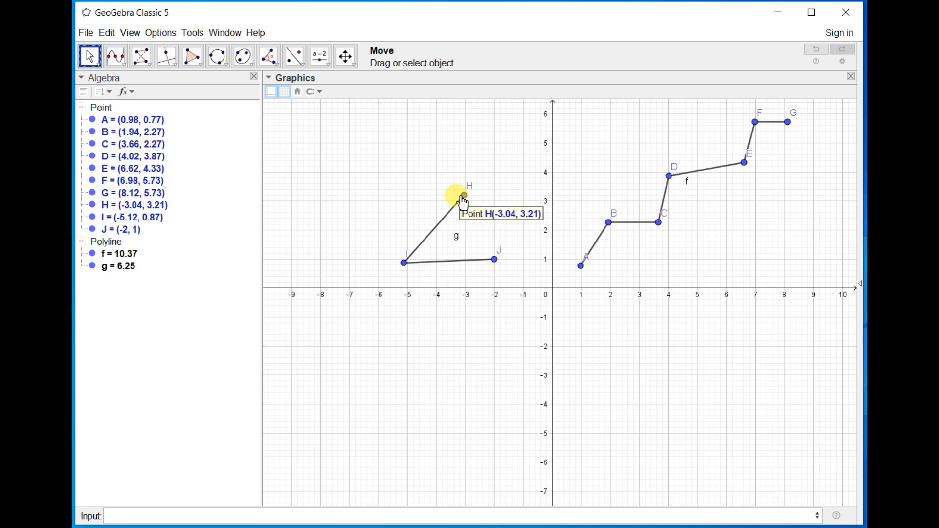
left_click_drag(463, 199, 445, 190)
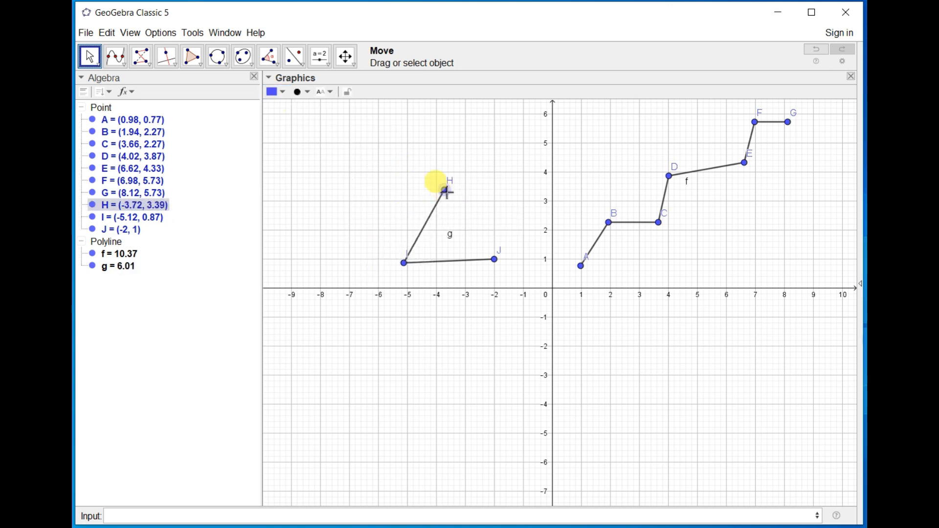
left_click(424, 237)
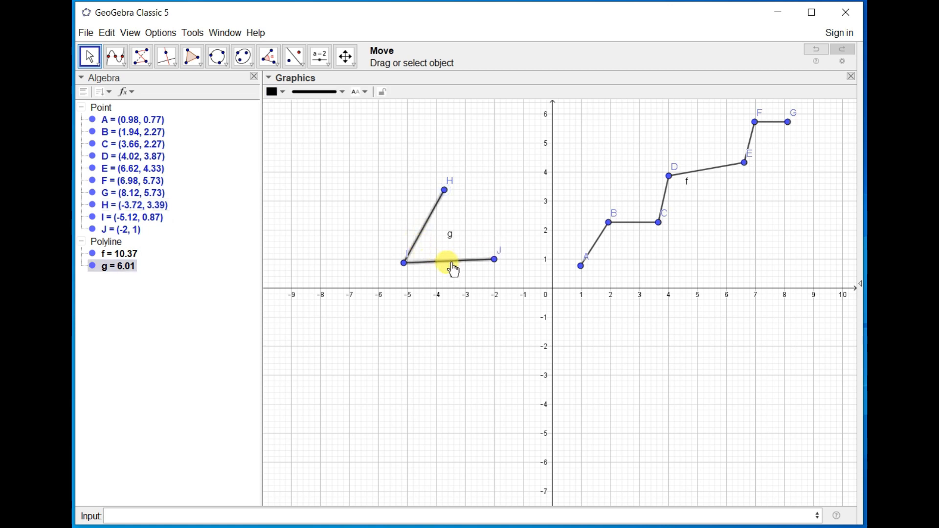
key("ctrl+a")
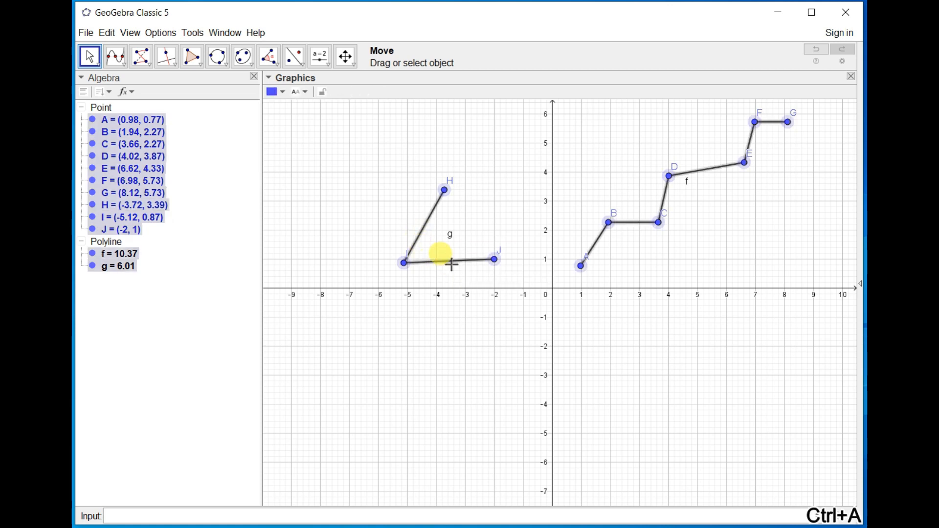
key("Delete")
Draw two vectors: from about (-4.08, 1.19) to (3.7, 3.03), and from about (-4.06, -3.49) to (2, 1).
left_click(146, 61)
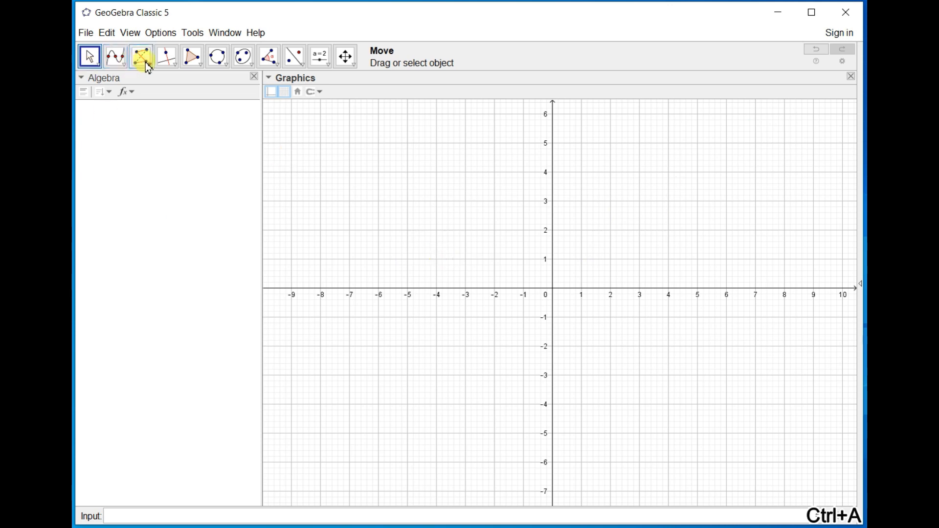
left_click(164, 206)
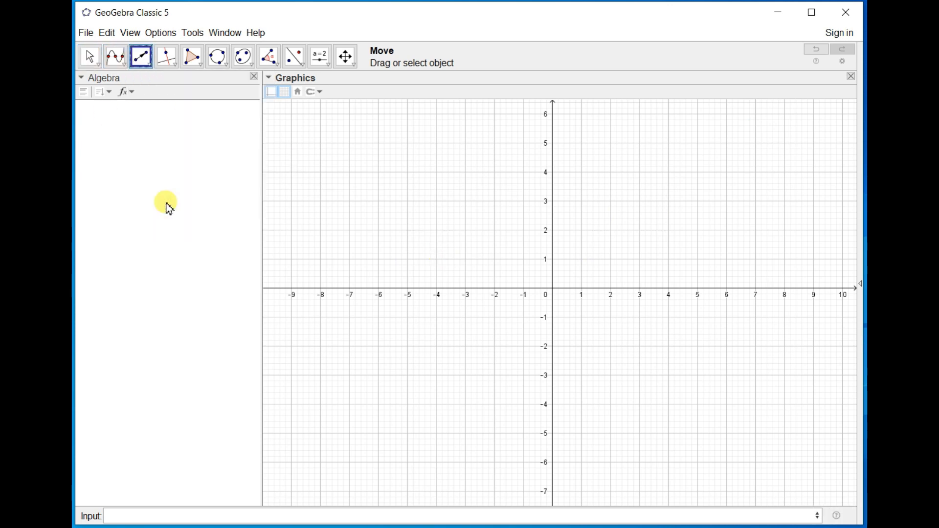
left_click(434, 254)
left_click(660, 200)
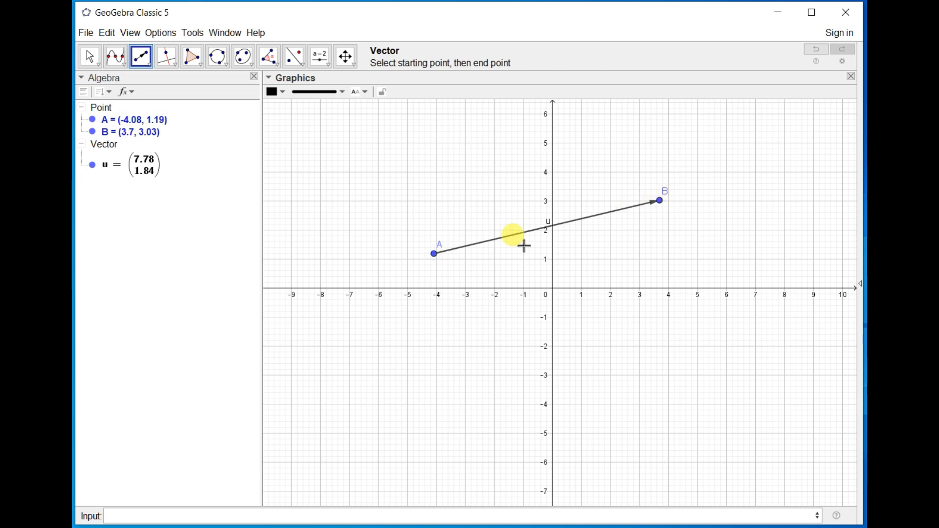
left_click(434, 390)
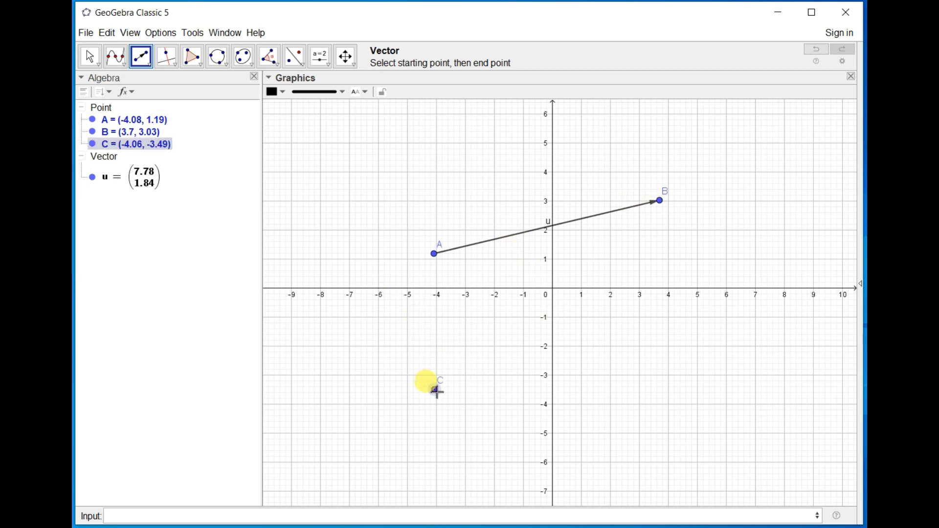
left_click(606, 261)
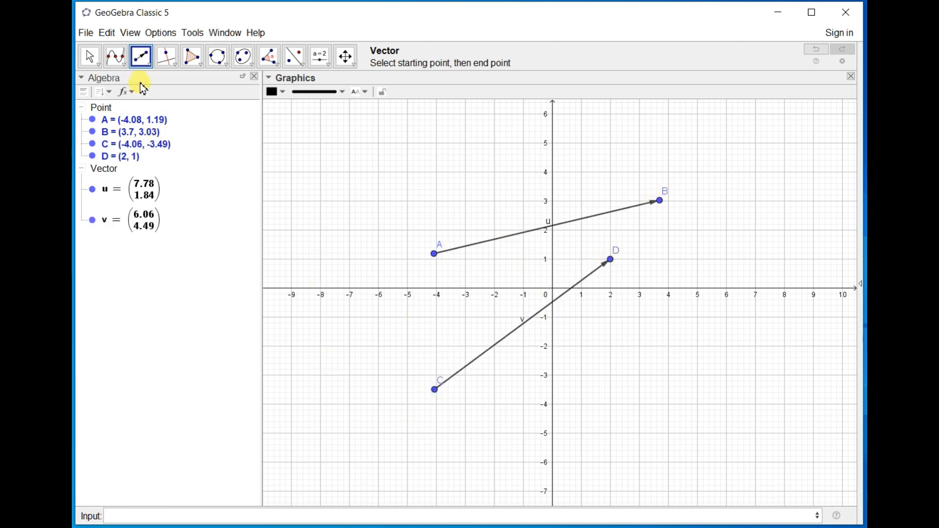
Create a copy of vector v starting at point A with the Vector from Point tool.
left_click(148, 61)
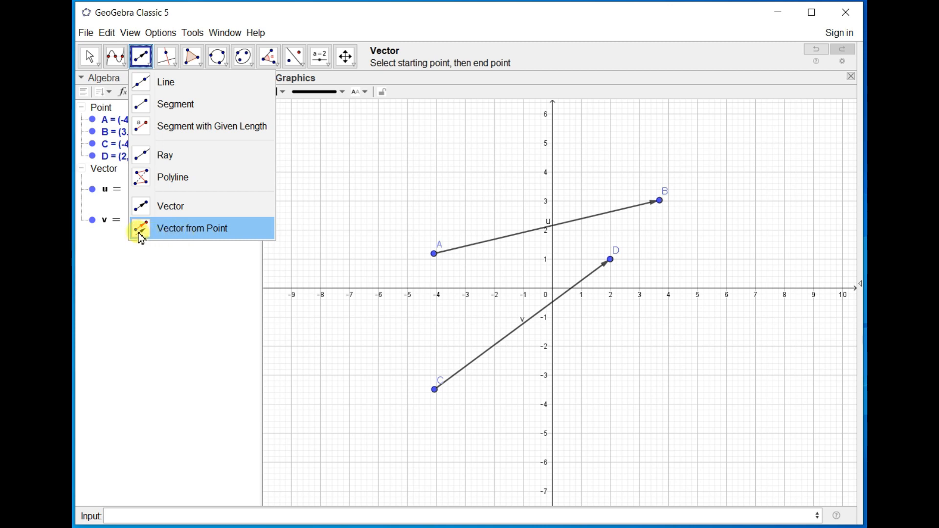
left_click(199, 233)
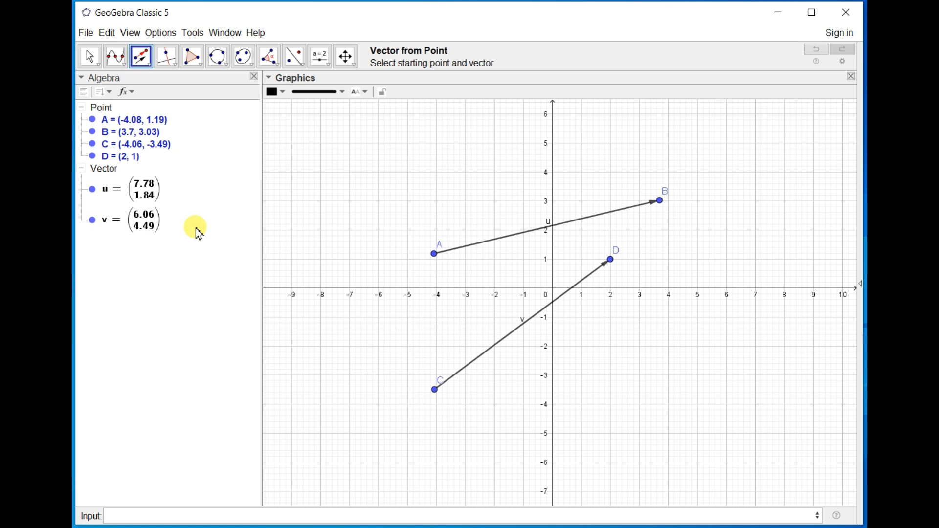
left_click(538, 322)
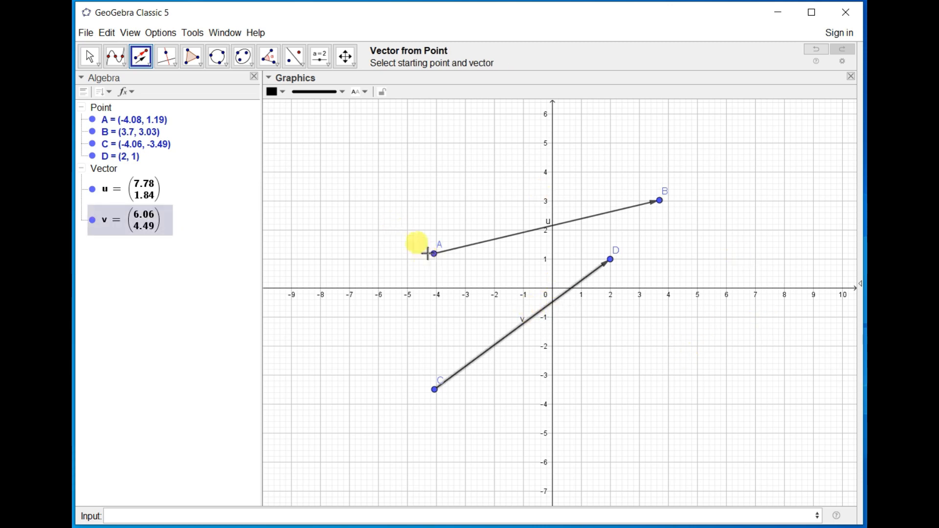
left_click(435, 254)
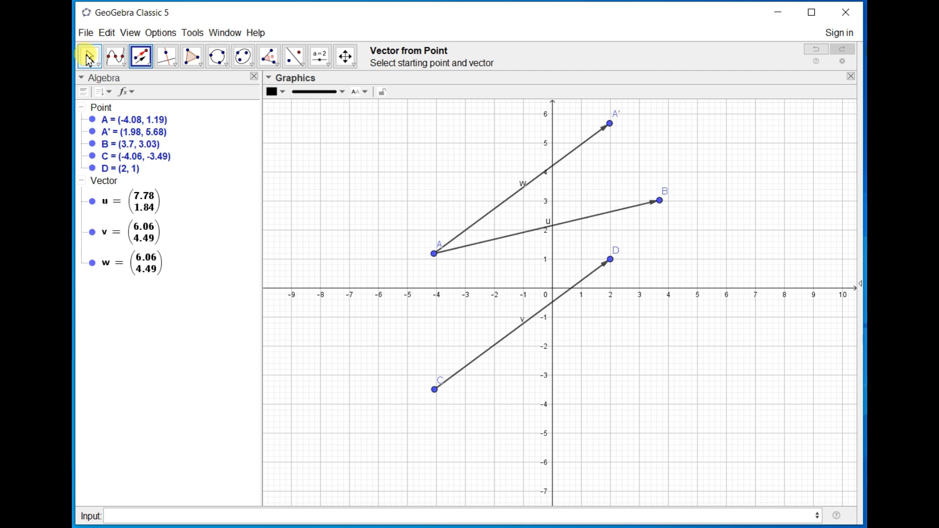
Move point D to about (-1.44, 0.25) and delete the vector from A to B.
left_click(92, 58)
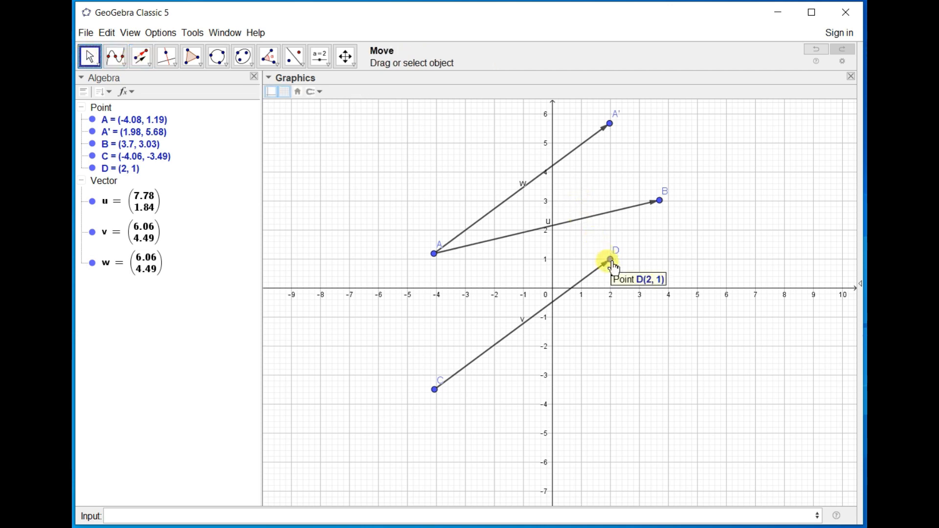
left_click_drag(613, 267, 511, 282)
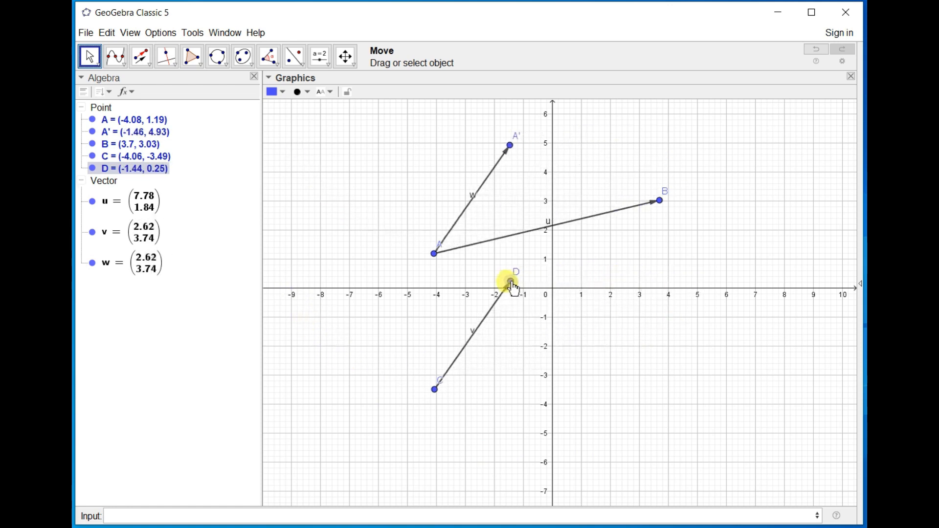
left_click(602, 216)
key("Delete")
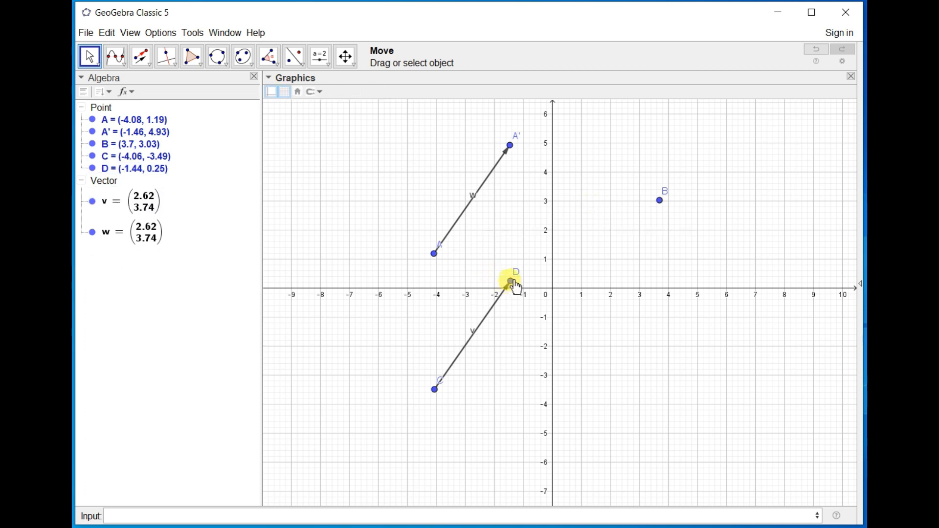
Reshape vector v by moving D to about (2.6, -0.95) and C above the x-axis, and delete all objects.
left_click_drag(510, 281, 629, 321)
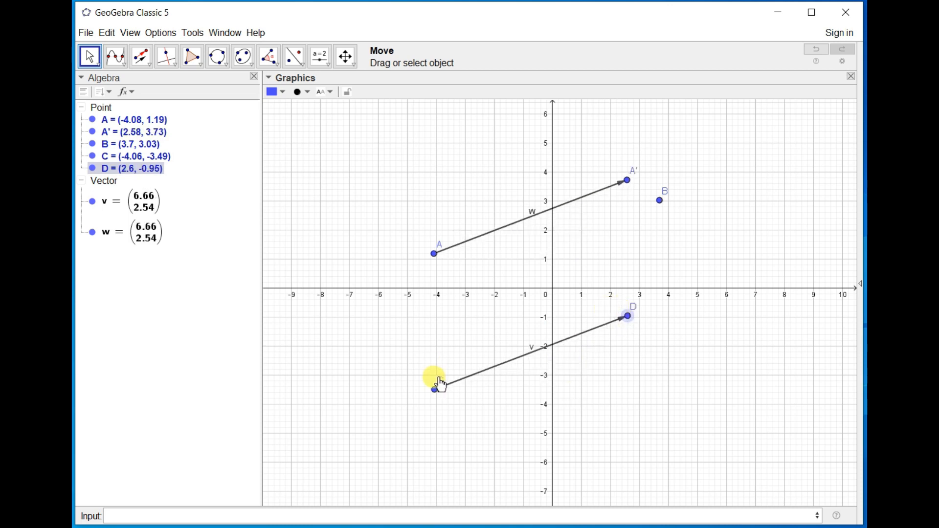
left_click_drag(435, 390, 573, 201)
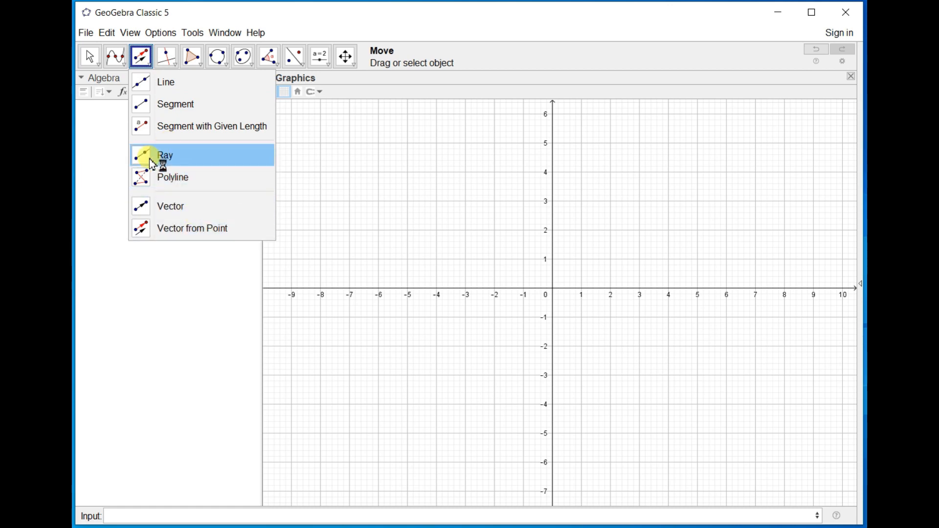
left_click(406, 202)
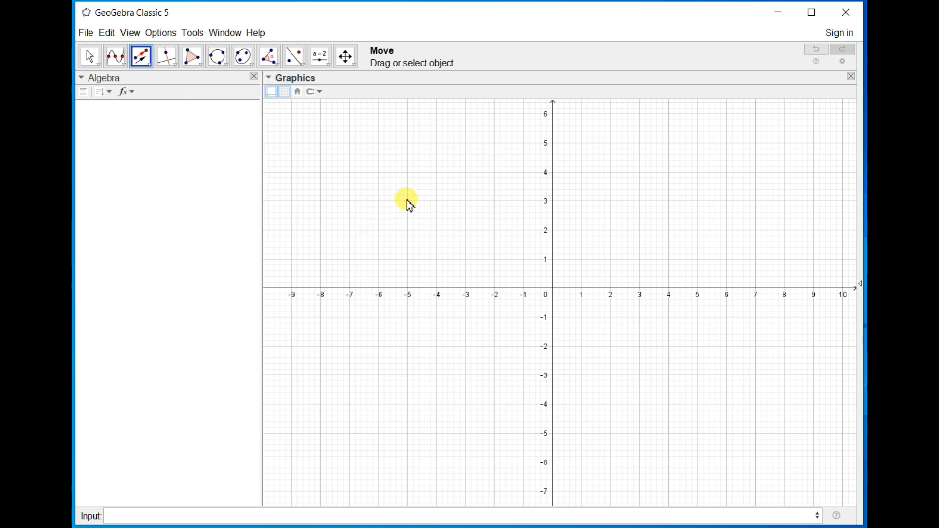
left_click(124, 64)
left_click(139, 83)
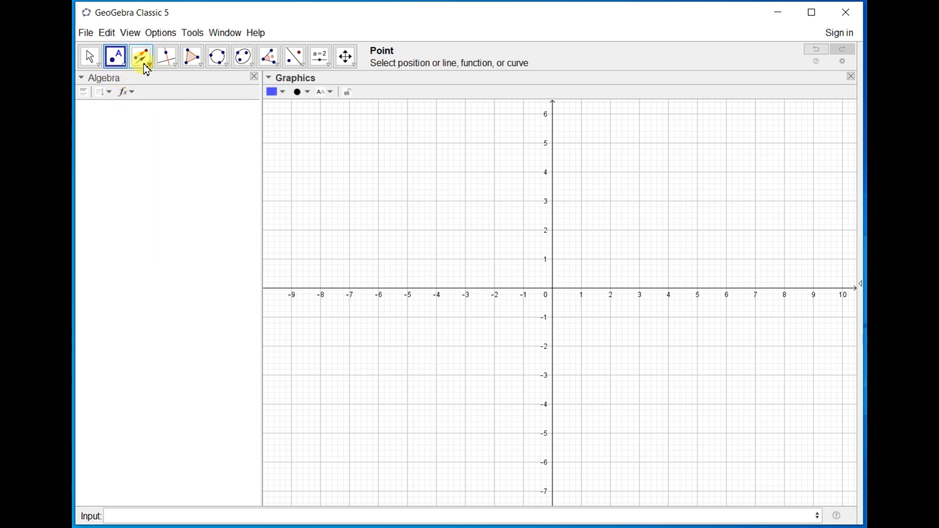
left_click(142, 58)
left_click(159, 83)
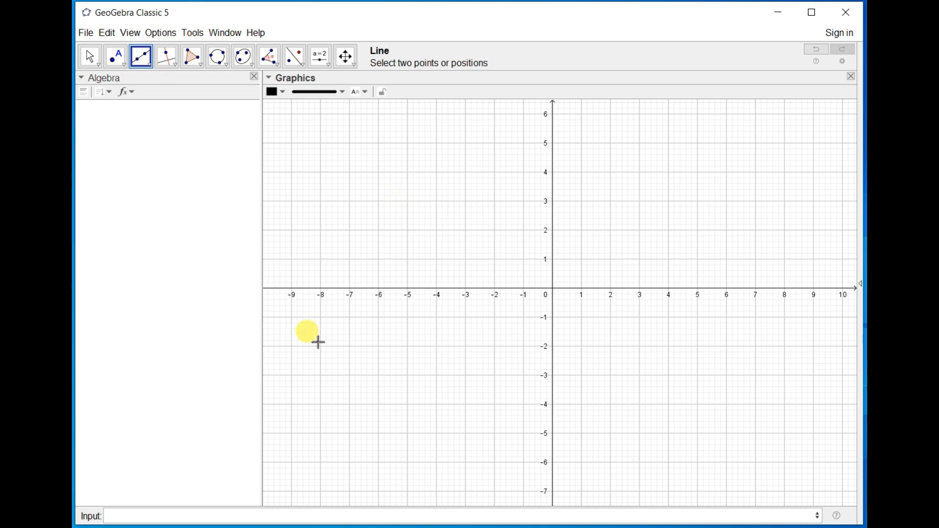
left_click(381, 517)
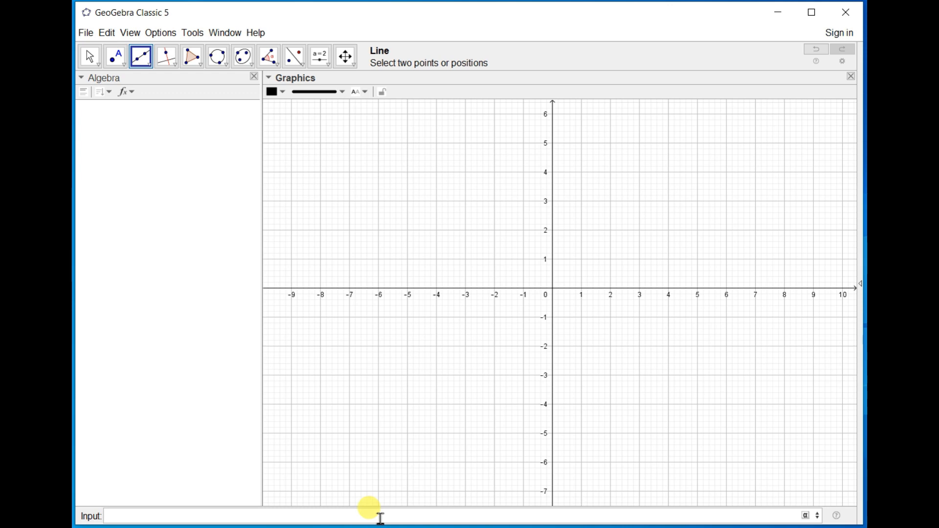
left_click(435, 212)
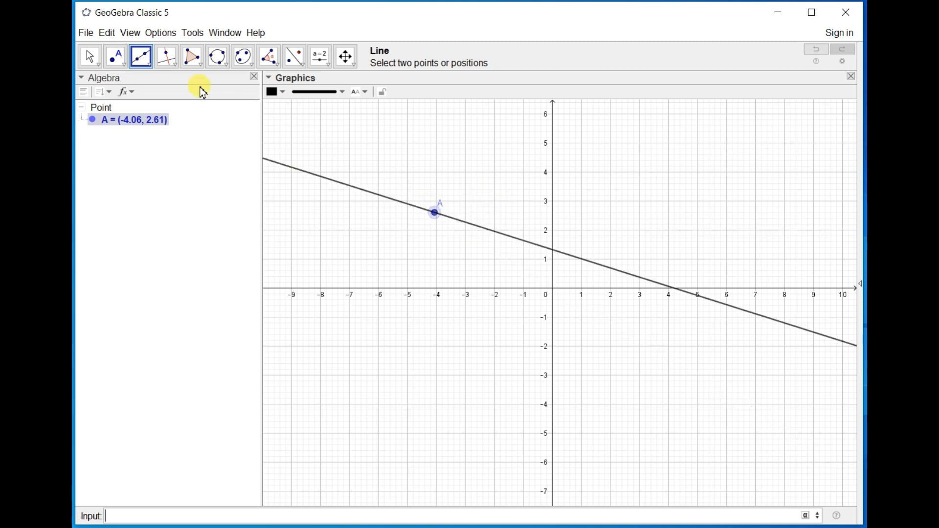
Place point A at (1, 1) and begin a Sequence command in the input line.
left_click(118, 56)
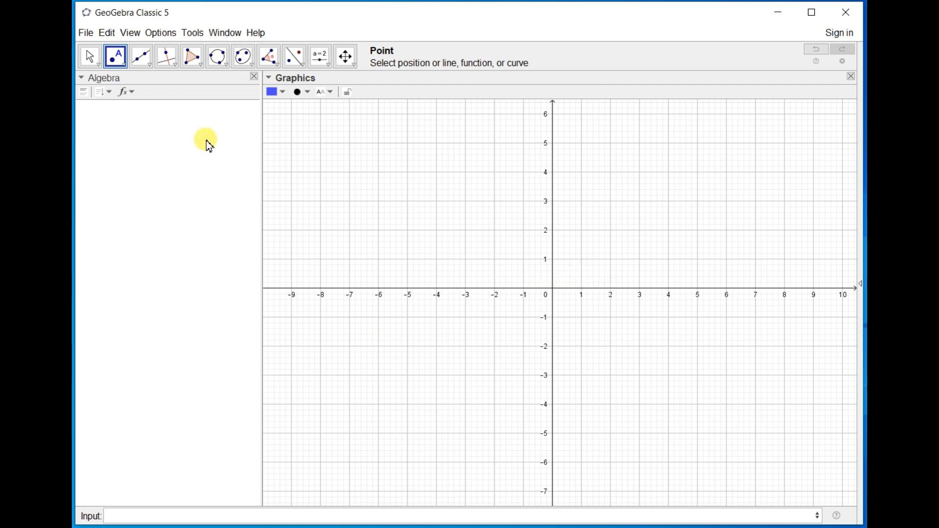
left_click(581, 260)
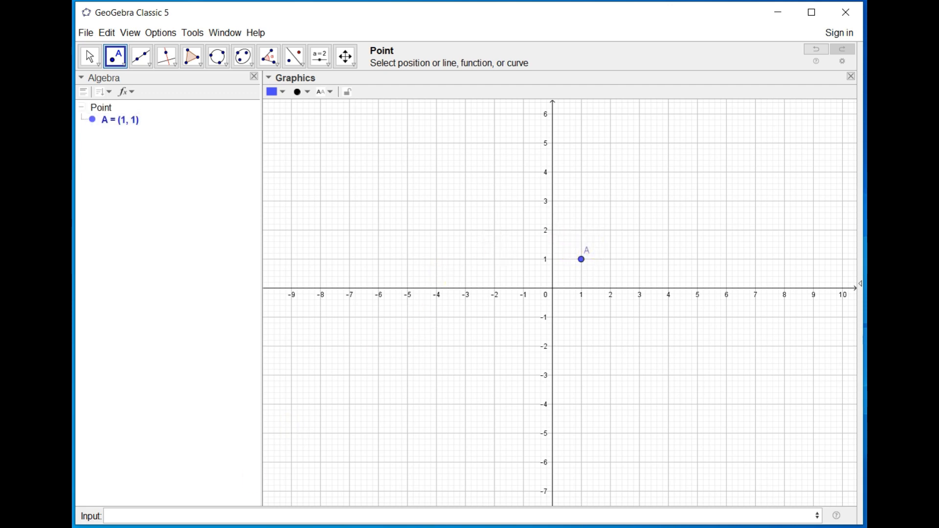
left_click(327, 518)
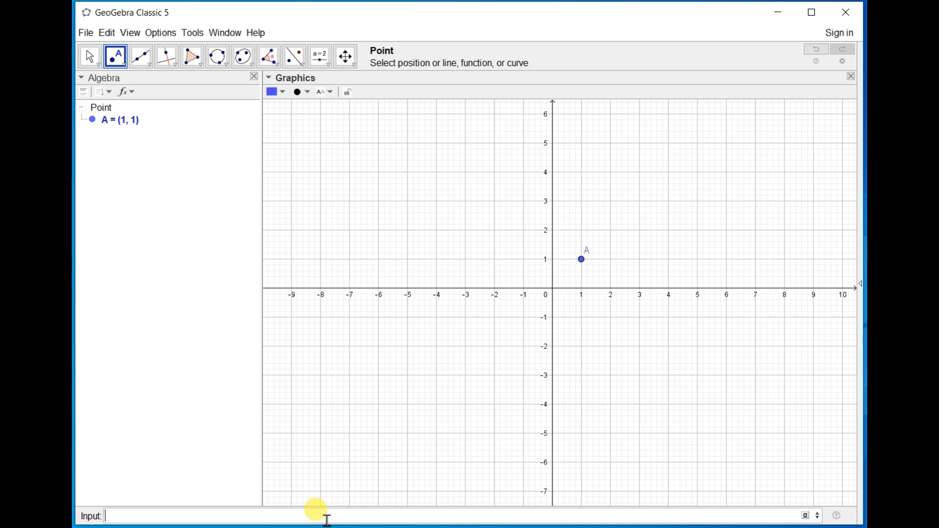
type("Seq")
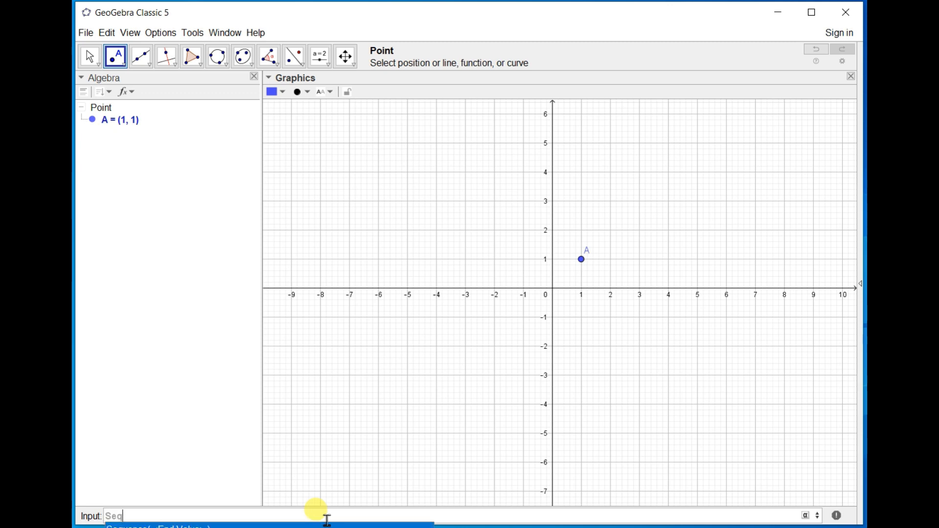
type("u")
key("Return")
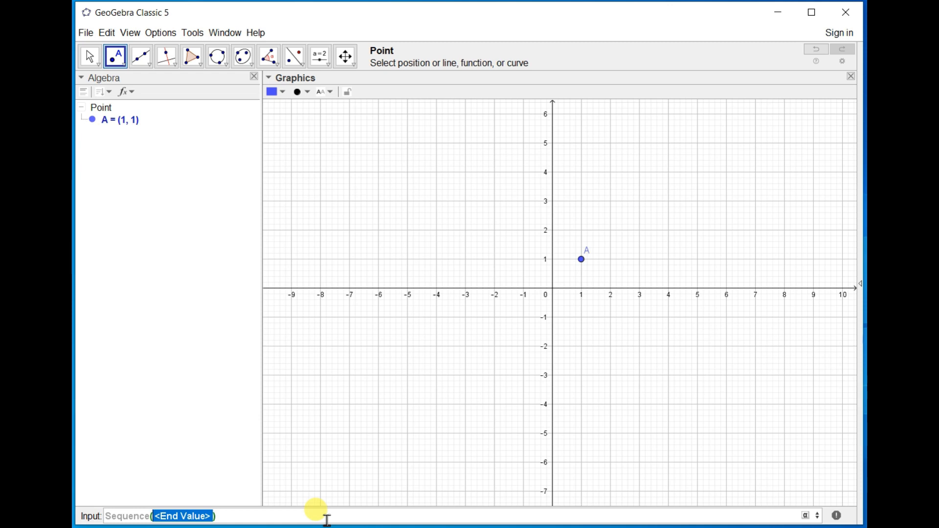
Enter the point (x(A)+a, y(A)) as the expression of the Sequence command.
type("((")
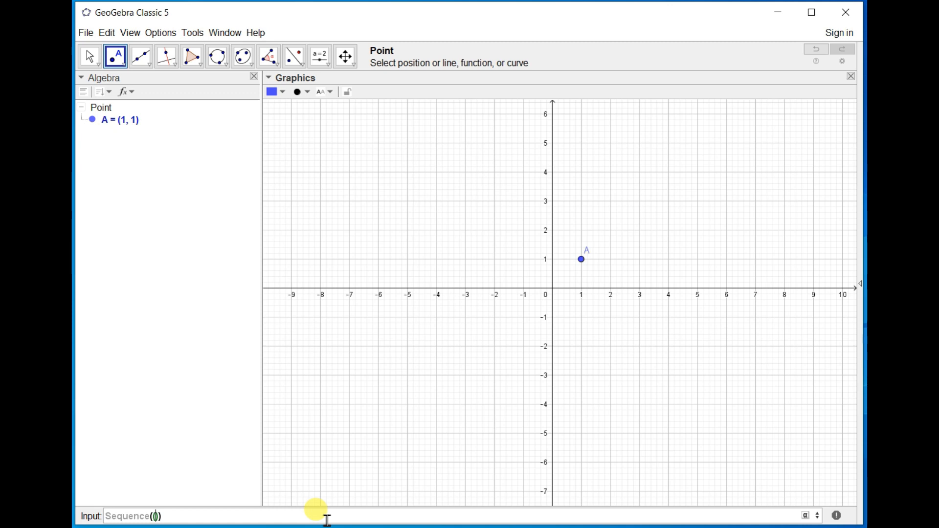
type("x(A")
key("Right")
type("+a")
type(",")
type("y(a")
key("BackSpace")
type("A")
key("Right")
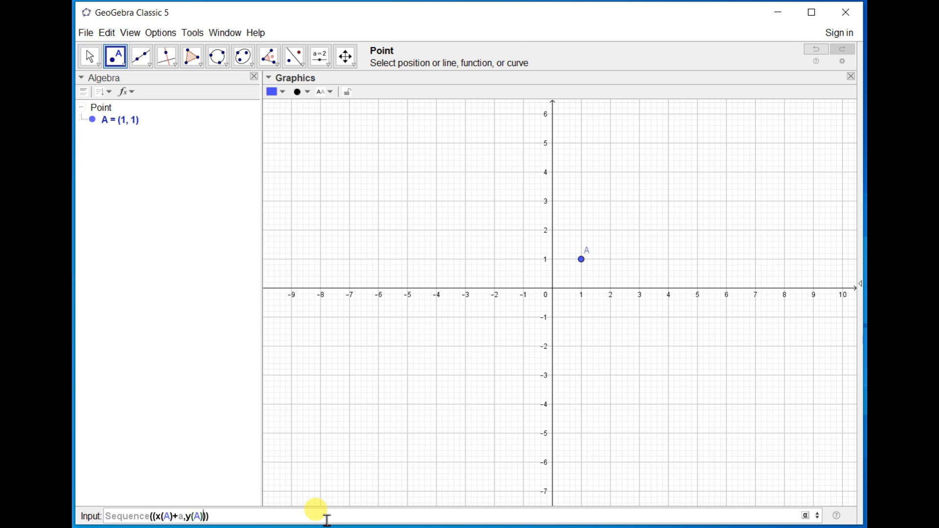
Complete the Sequence with variable a running from 1 to 10 in increments of 1, and create the point list.
key("Right")
type("a,1,10,1")
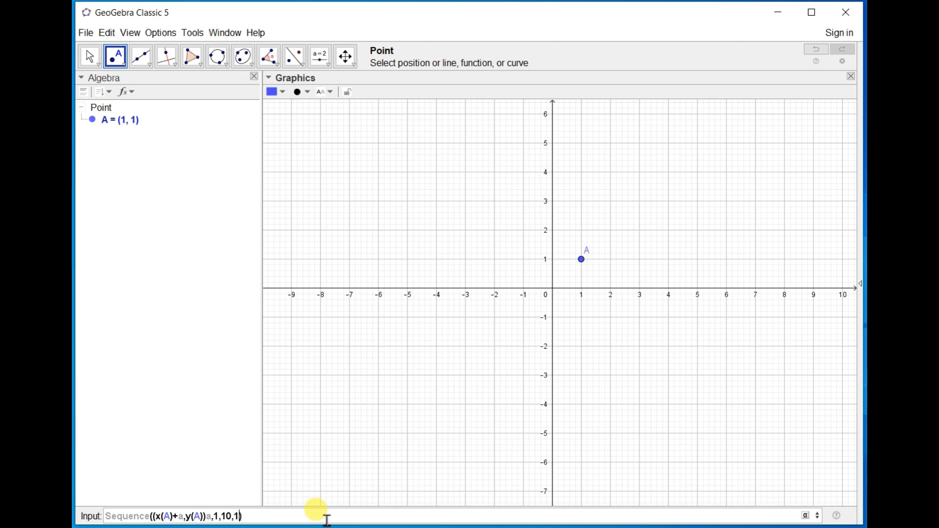
left_click(208, 519)
type(",")
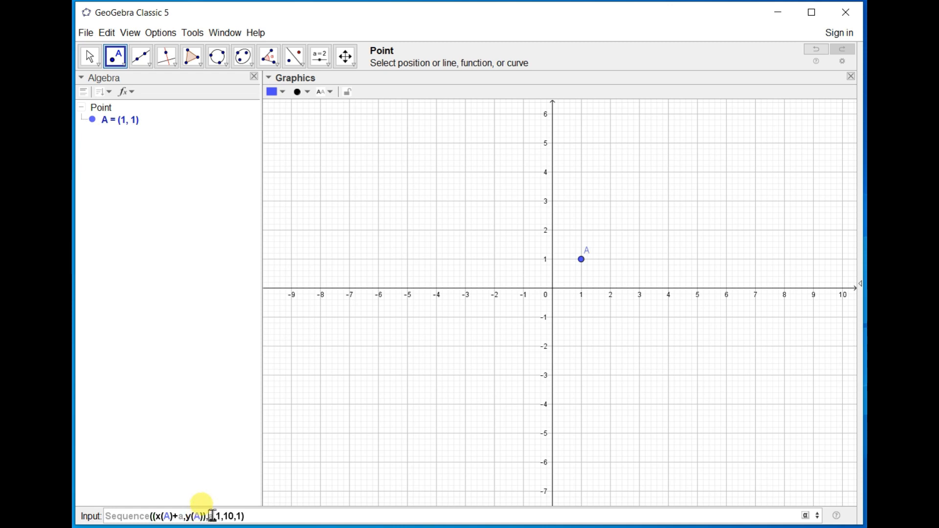
key("Return")
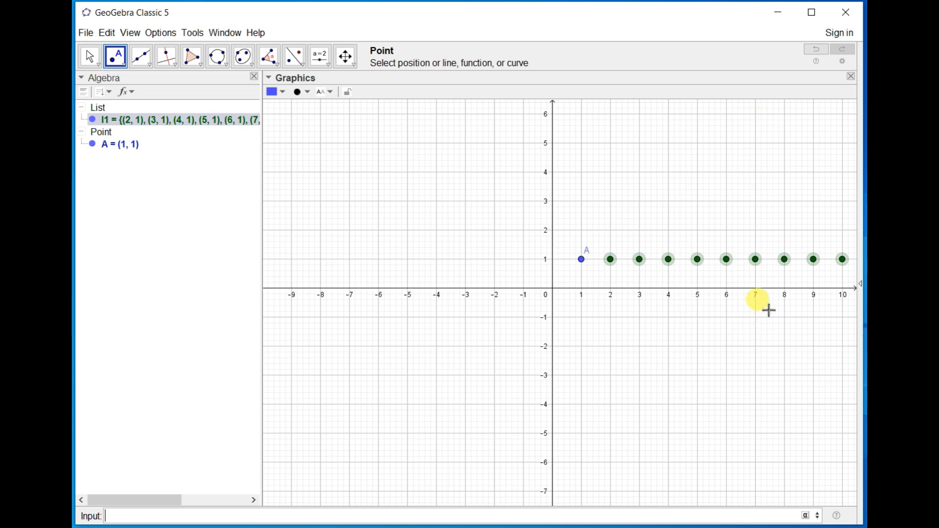
left_click_drag(675, 325, 530, 329)
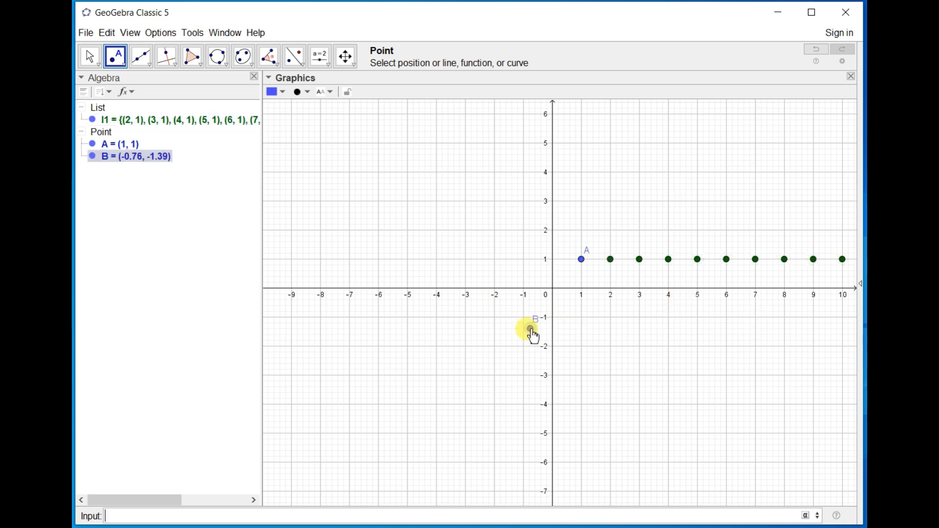
left_click(90, 56)
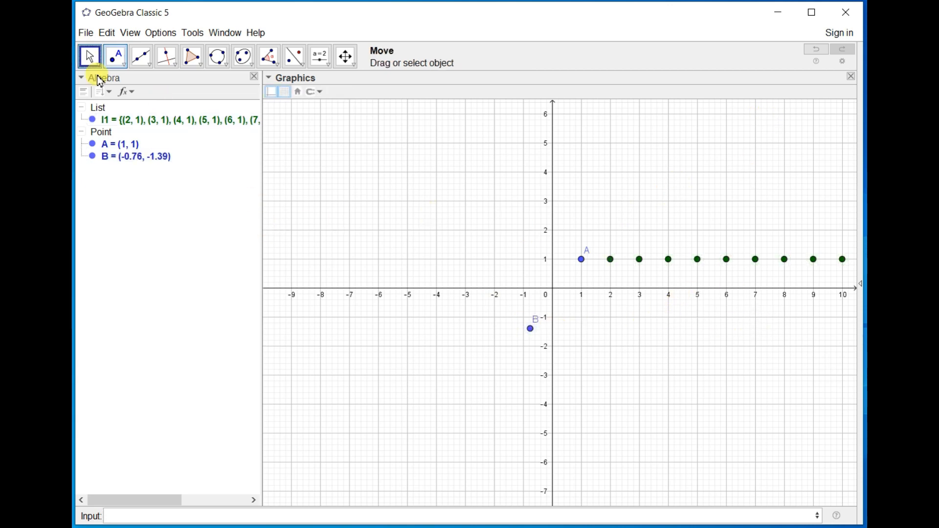
left_click(531, 330)
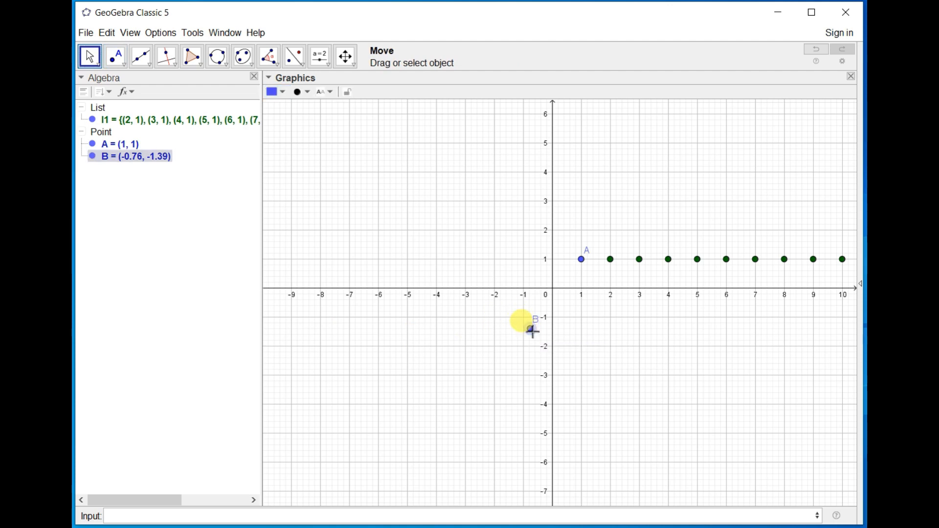
key("Delete")
Open the definition of the point list for redefining.
left_click_drag(612, 336, 450, 338)
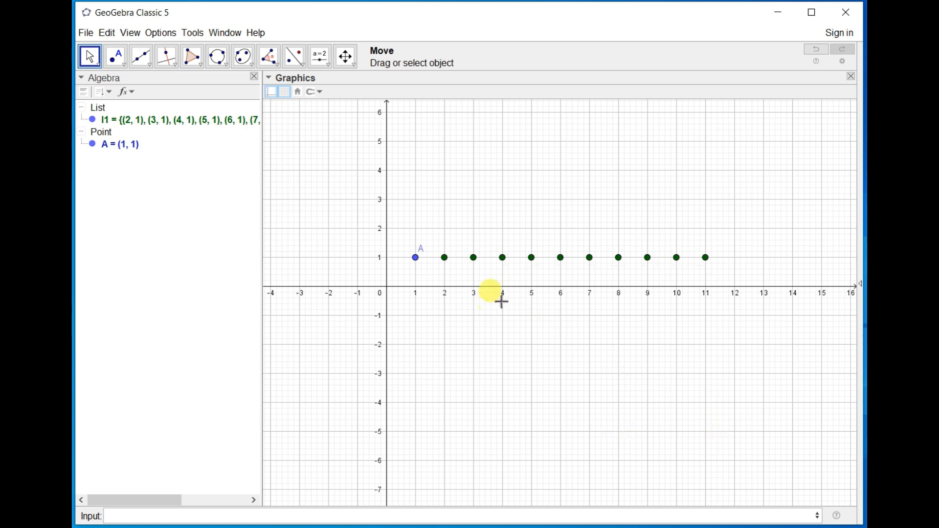
left_click(118, 149)
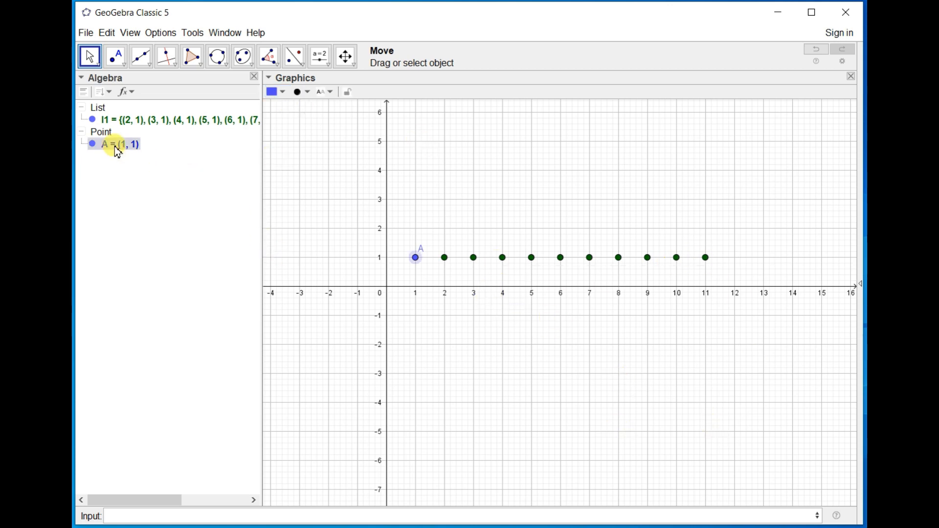
left_click(150, 126)
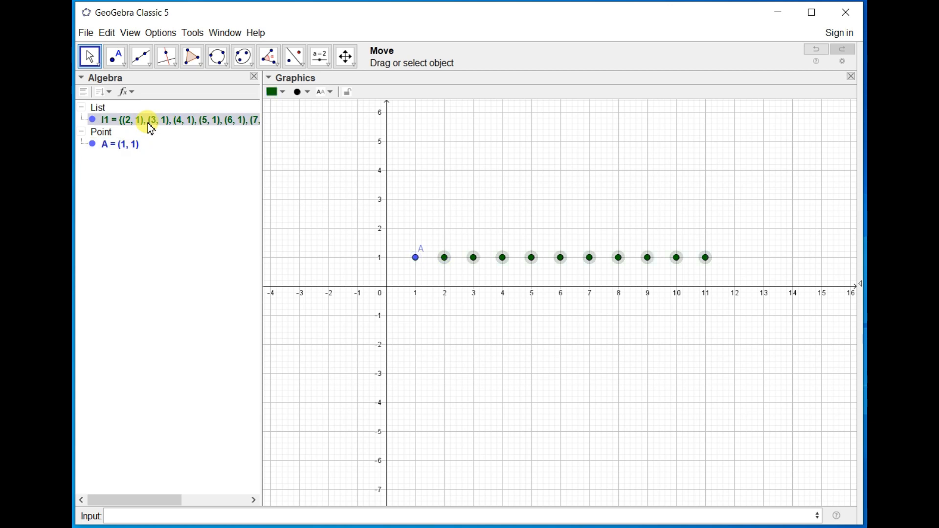
double_click(149, 126)
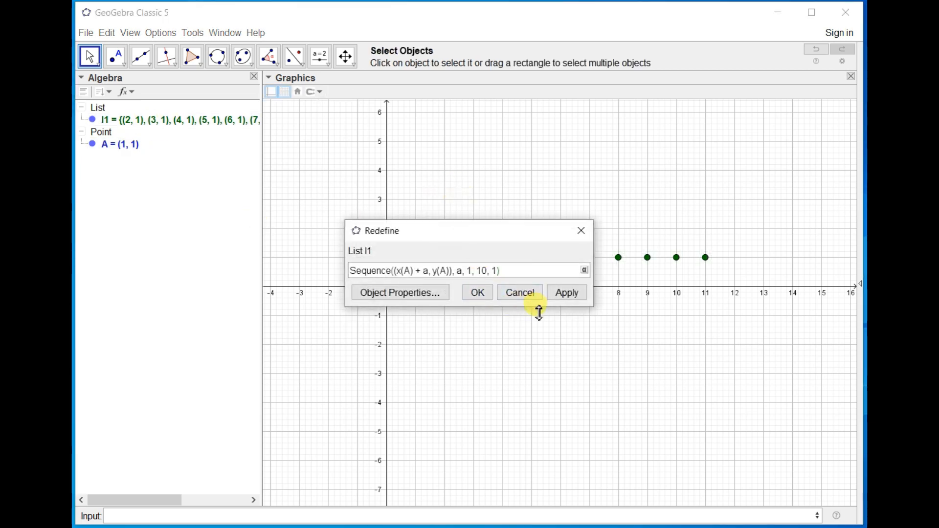
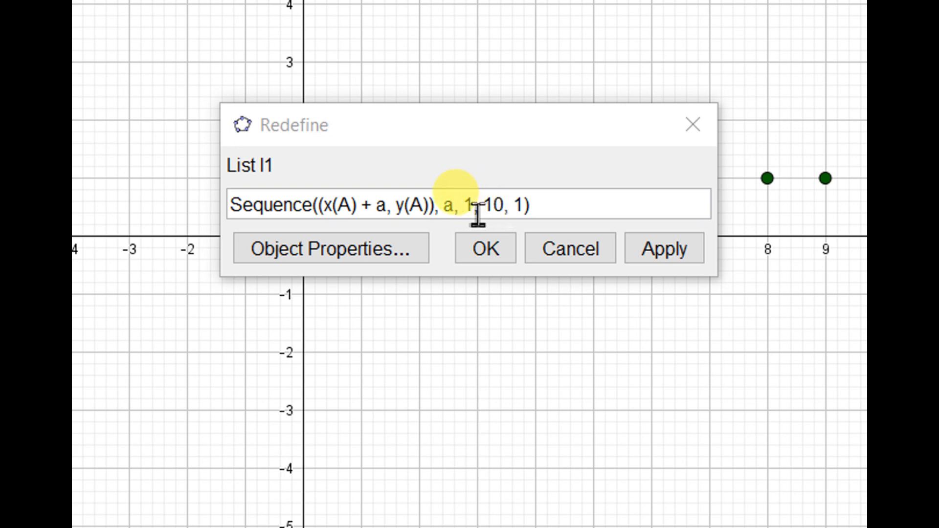
Set the point list's Sequence increment to 0.5 and accept the redefinition.
left_click(476, 214)
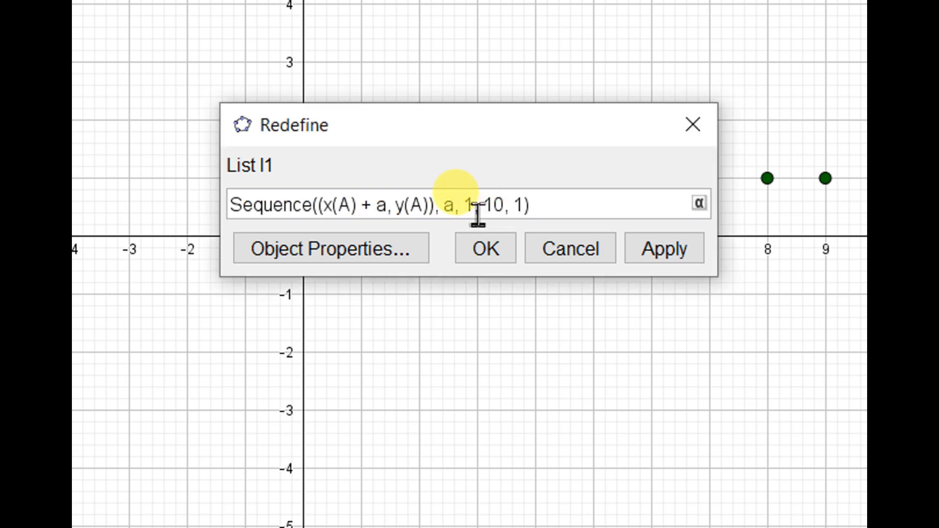
left_click(535, 202)
key("BackSpace")
type("0.5")
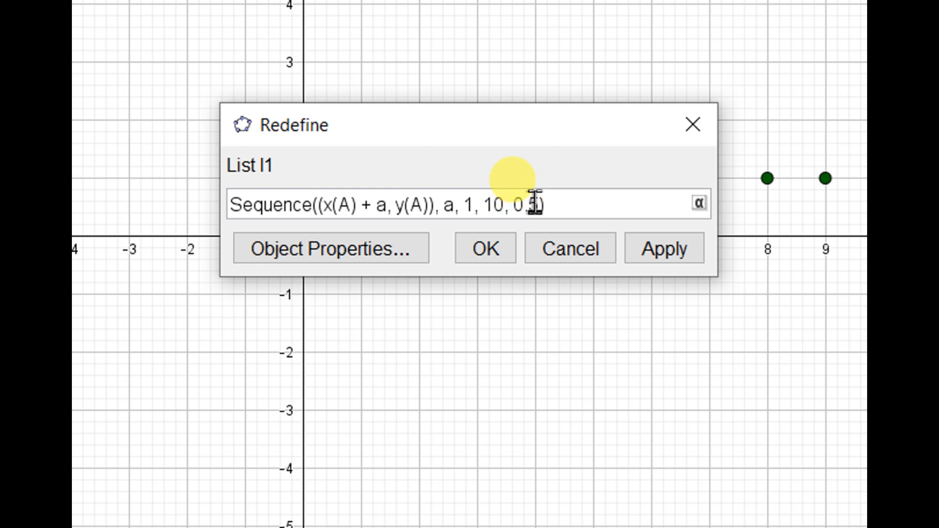
left_click(506, 240)
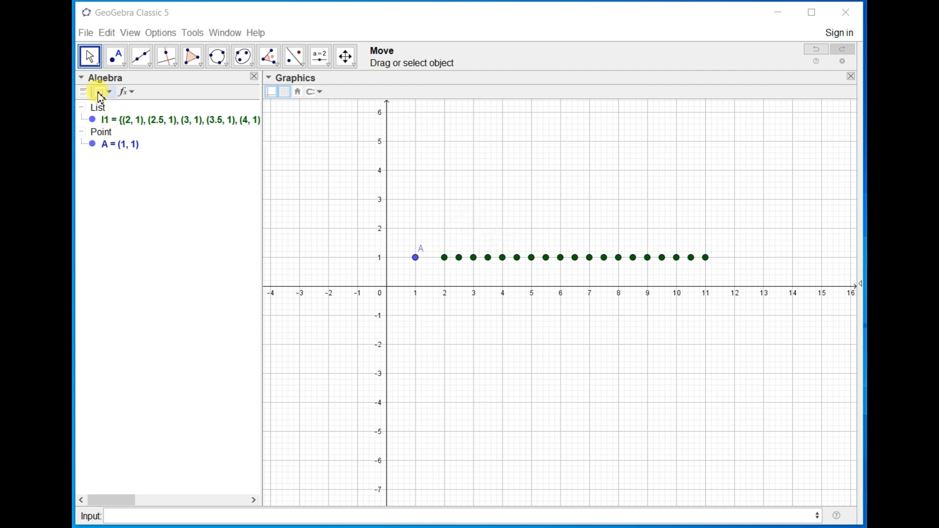
Draw a segment along the x-axis from (1, 0) to (7, 0).
left_click(152, 66)
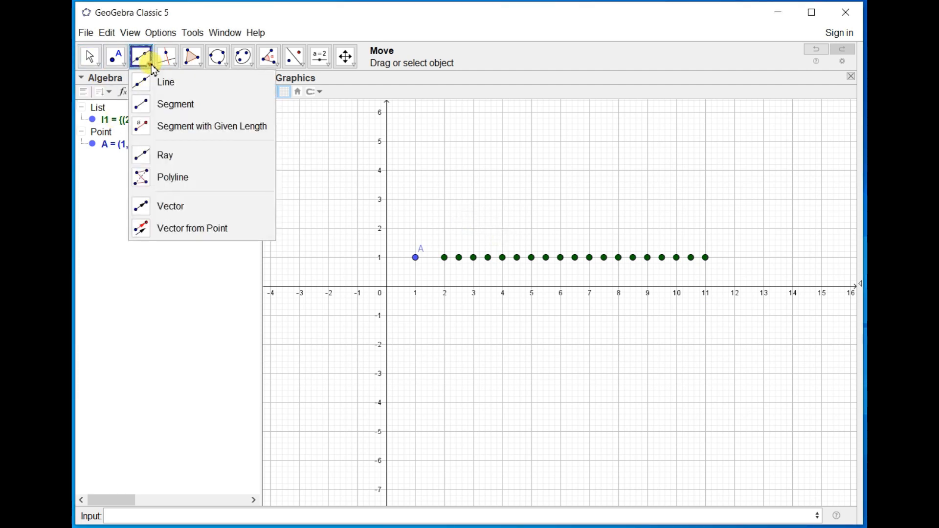
left_click(166, 111)
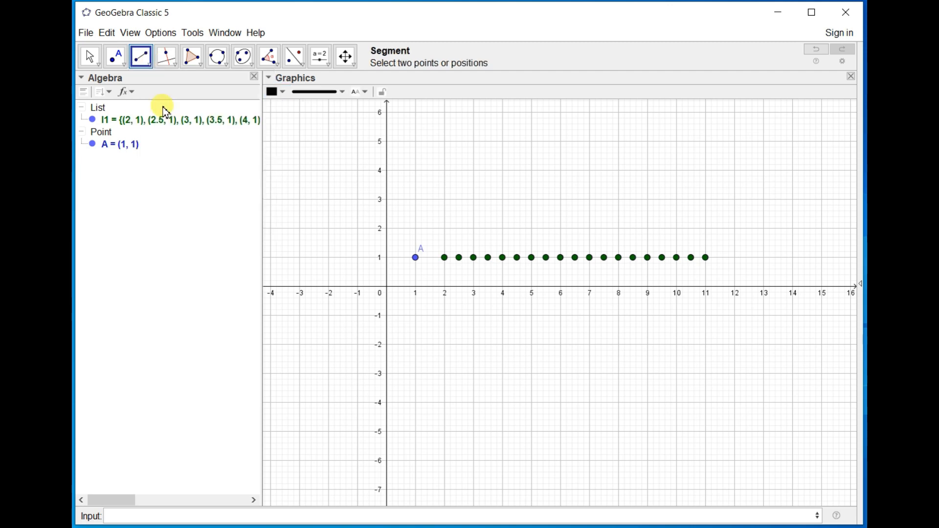
left_click(417, 287)
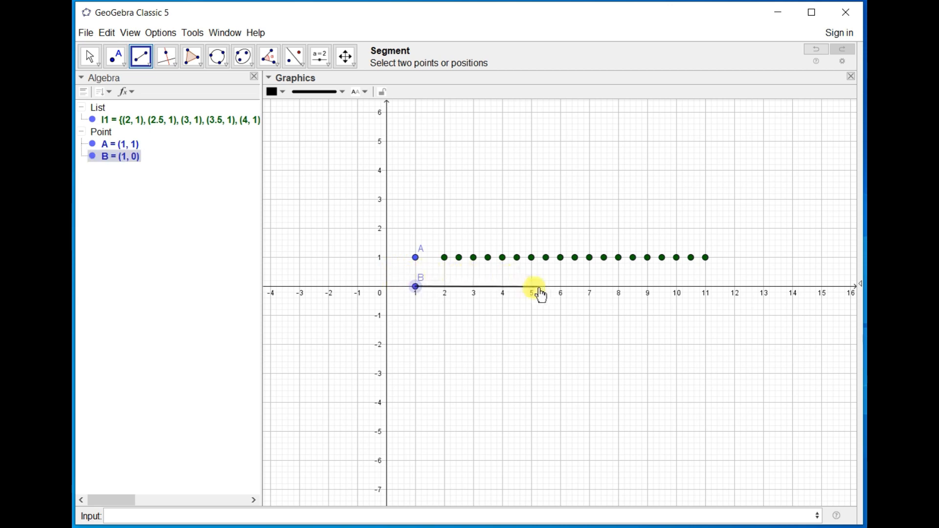
left_click(589, 287)
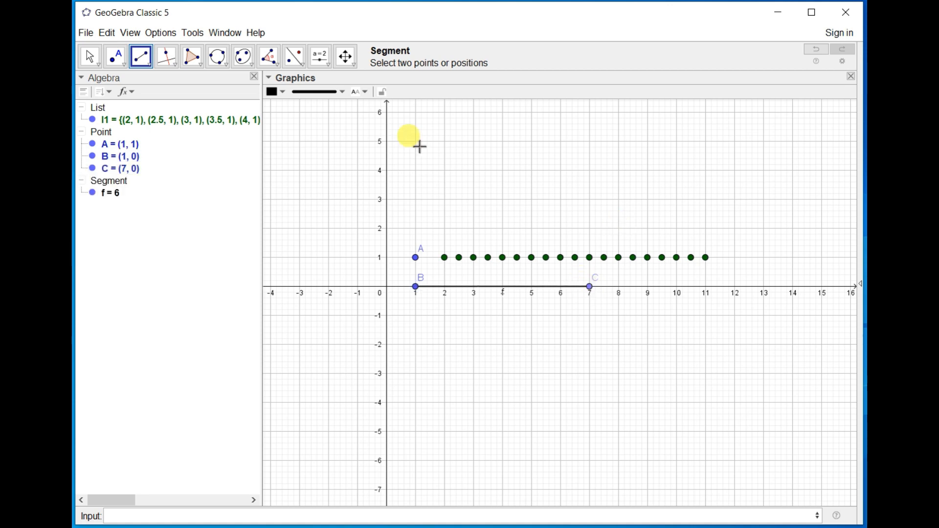
Delete point A together with the point list that depends on it.
left_click(89, 58)
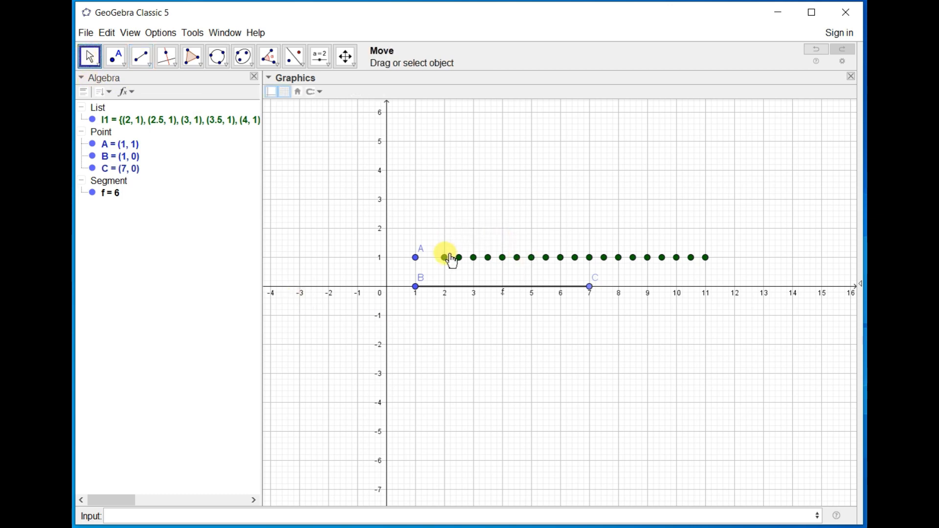
left_click(416, 259)
key("Delete")
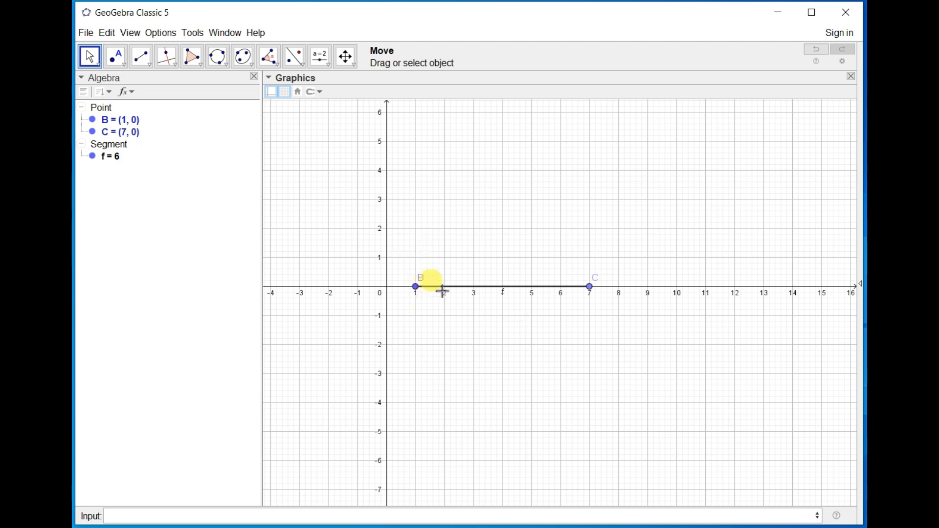
Begin a Sequence command with variable and increment in the input line, using Segment(<Point>, <Point>) as its expression.
left_click(359, 518)
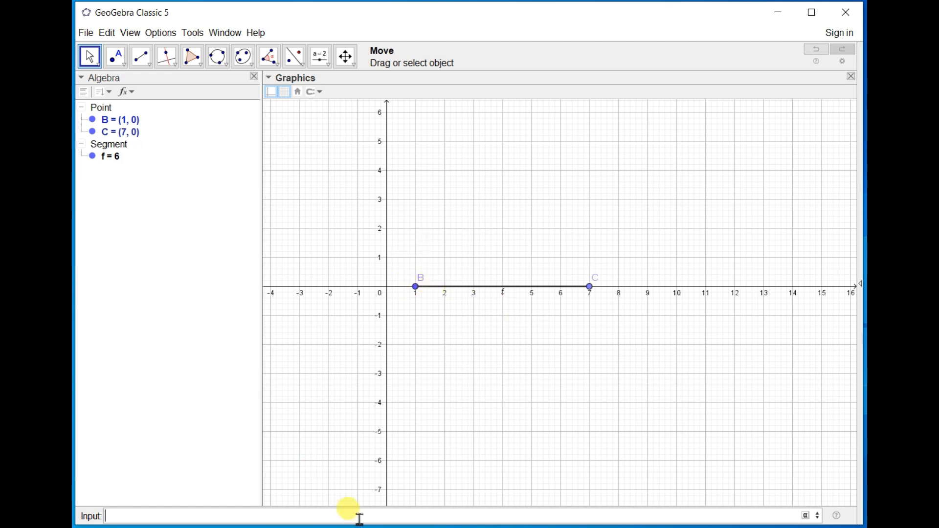
type("Seq")
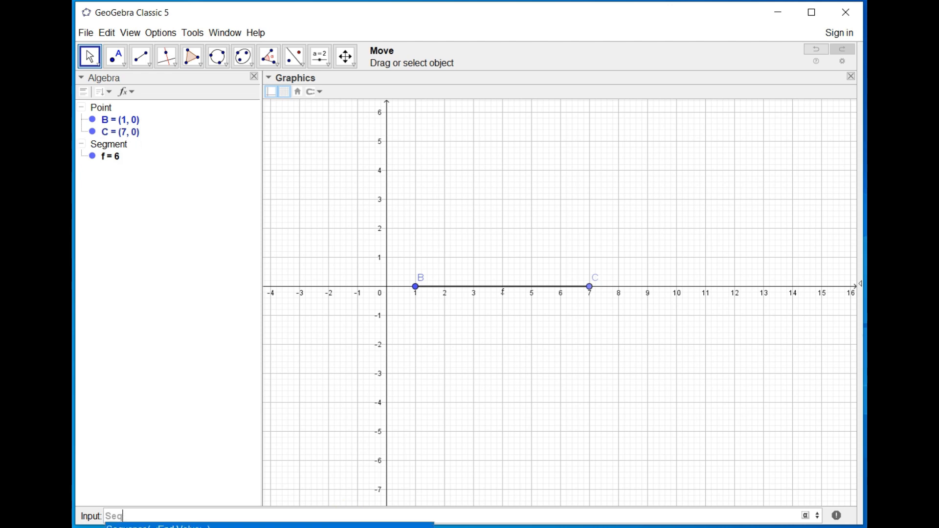
key("Return")
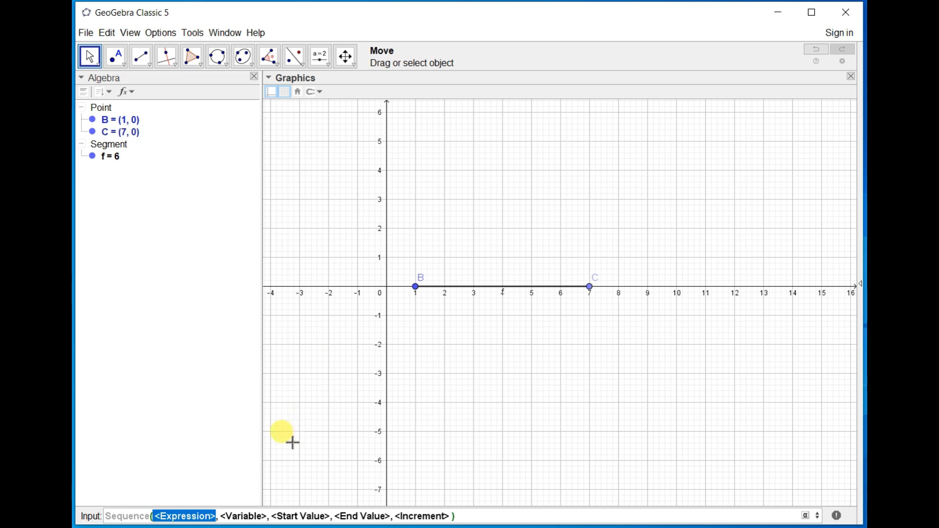
type("Segm")
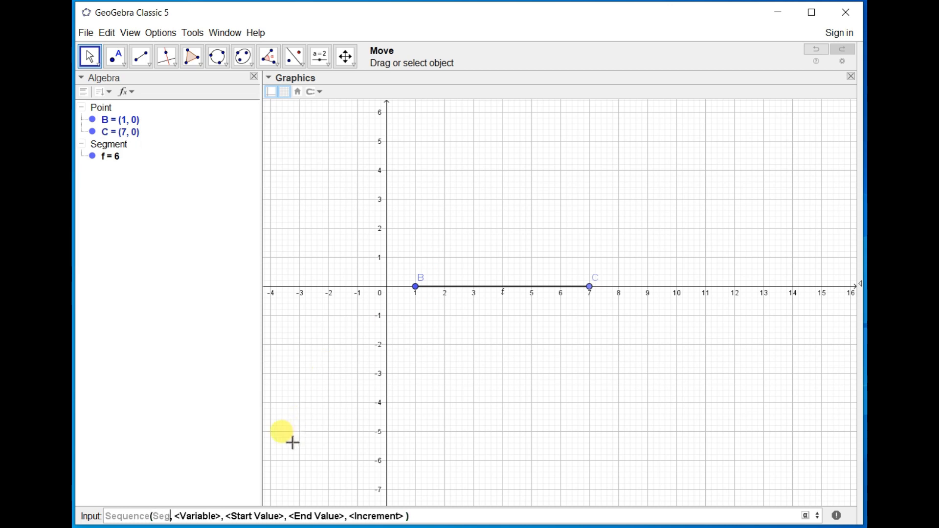
type("ent")
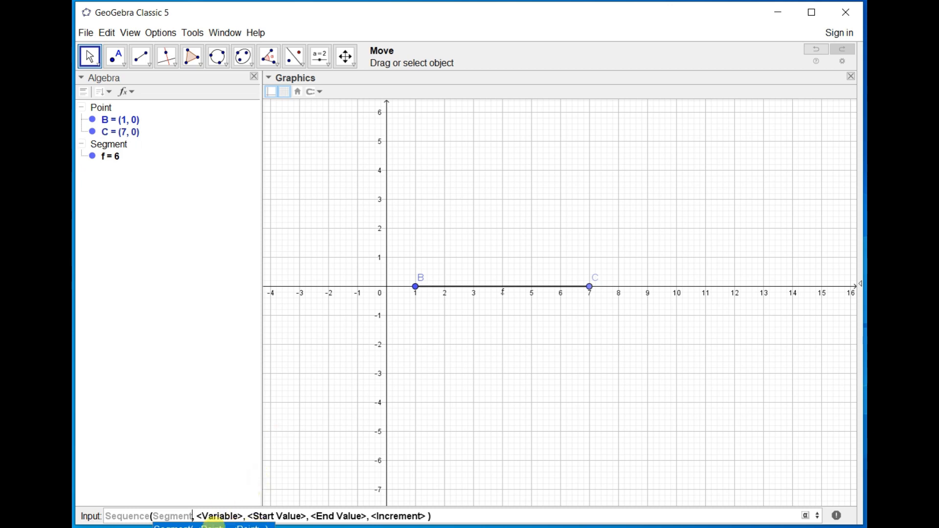
left_click(213, 524)
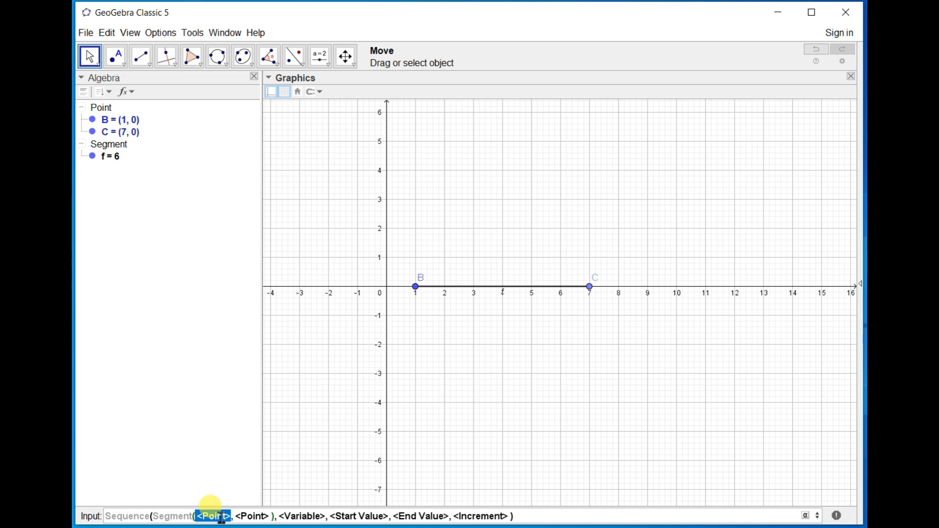
Enter x(B) and y(B)+a as the coordinates of the first endpoint in the Segment expression.
type("x")
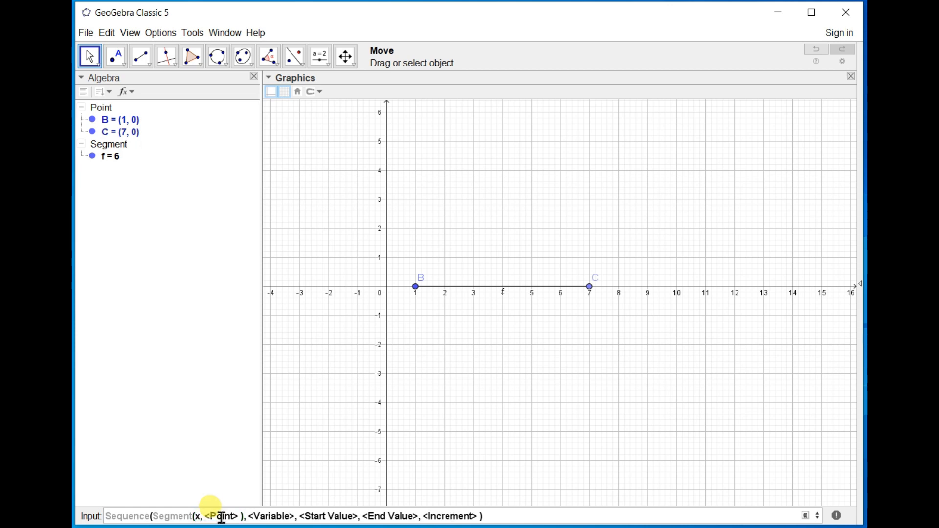
type("(B")
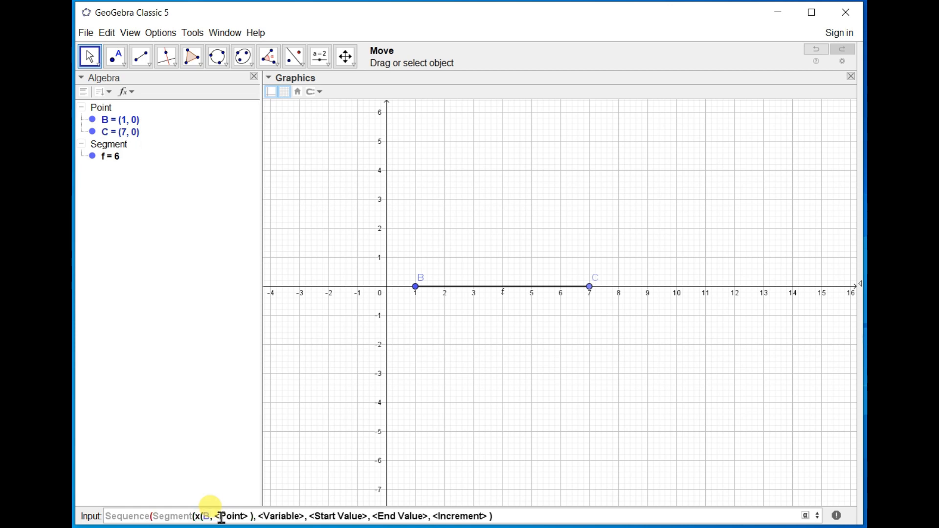
type(")")
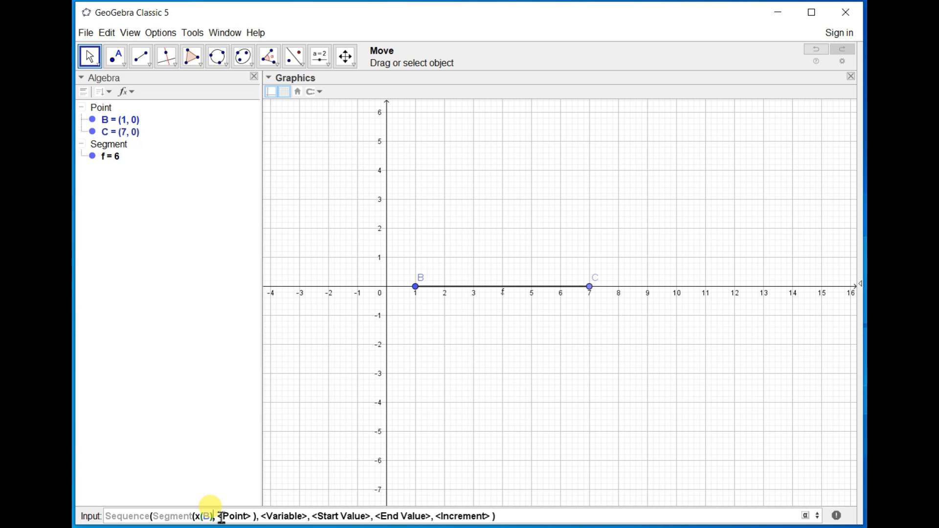
left_click(221, 517)
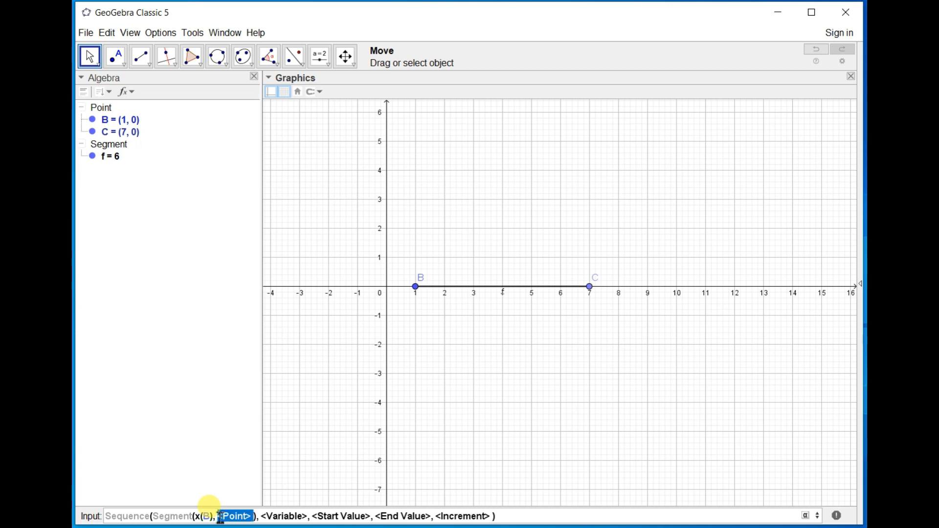
left_click(211, 516)
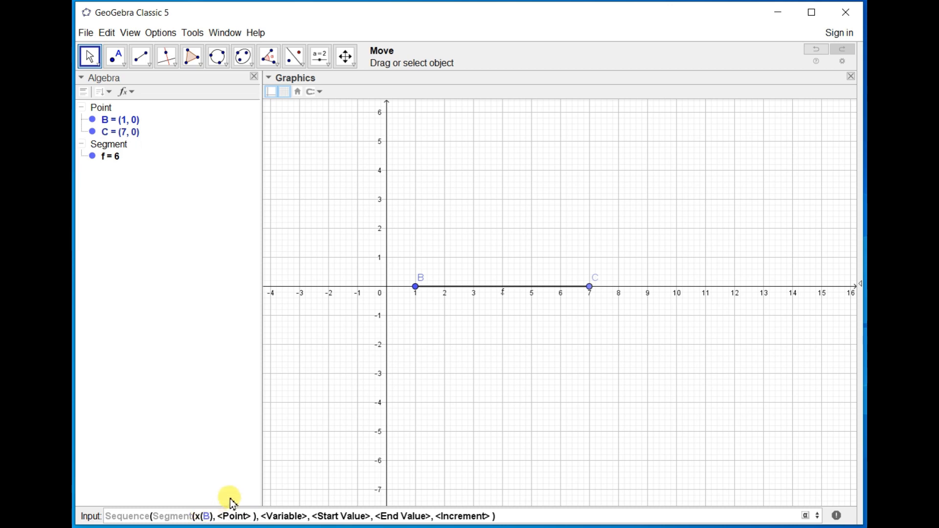
key("Right")
key("Right")
key("Right")
type("y")
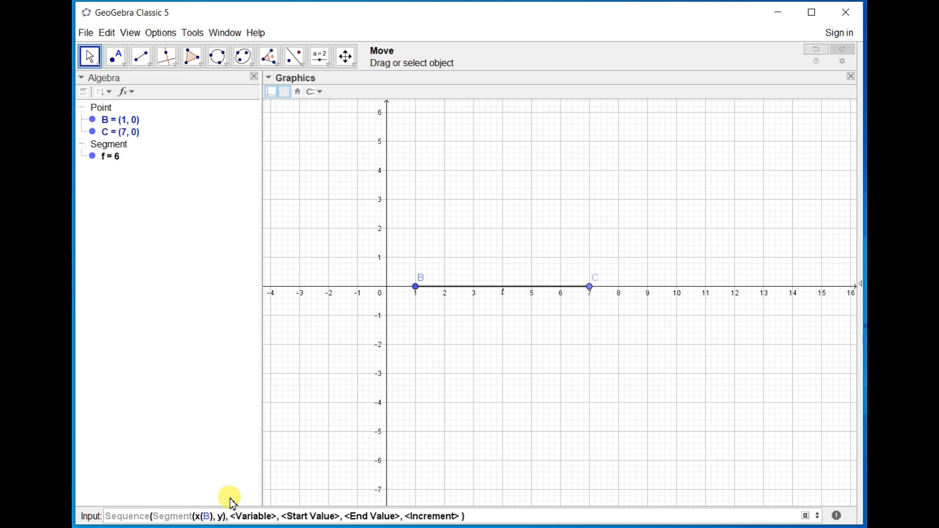
type("(B")
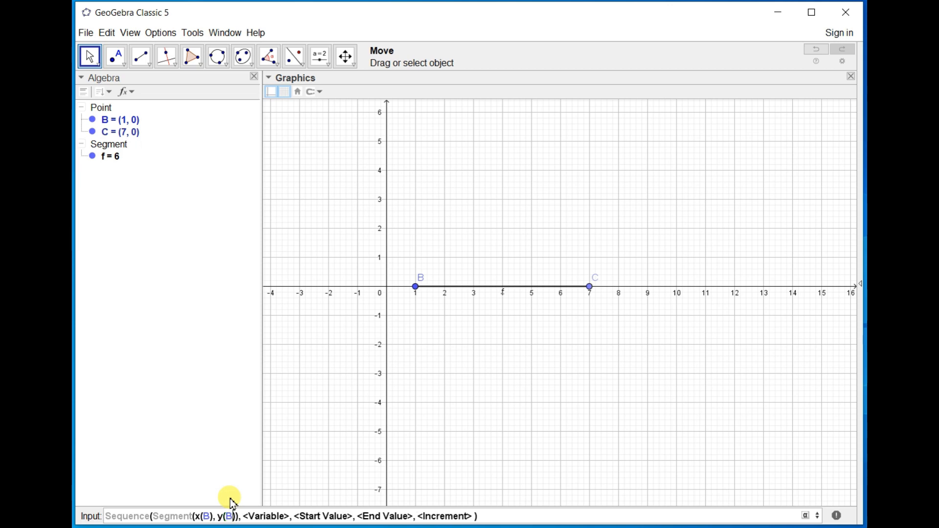
type(")+")
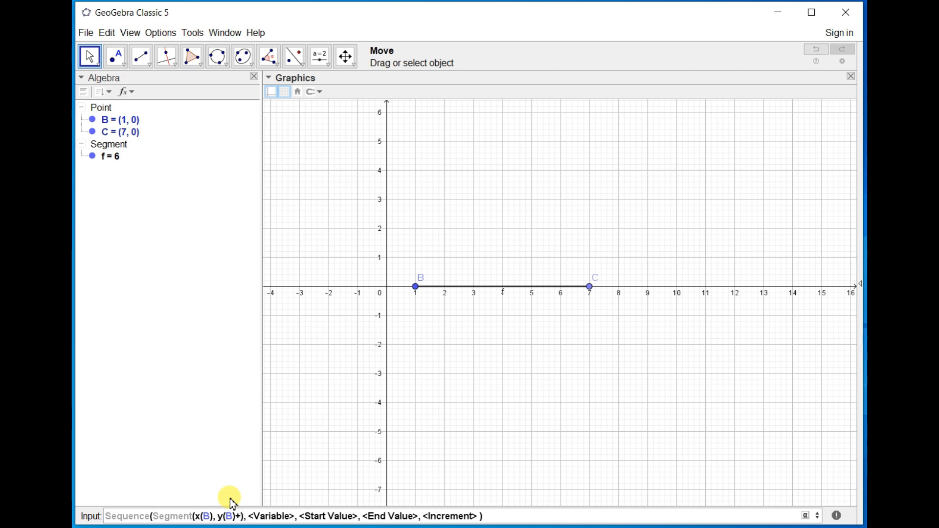
type("a")
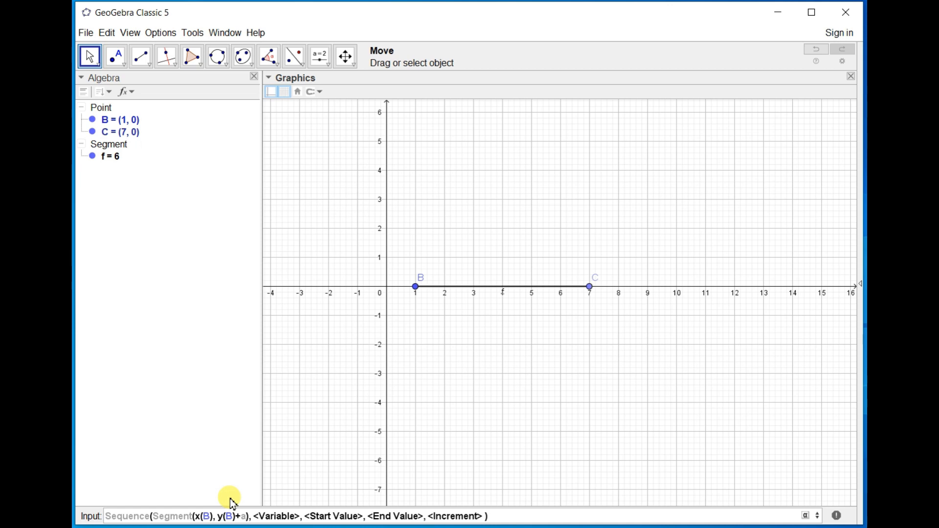
Enclose the first endpoint's coordinates in parentheses so they form the point (x(B), y(B)+a).
key("Left")
key("Left")
key("Left")
key("Left")
key("Left")
key("Left")
key("Left")
key("Left")
key("Left")
type("(")
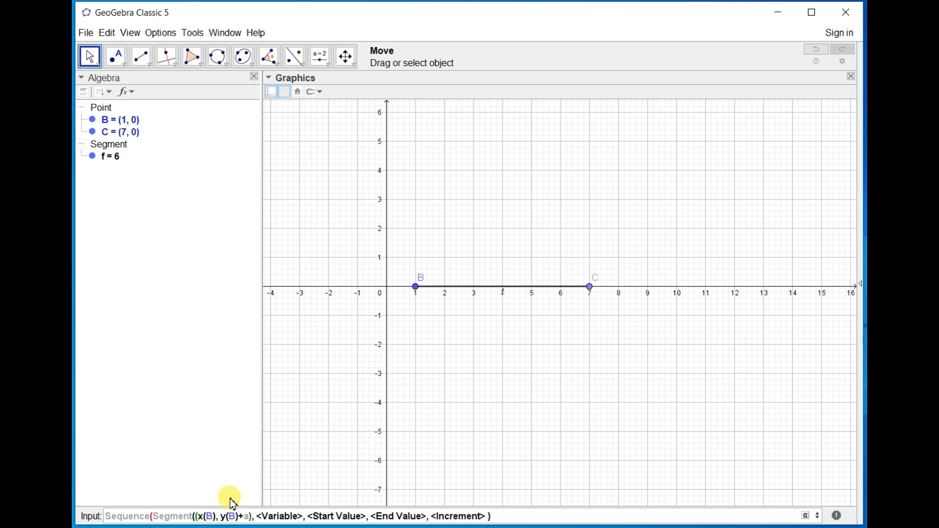
key("Right")
key("Right")
key("Right")
key("Right")
key("Right")
key("Right")
key("Right")
key("Right")
key("Right")
key("Right")
key("Right")
key("Right")
key("Right")
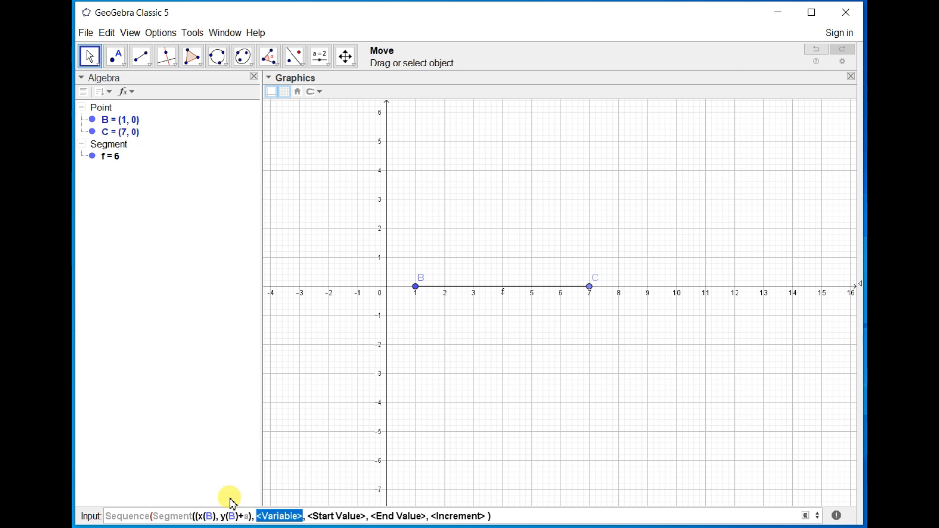
key("Left")
key("Left")
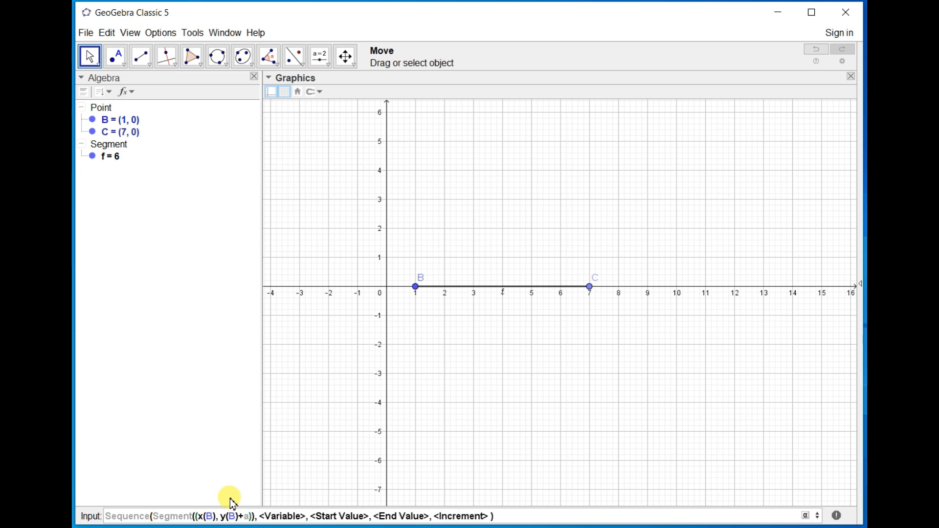
Add x(C) and y(C)+a as the second endpoint's coordinates inside the Segment expression.
type(",")
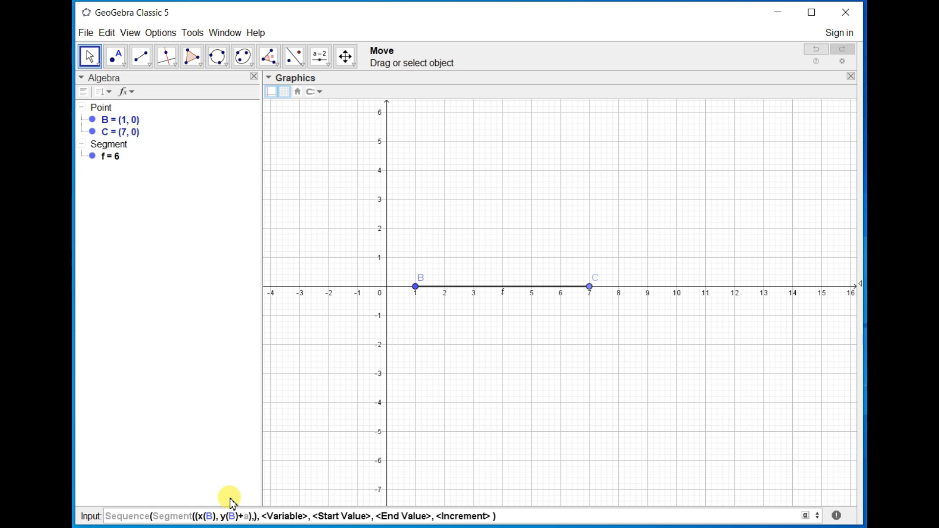
type("x")
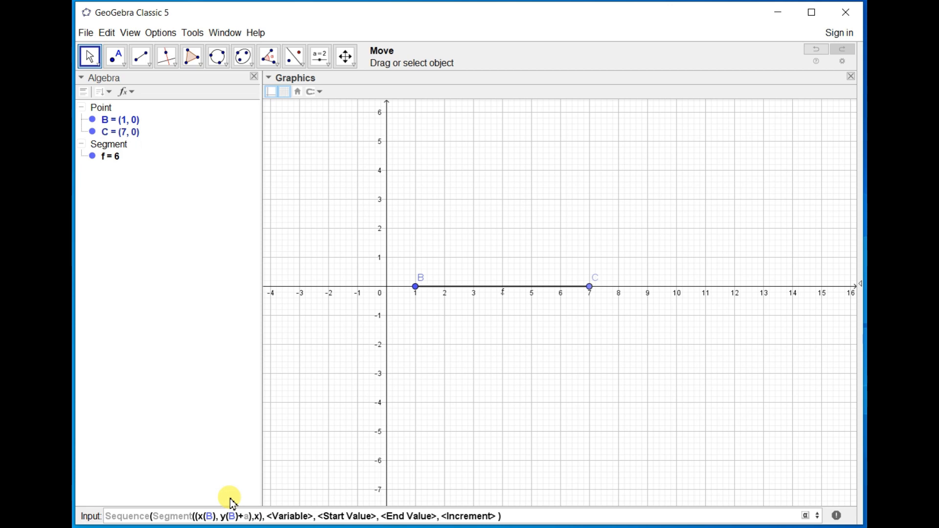
type("(C")
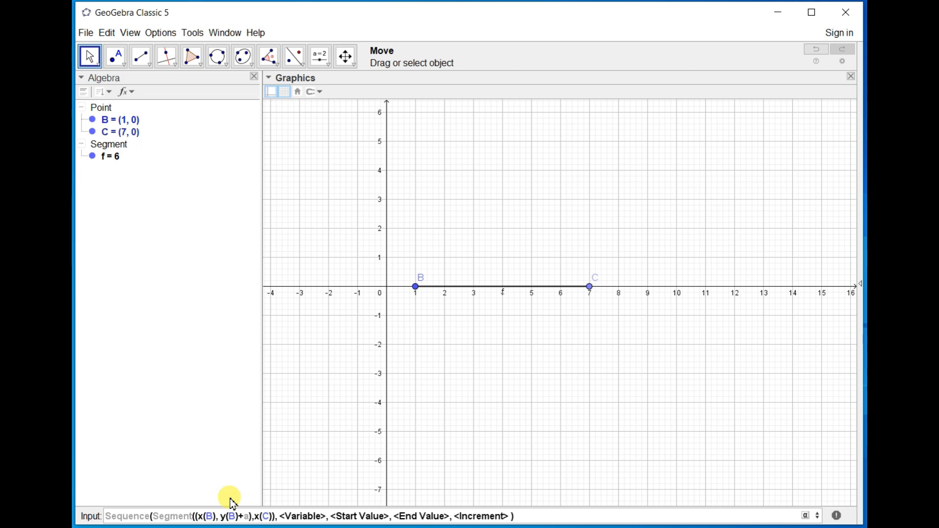
type("),")
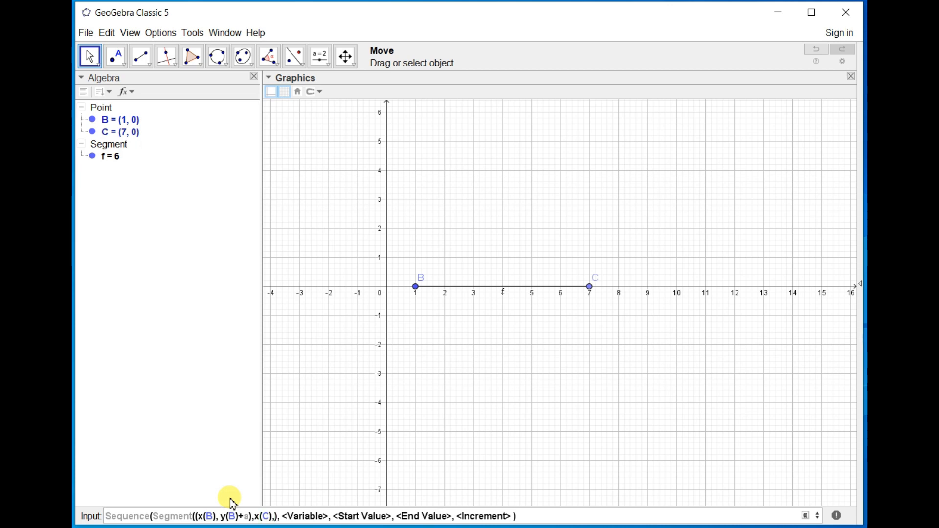
type("y")
type("(C")
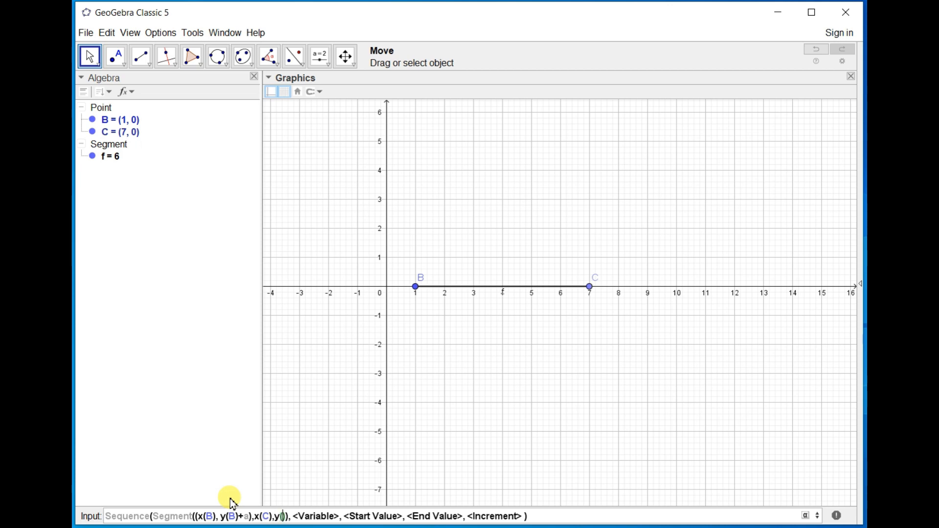
key("Right")
type("+a")
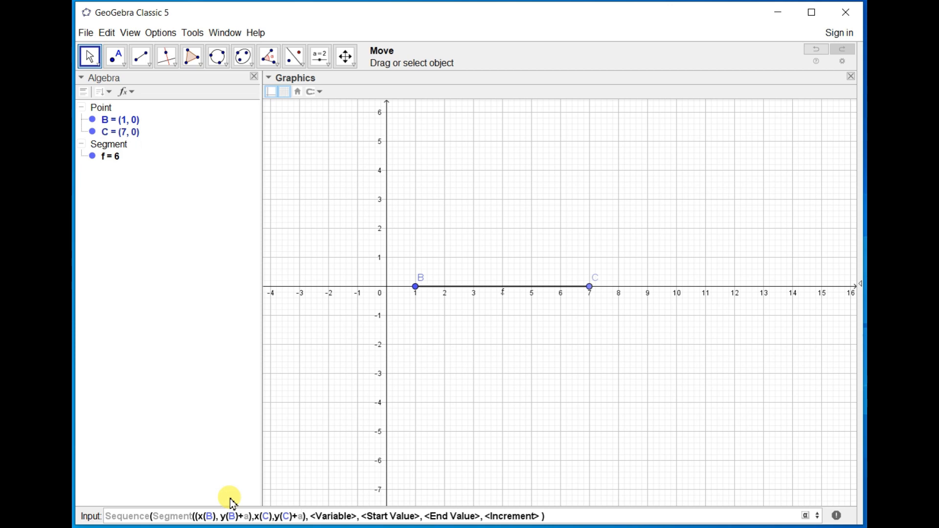
Enclose y(C)+a in parentheses within the second endpoint of the Segment expression.
key("Left")
key("Left")
key("Left")
key("Left")
key("Left")
key("Left")
type("(")
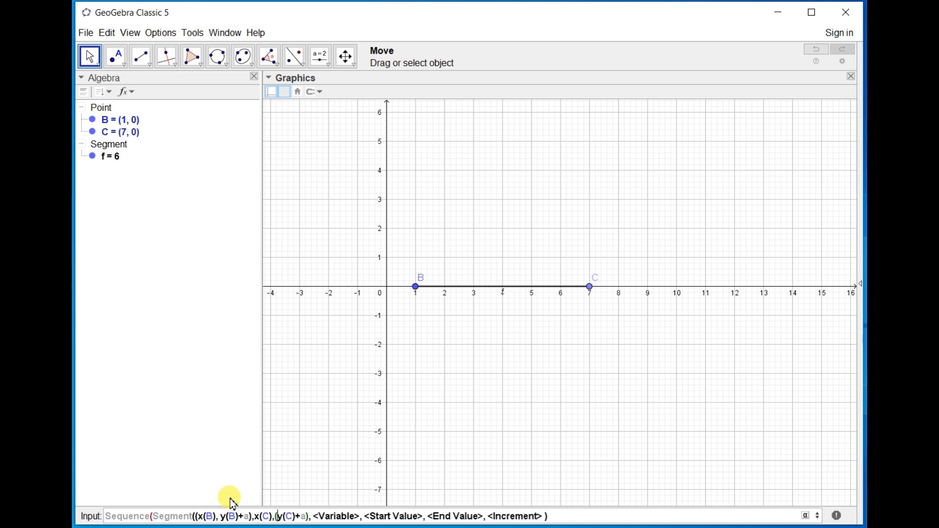
key("Right")
key("Right")
key("Right")
key("Right")
key("Right")
key("Right")
type(")")
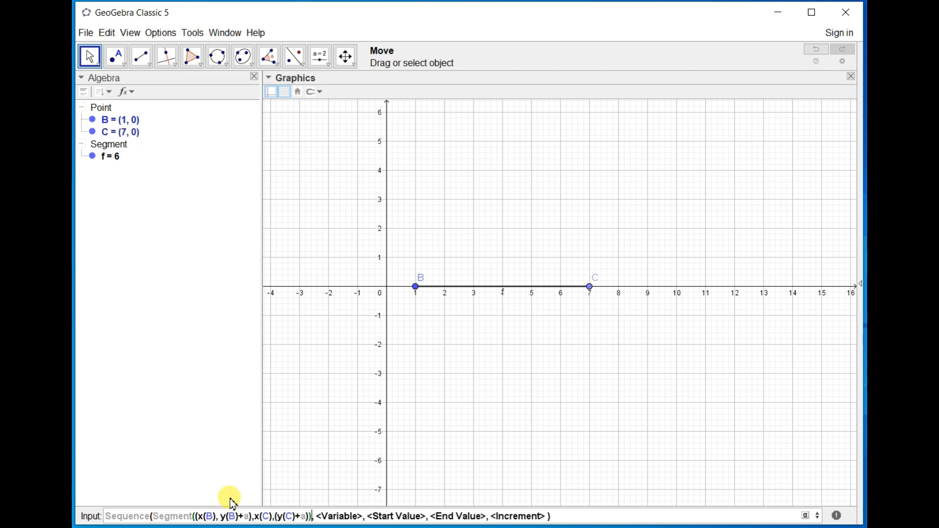
Set the Sequence command's variable to a and its start value to 1.
key("Right")
key("Right")
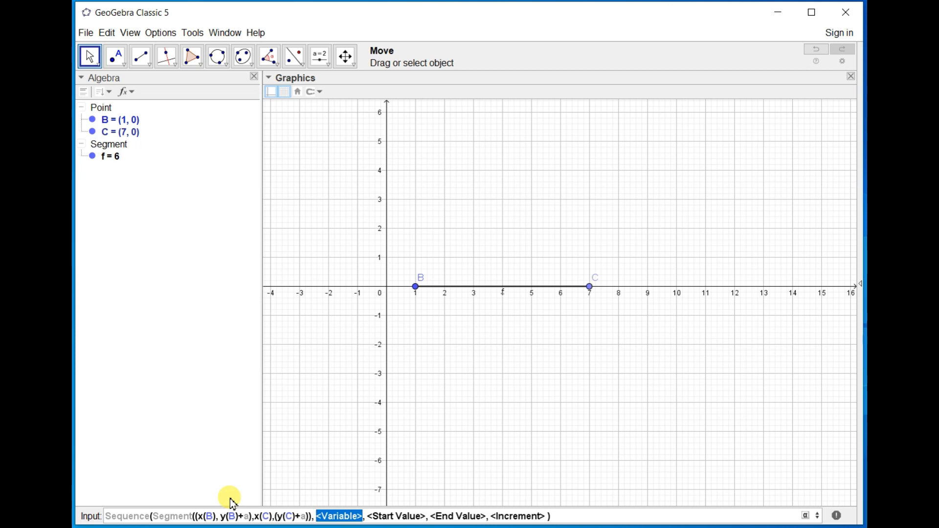
type("a")
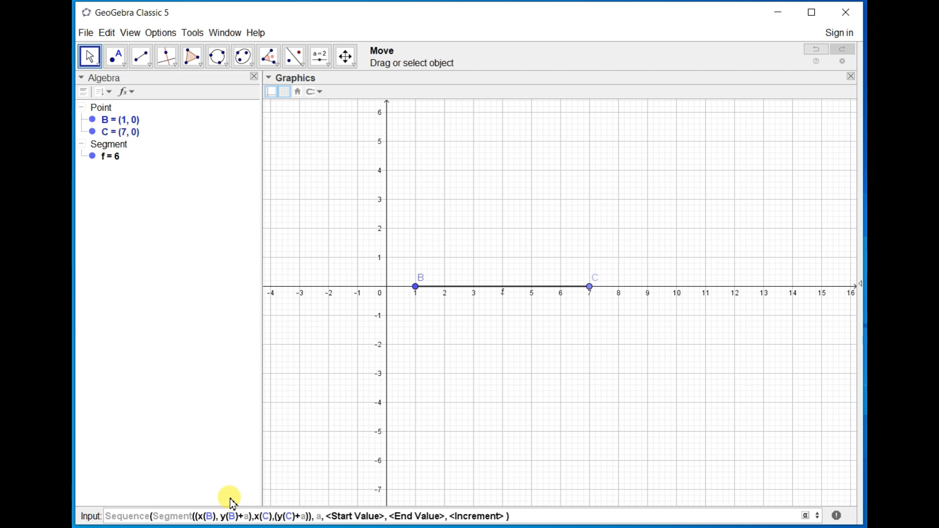
key("Right")
key("Right")
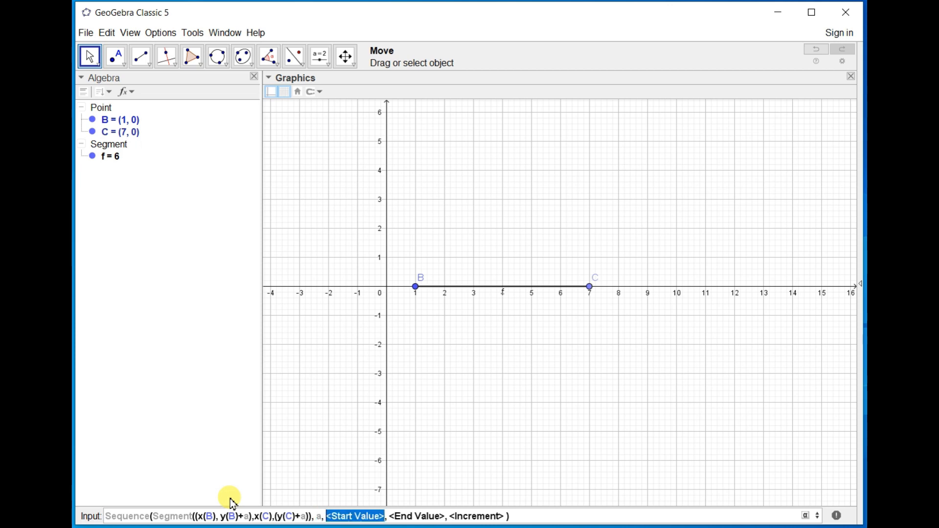
type("1")
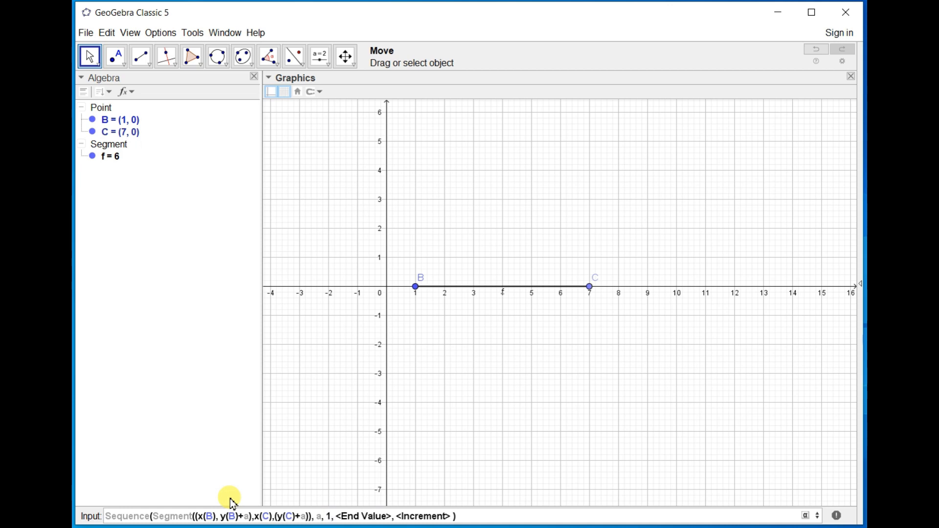
Set the Sequence command's end value to 7 and its increment to 1.
key("Right")
key("Right")
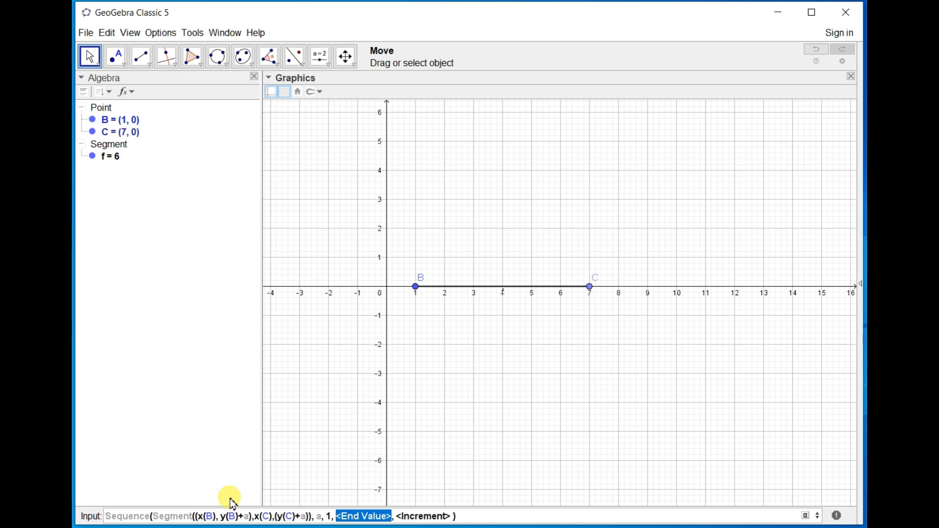
type("7")
key("Right")
key("Right")
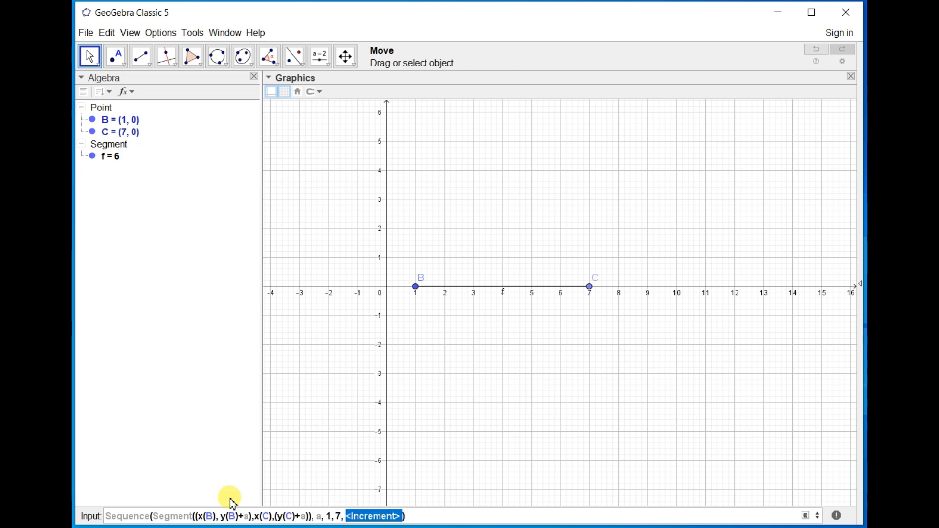
type("1")
Correct the second endpoint's parentheses to (x(C),y(C)+a) and create the list of parallel segments.
left_click(255, 517)
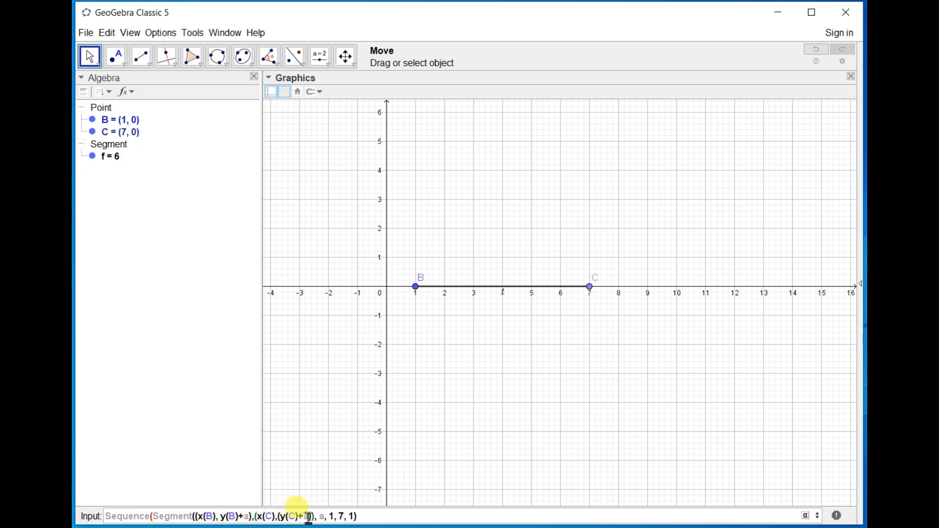
left_click(279, 517)
key("Delete")
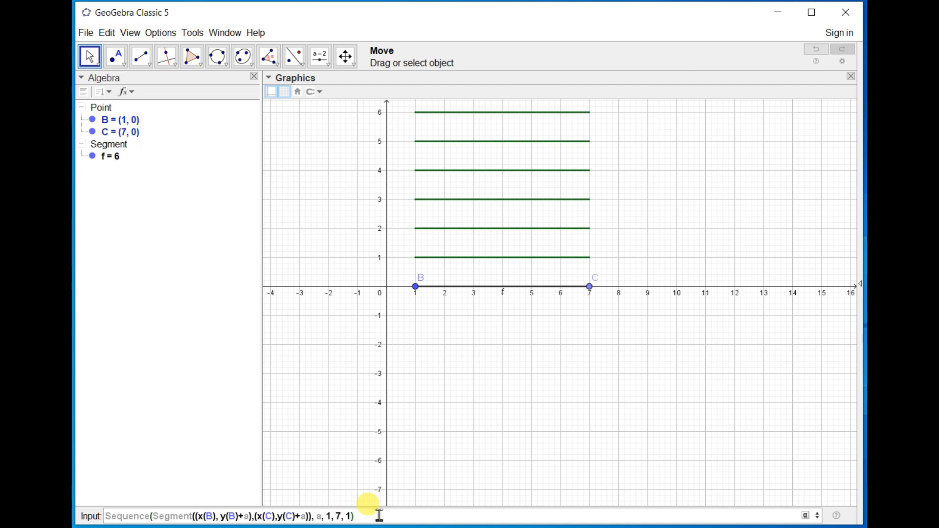
key("Return")
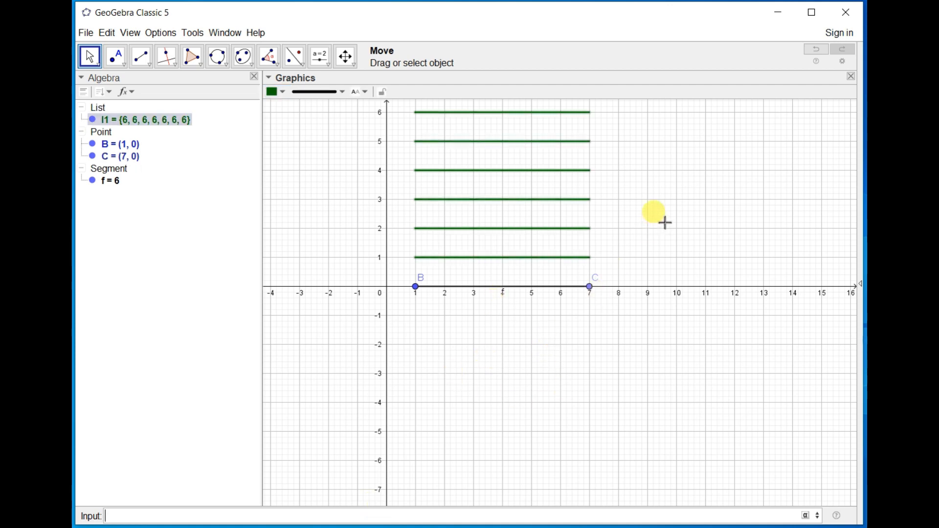
Deselect the segment list and hide the axes and grid in the Graphics view.
left_click_drag(665, 223, 665, 361)
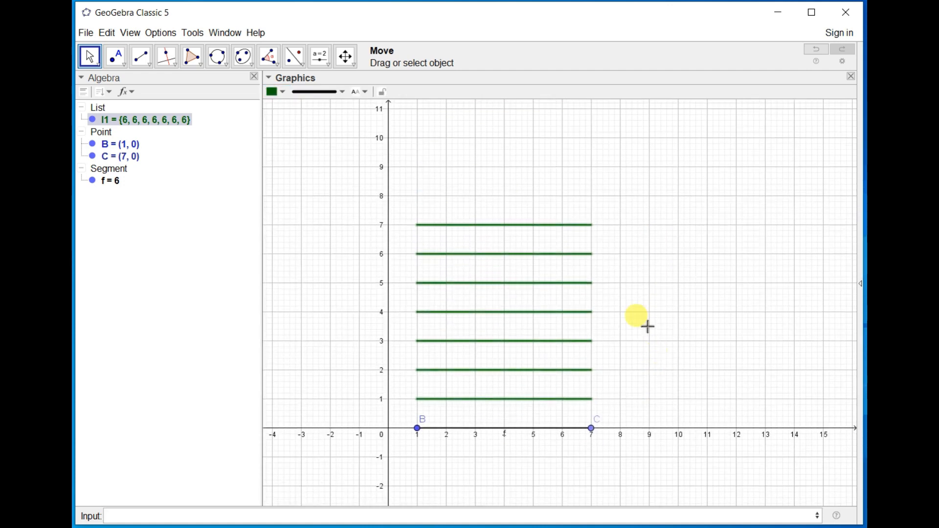
left_click(174, 130)
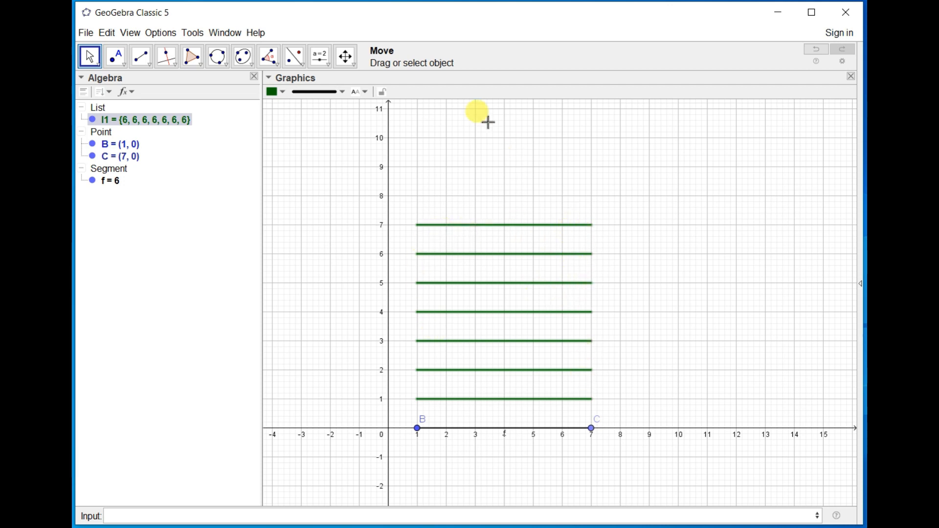
left_click(333, 163)
left_click(283, 92)
left_click(270, 91)
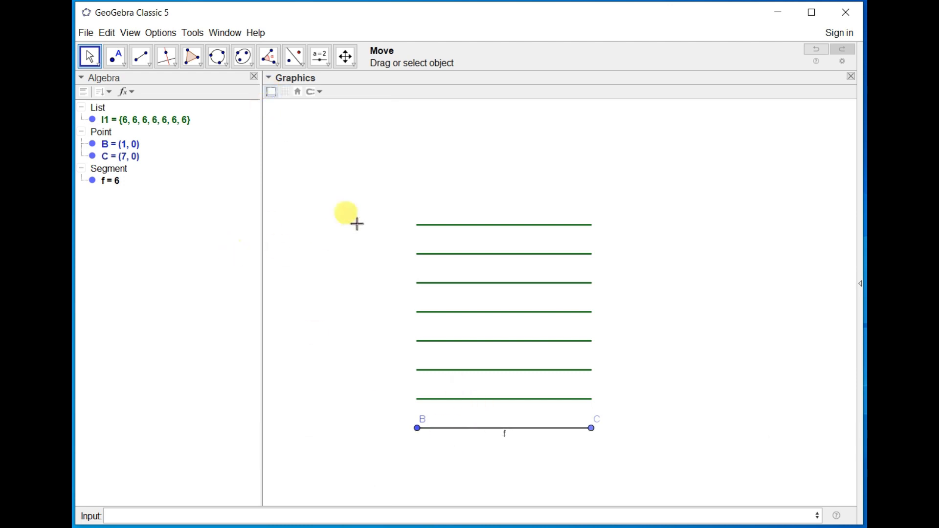
Place a new number slider above the segments and name it b.
left_click(330, 66)
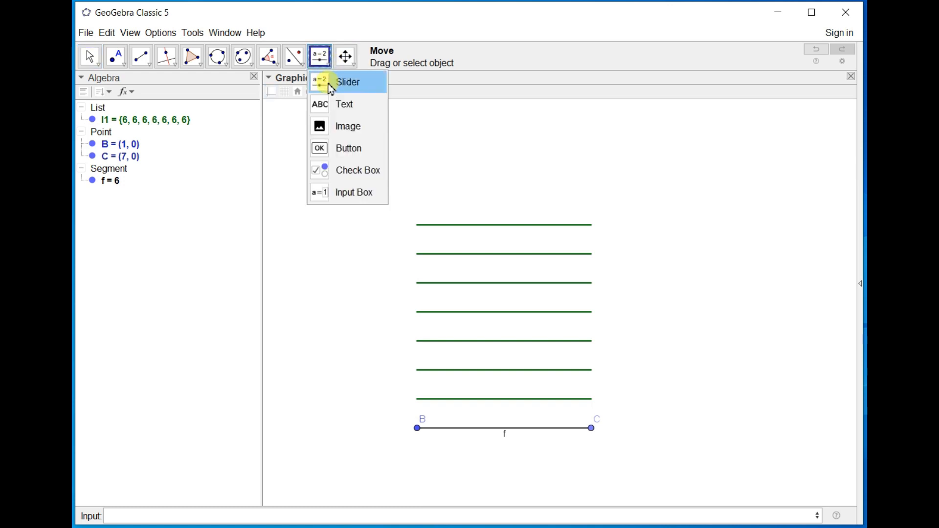
left_click(325, 82)
left_click(344, 123)
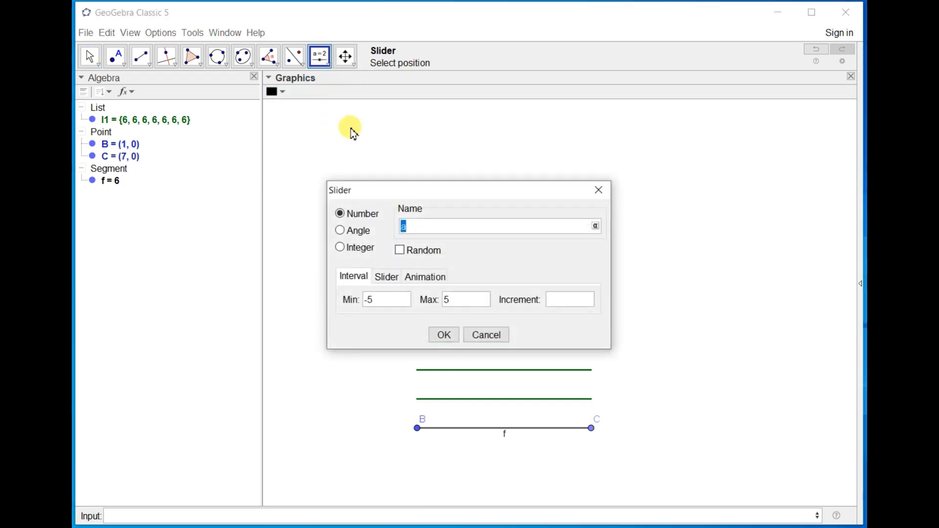
type("b")
key("Tab")
key("Tab")
Set slider b's interval from 0 to 7 with an increment of 1 and create it.
key("Tab")
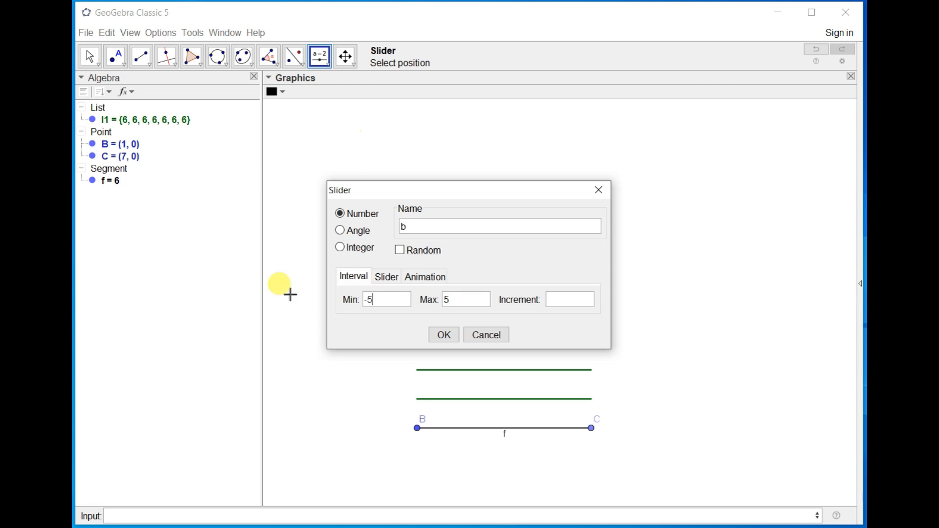
key("BackSpace")
key("BackSpace")
type("0")
key("Tab")
key("BackSpace")
type("7")
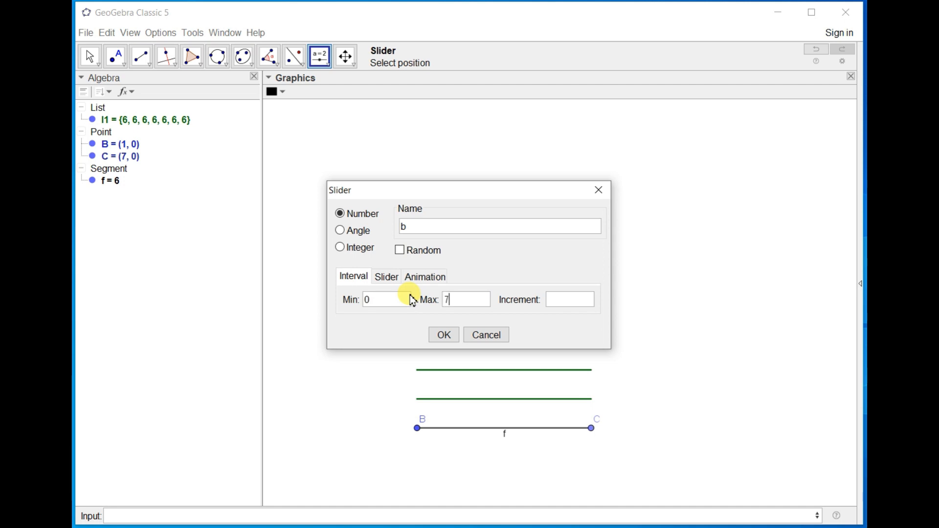
type("1")
key("Tab")
key("Return")
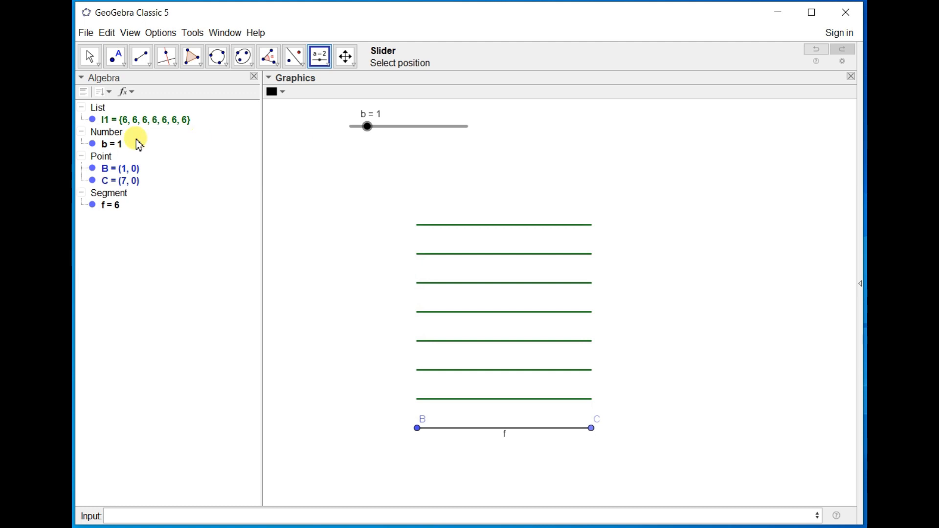
Redefine the segment list with b as the Sequence end value, and set slider b to 7.
left_click(148, 118)
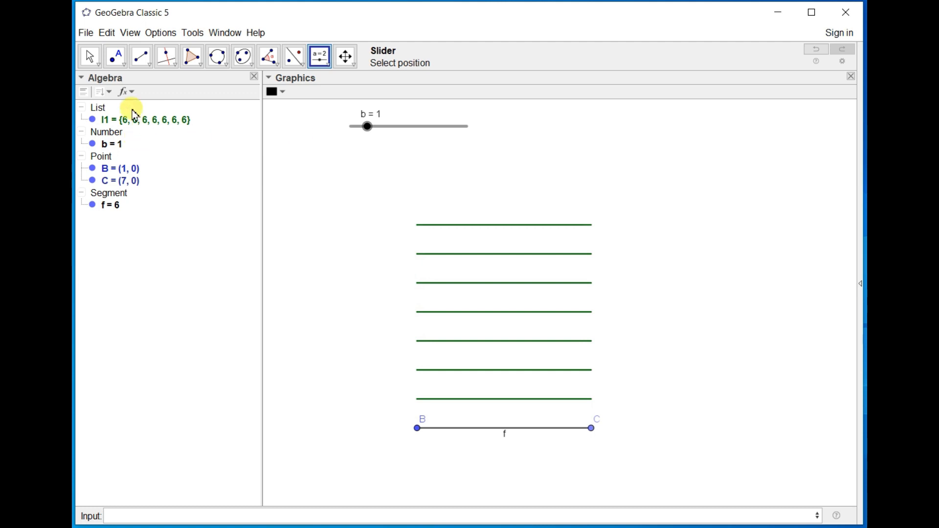
left_click(90, 57)
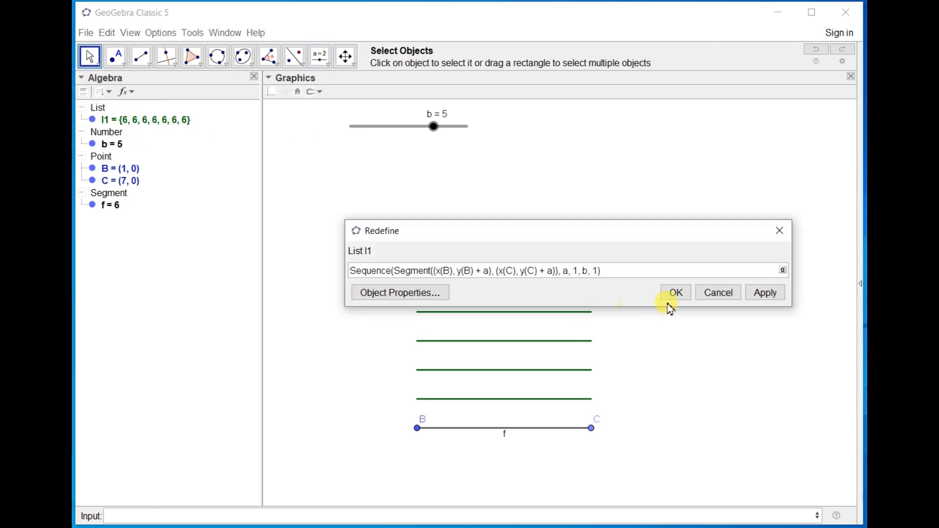
left_click(675, 292)
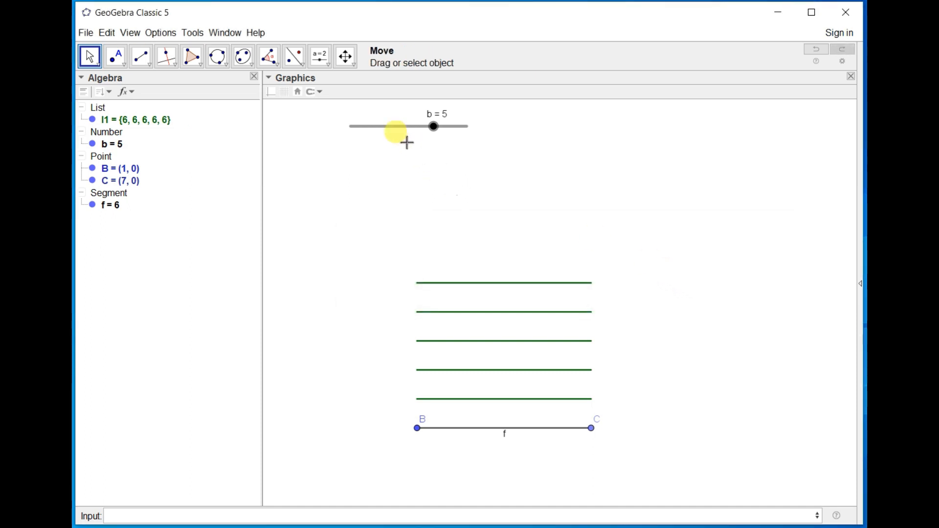
left_click_drag(433, 129, 478, 130)
Try to copy the segment list's Sequence definition into the input line.
double_click(146, 122)
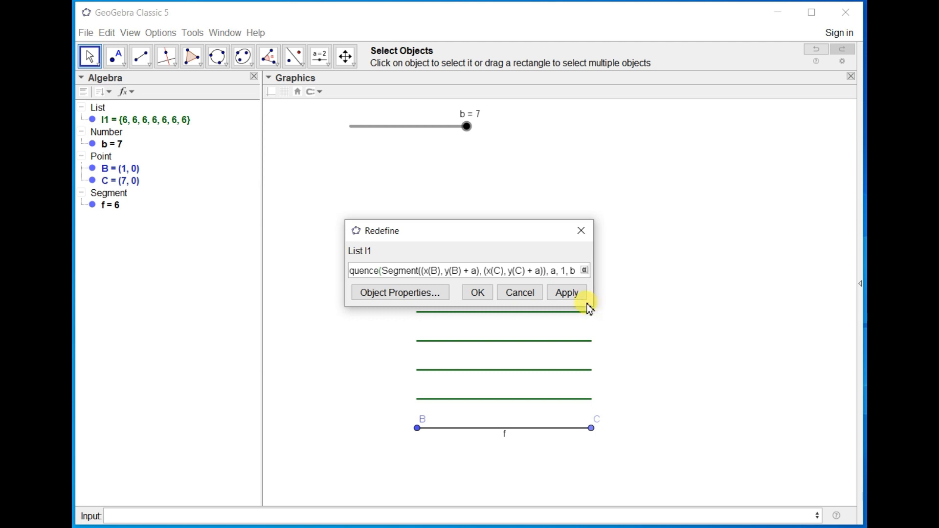
left_click_drag(593, 301, 802, 335)
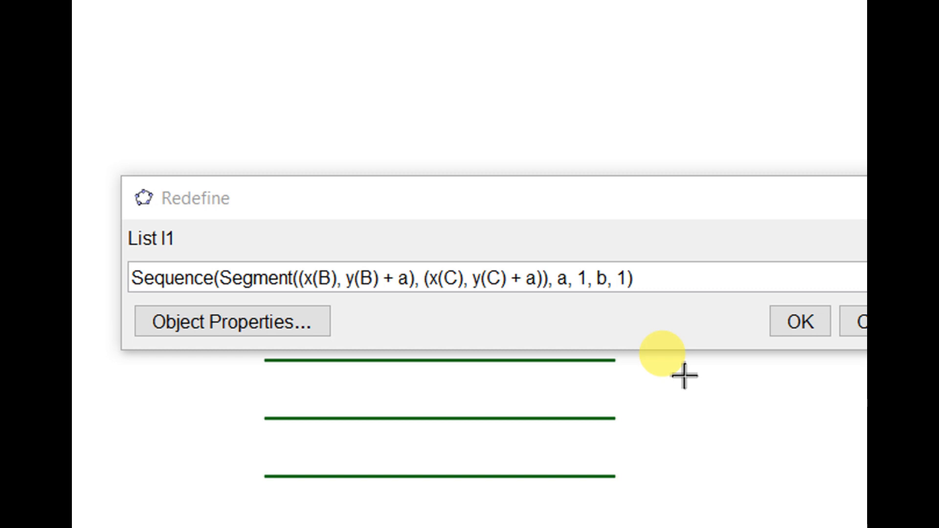
left_click(677, 292)
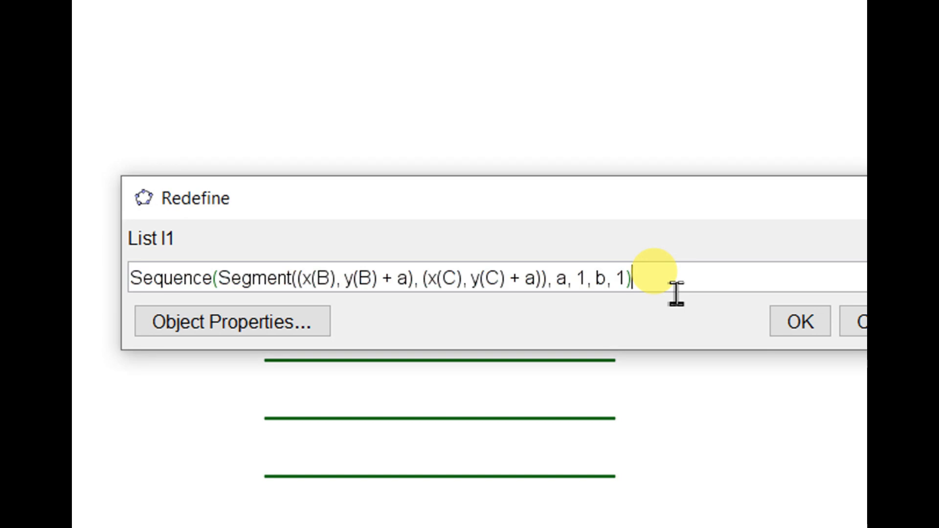
key("ctrl+a")
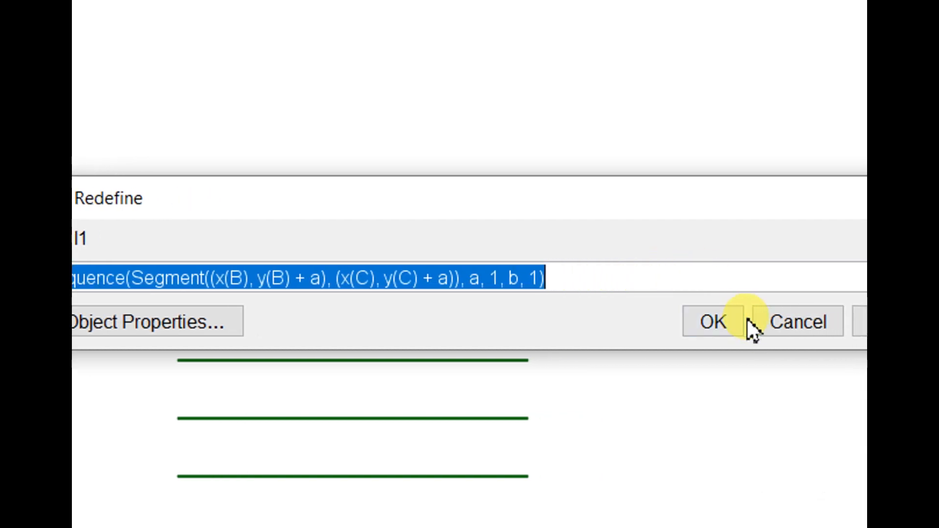
left_click(746, 319)
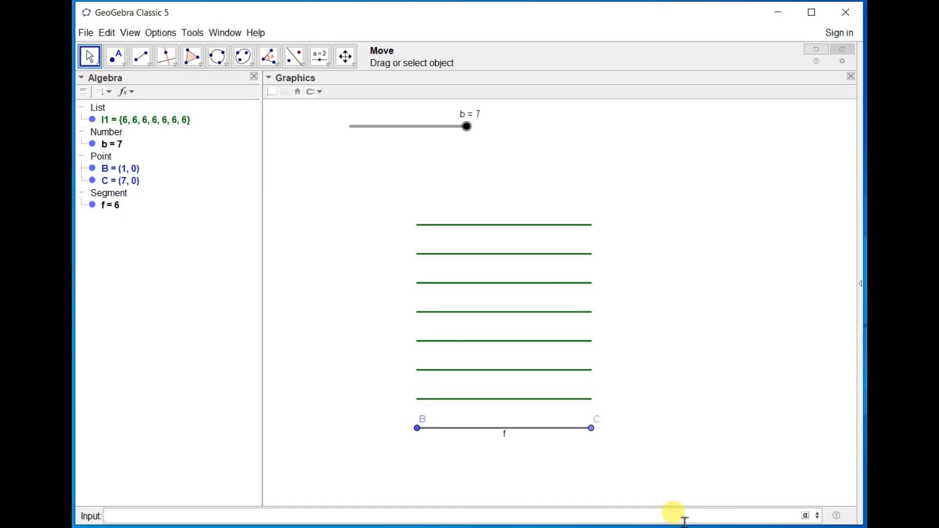
key("ctrl+v")
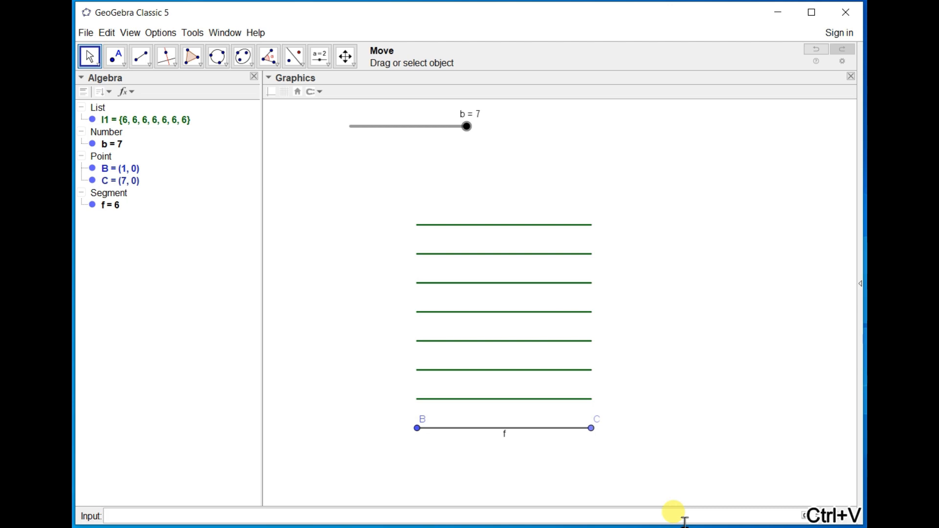
Copy the segment list's full Sequence definition and paste it into the input line as a new command.
double_click(151, 123)
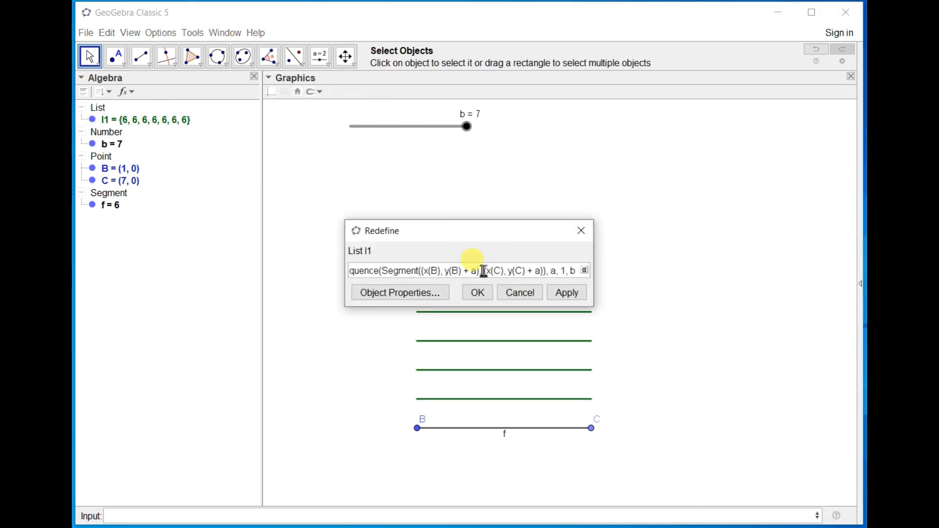
key("ctrl+c")
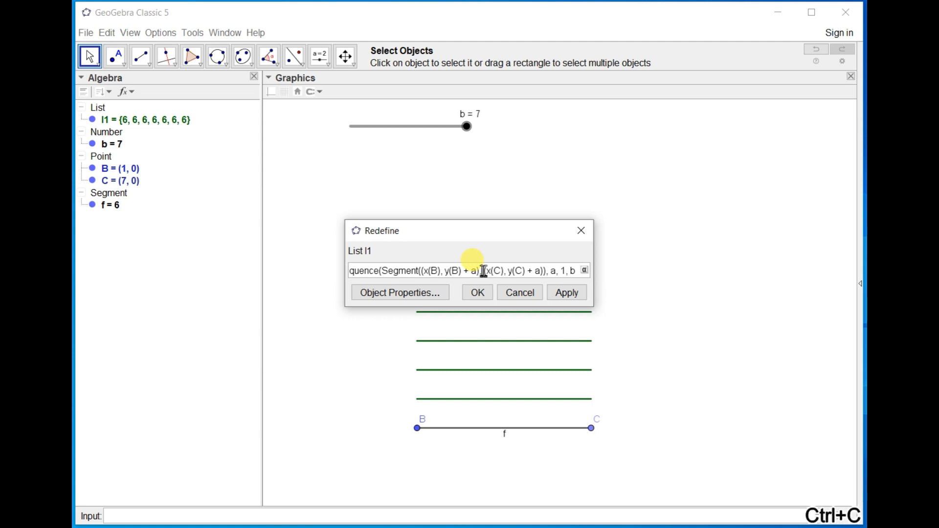
key("ctrl+a")
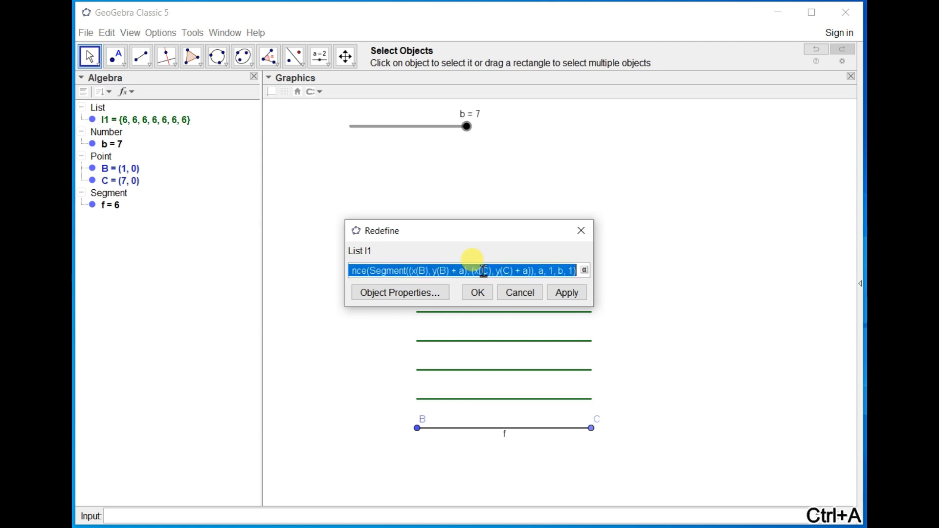
key("ctrl+c")
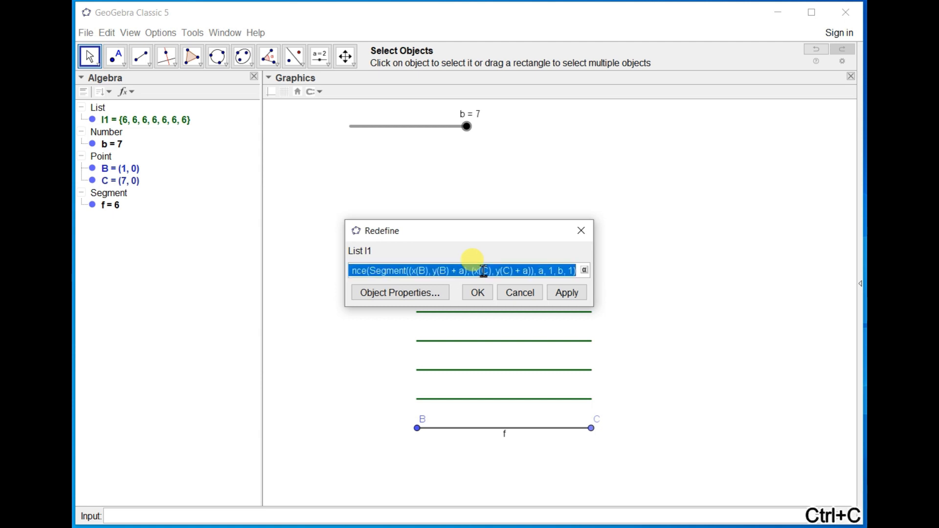
left_click(586, 235)
left_click(390, 516)
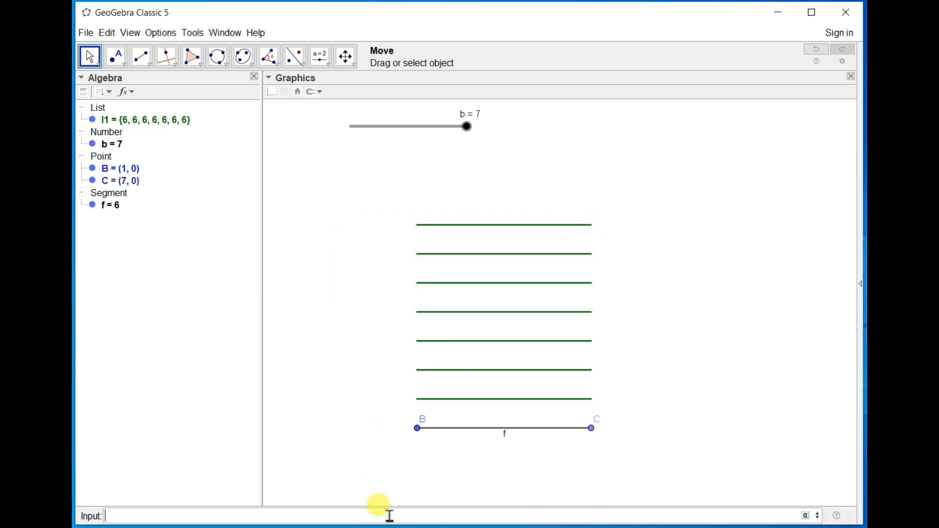
key("ctrl+v")
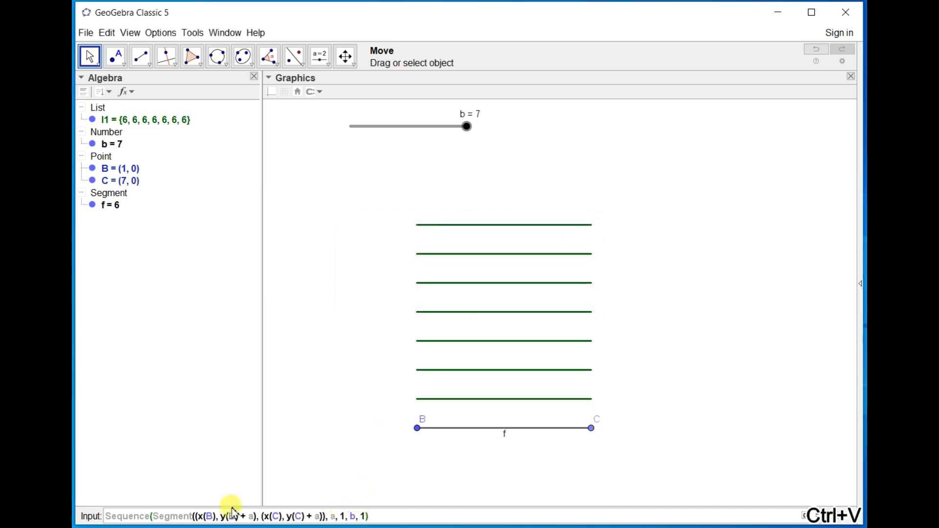
Replace Segment with Line inside the pasted Sequence expression.
left_click(194, 516)
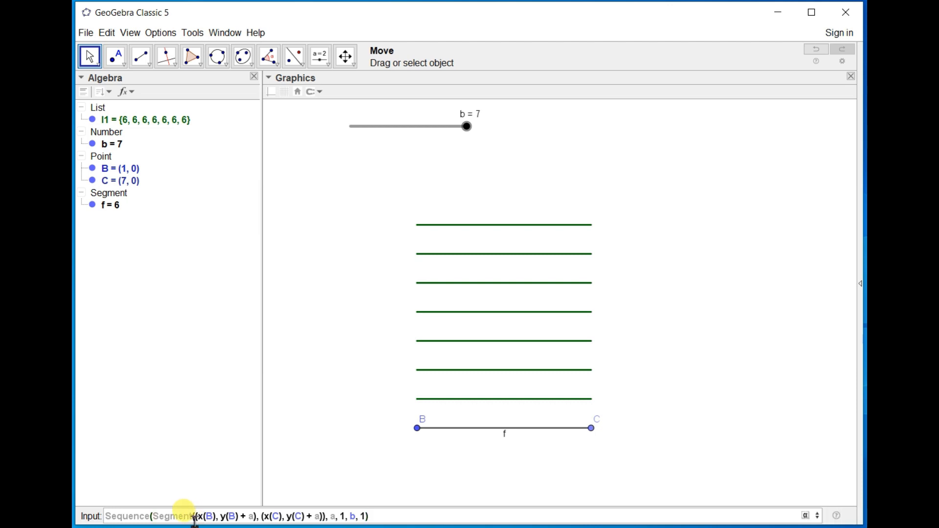
key("BackSpace")
key("BackSpace")
key("BackSpace")
key("BackSpace")
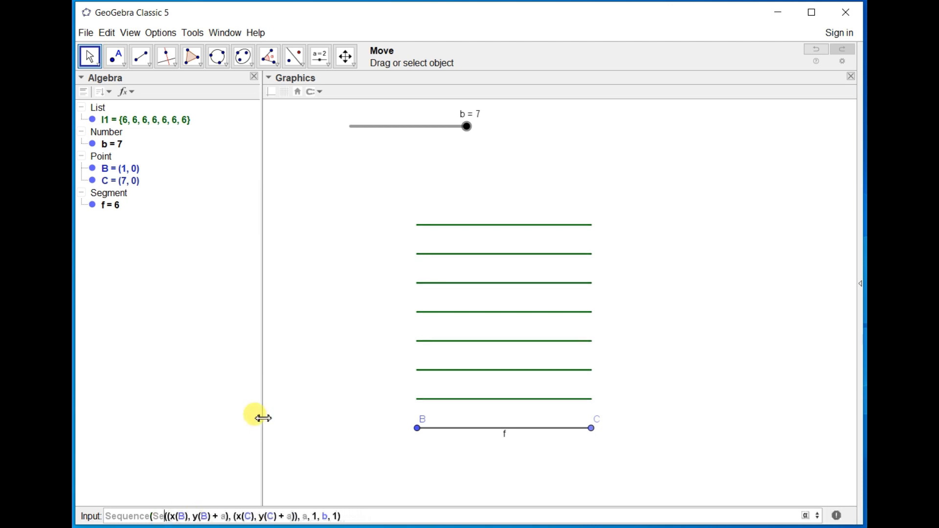
type("Line")
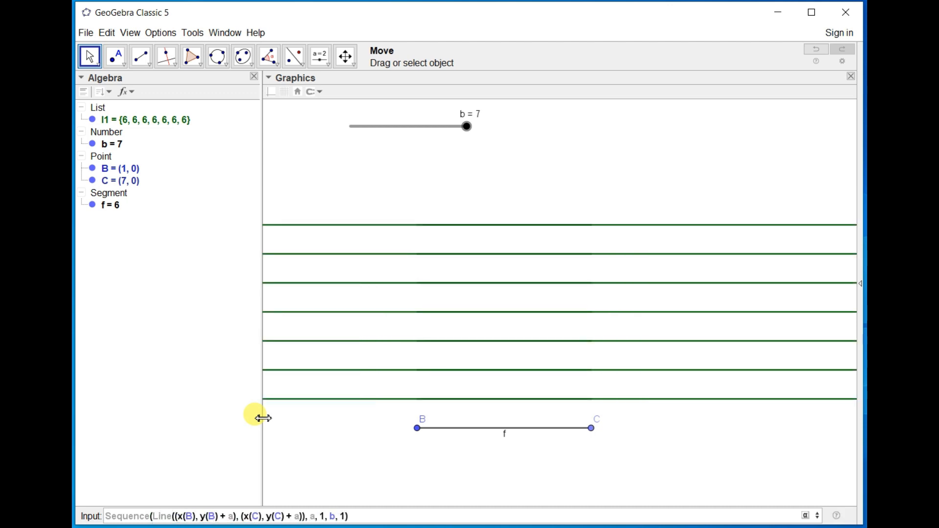
Create the list of parallel lines from the edited Sequence(Line(...)) command, and move point C to about (6.86, 0).
key("Return")
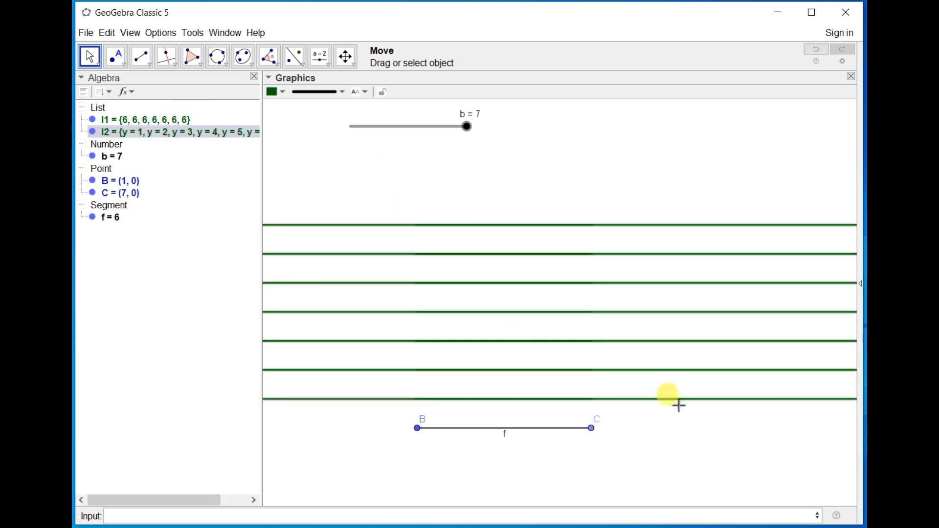
left_click(592, 430)
left_click_drag(592, 431, 589, 367)
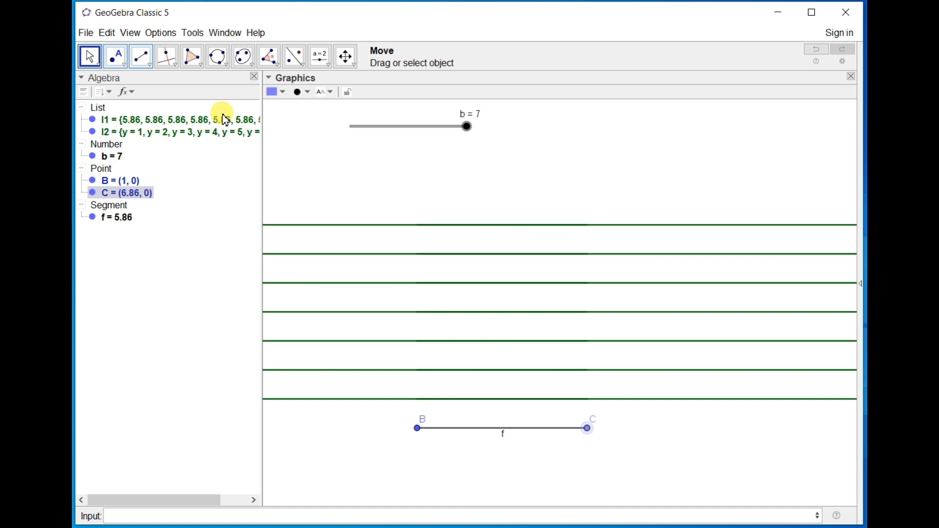
Show the grid and reposition the segment's endpoints, C to about (6.96, 0) and B to about (10.96, 1.25).
left_click(370, 211)
left_click(285, 92)
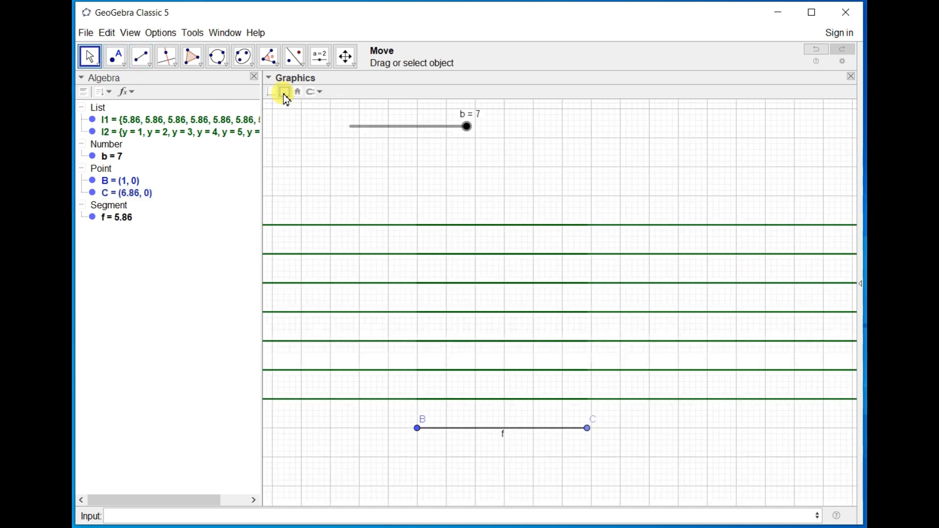
mouse_move(588, 429)
left_mouse_down()
mouse_move(578, 348)
mouse_move(539, 509)
mouse_move(593, 427)
left_mouse_up()
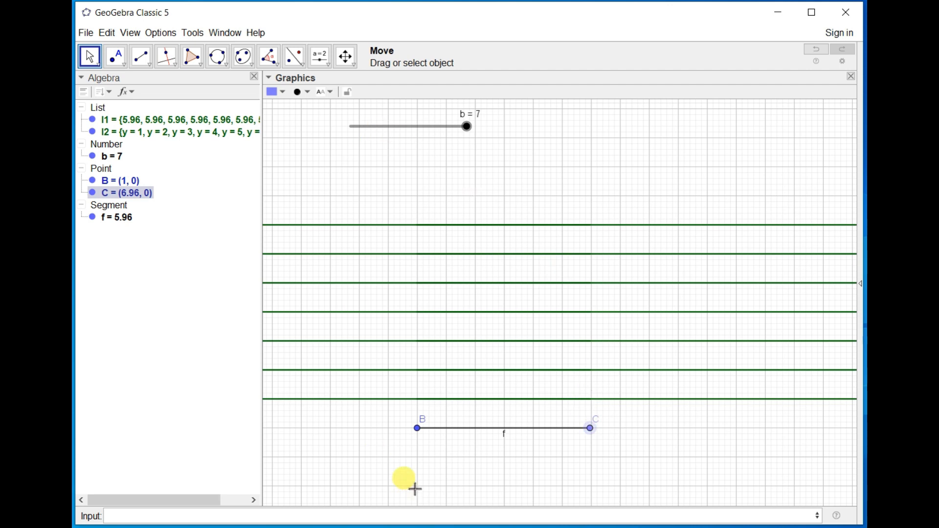
left_click_drag(419, 432, 708, 393)
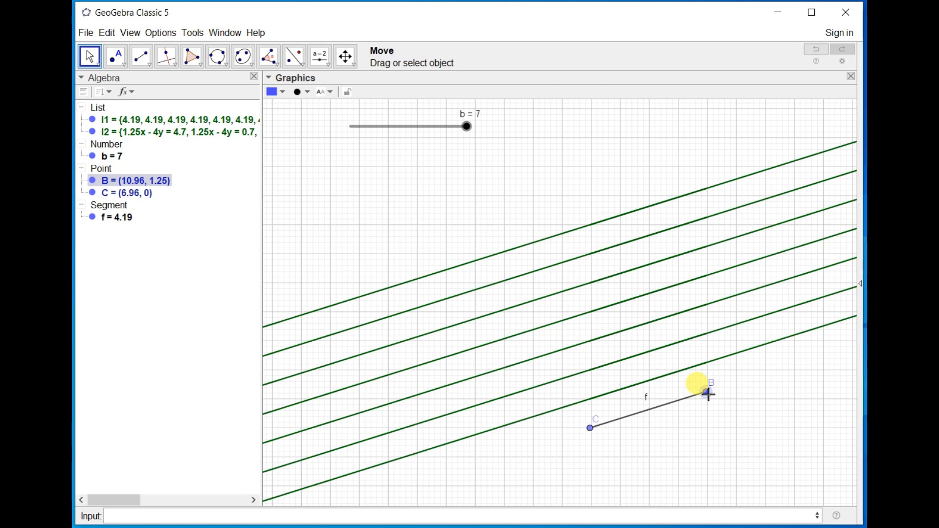
left_click(149, 69)
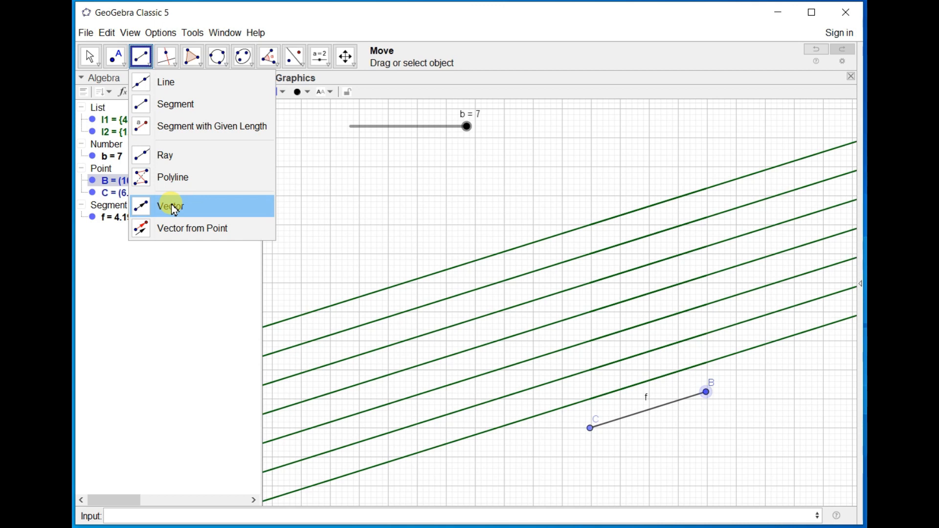
left_click(324, 224)
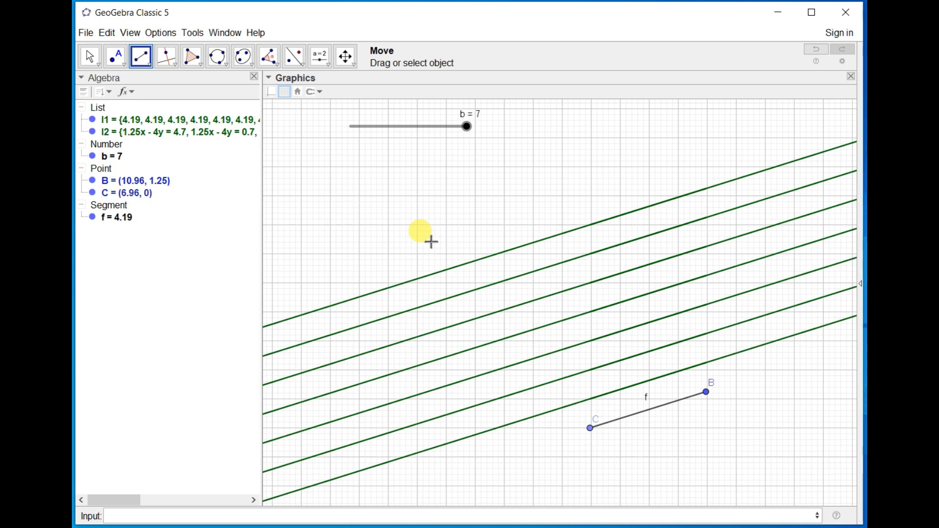
key("ctrl+s")
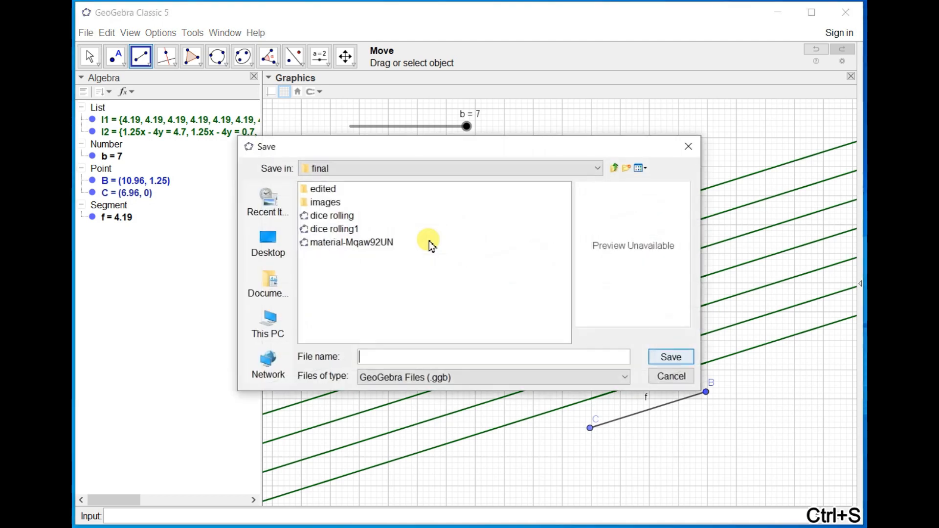
left_click(678, 376)
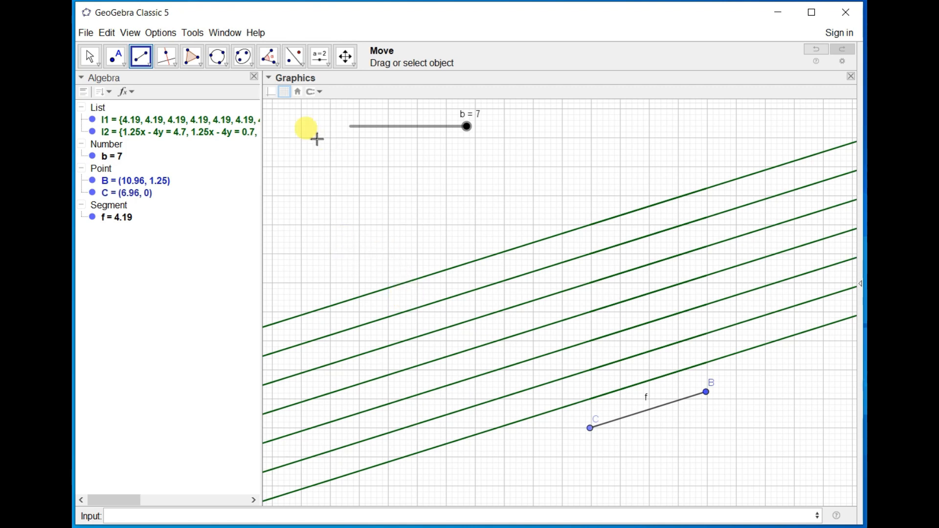
Delete all objects in the construction, including both lists, the slider, the points and the segment.
left_click(92, 61)
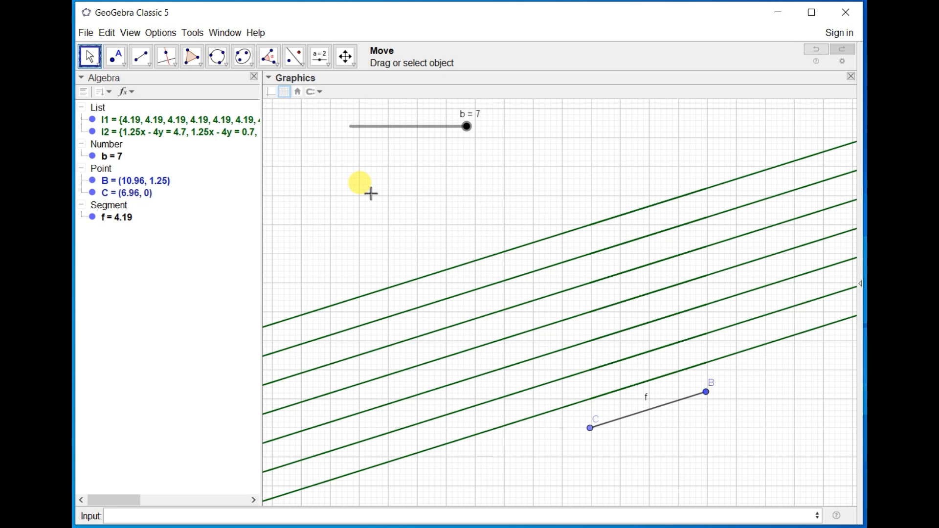
left_click(506, 259)
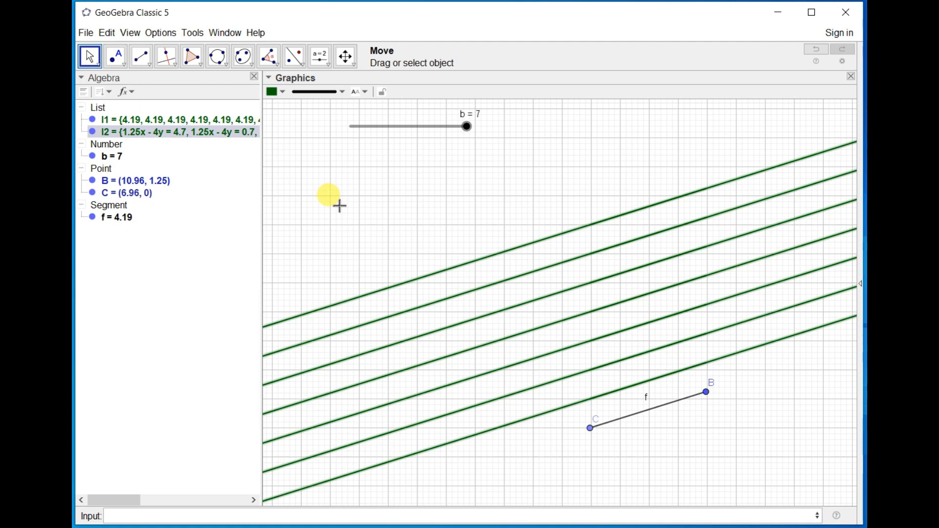
key("ctrl+a")
key("Delete")
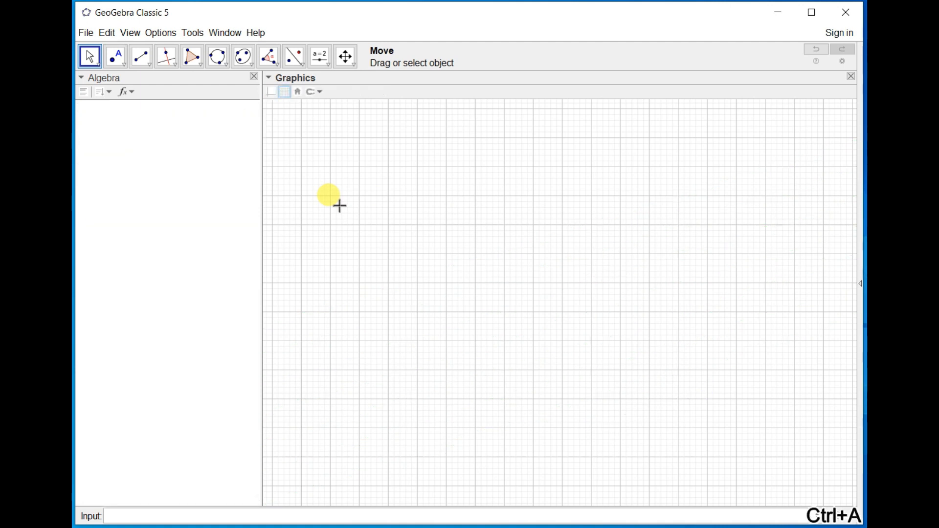